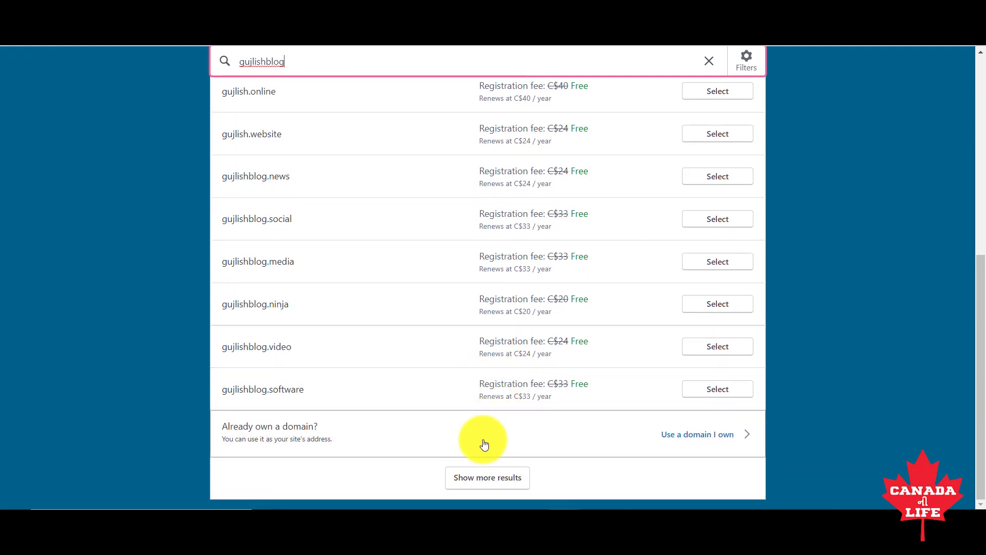
Step: Pick the gujlishblog.wordpress.com address and start with a free site instead of a paid plan
{"action": "scroll", "coordinate": [465, 446], "scroll_direction": "up", "scroll_amount": 5}
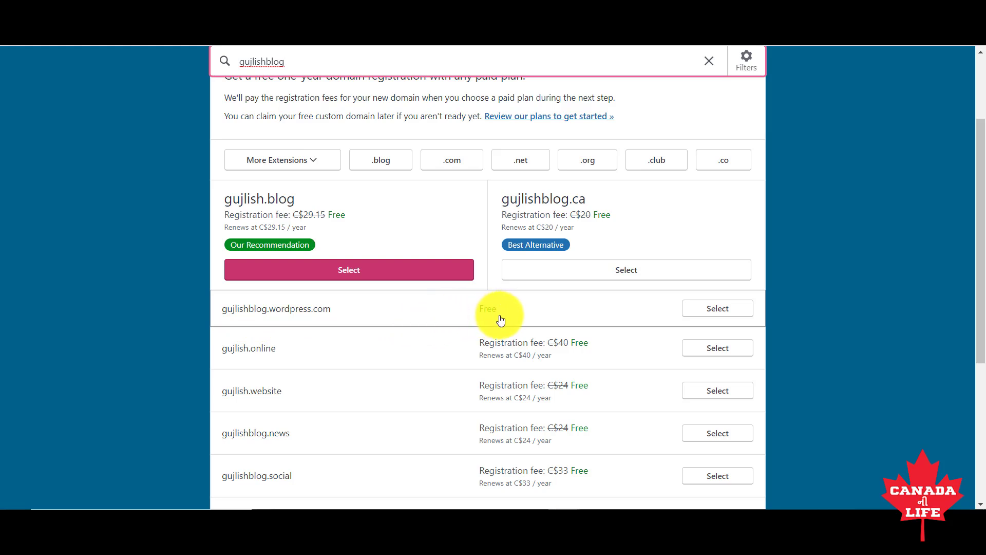
{"action": "left_click", "coordinate": [715, 310]}
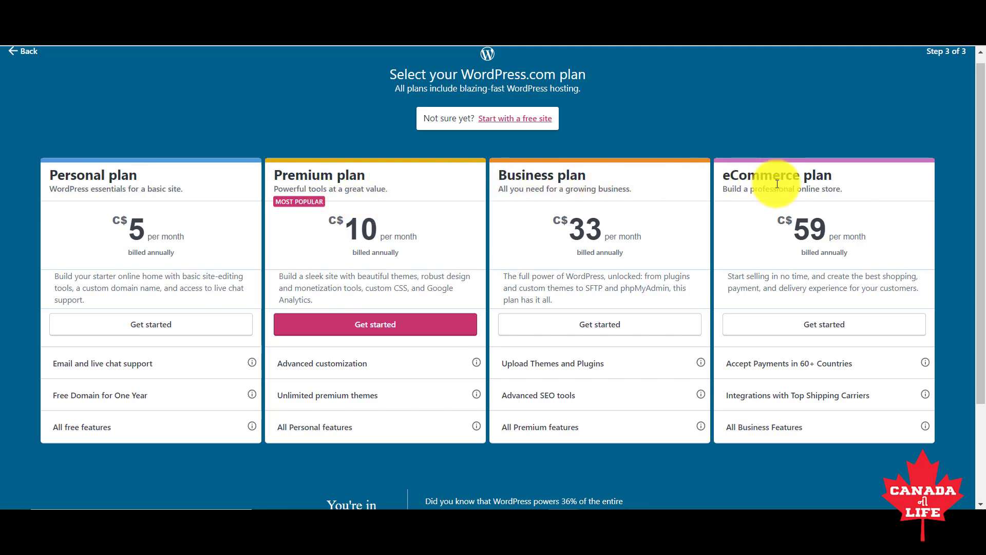
{"action": "scroll", "coordinate": [575, 316], "scroll_direction": "down", "scroll_amount": 3}
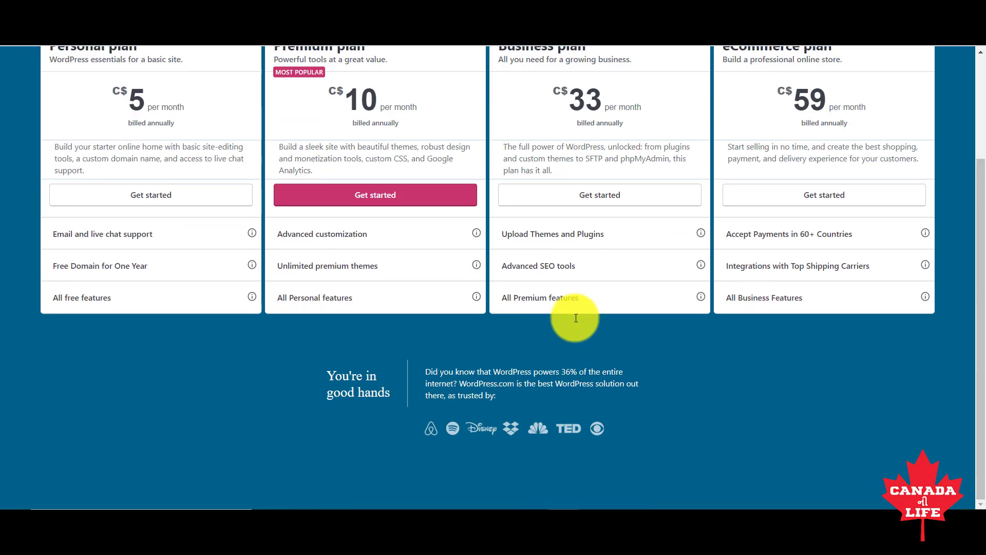
{"action": "scroll", "coordinate": [576, 318], "scroll_direction": "up", "scroll_amount": 3}
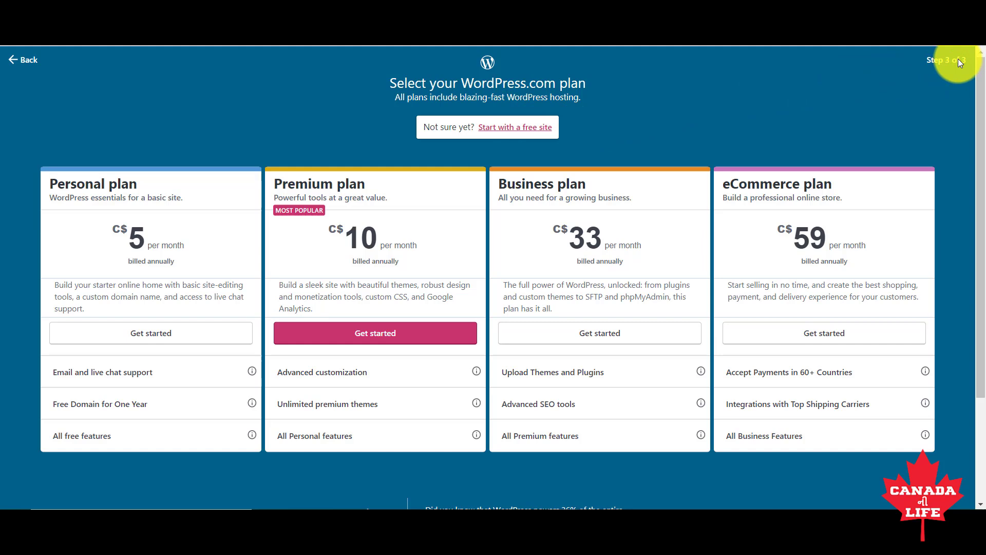
{"action": "left_click", "coordinate": [507, 135]}
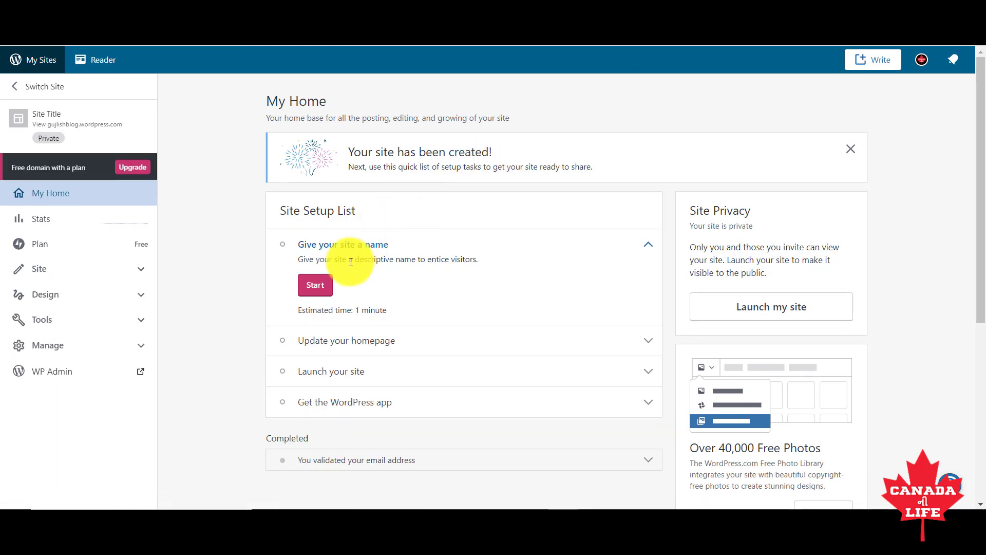
Step: Title the site 'GujLish Blog' with tagline 'The First Gujarati+English Blog', save, and return to the checklist
{"action": "left_click", "coordinate": [316, 291]}
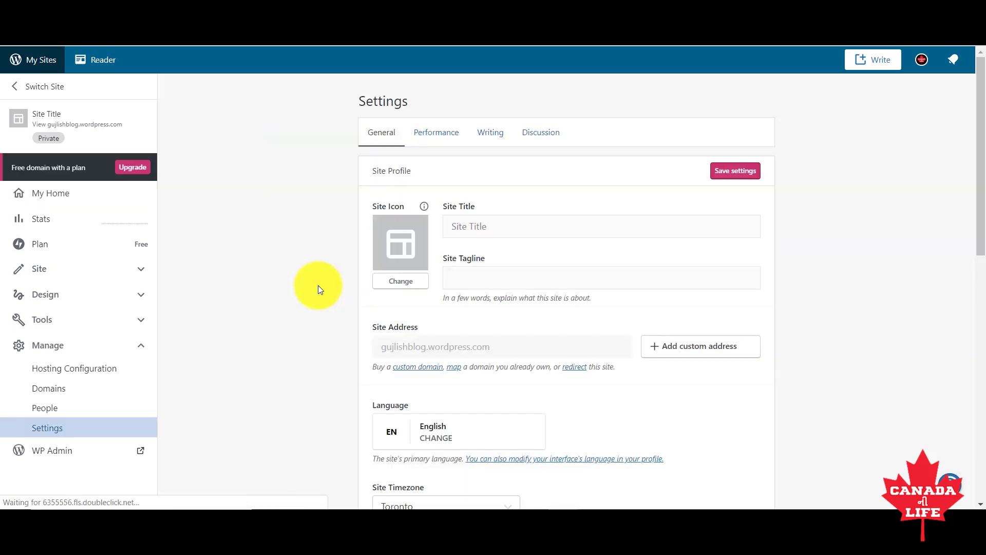
{"action": "double_click", "coordinate": [486, 234]}
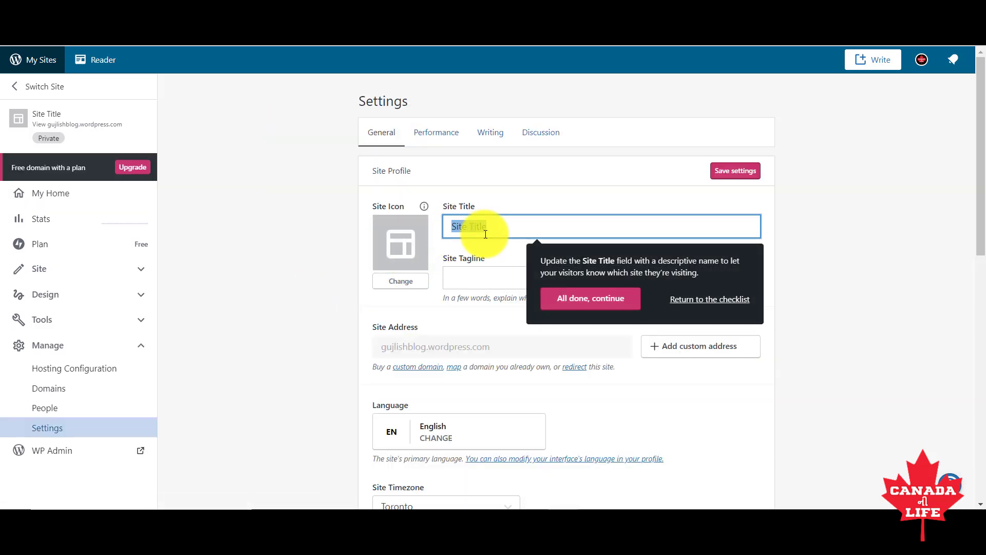
{"action": "key", "text": "BackSpace"}
{"action": "key", "text": "Tab"}
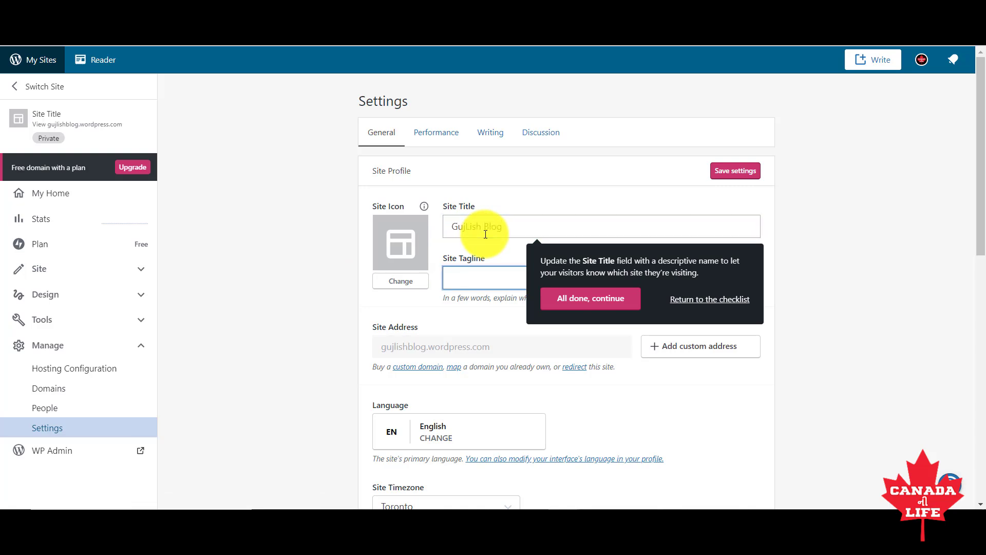
{"action": "left_click", "coordinate": [590, 298]}
{"action": "left_click", "coordinate": [529, 278]}
{"action": "type", "text": "The First Gujarati+English Blog"}
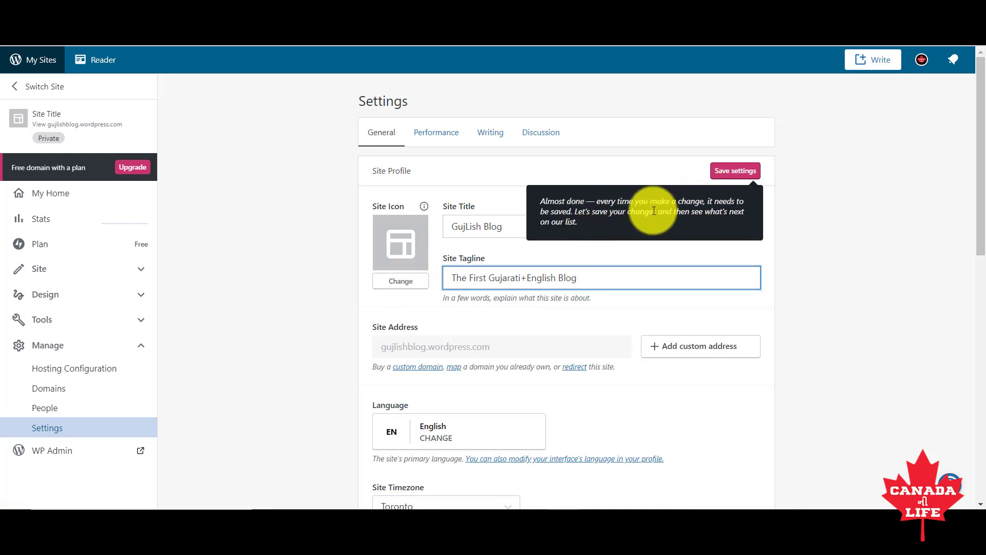
{"action": "left_click", "coordinate": [746, 172]}
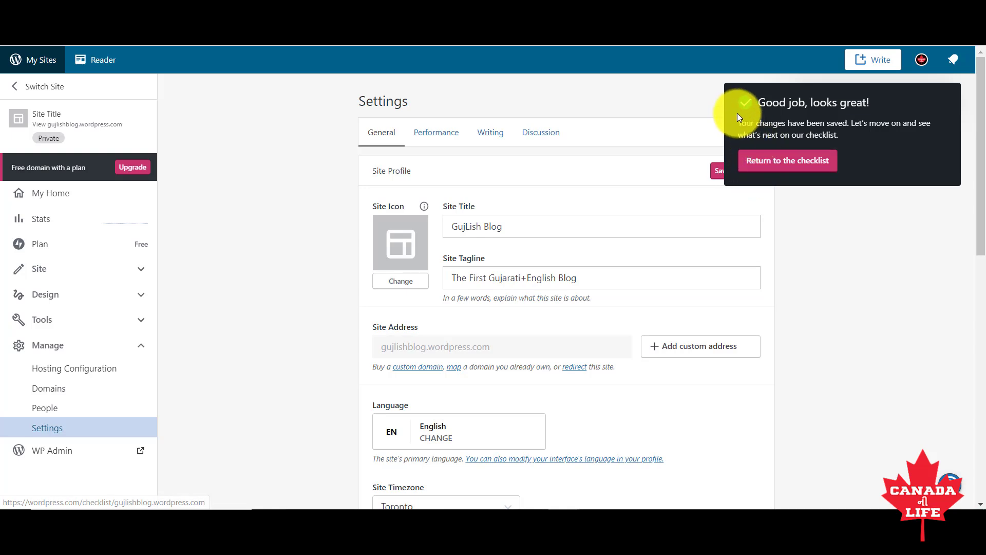
{"action": "left_click", "coordinate": [802, 163]}
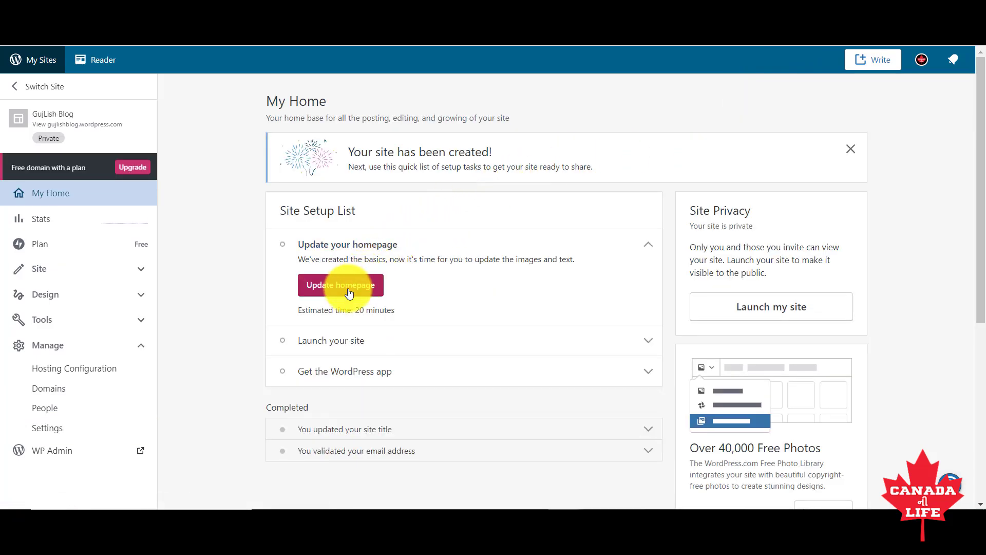
Step: Open the Home page in the block editor and scroll through its content
{"action": "left_click", "coordinate": [345, 287]}
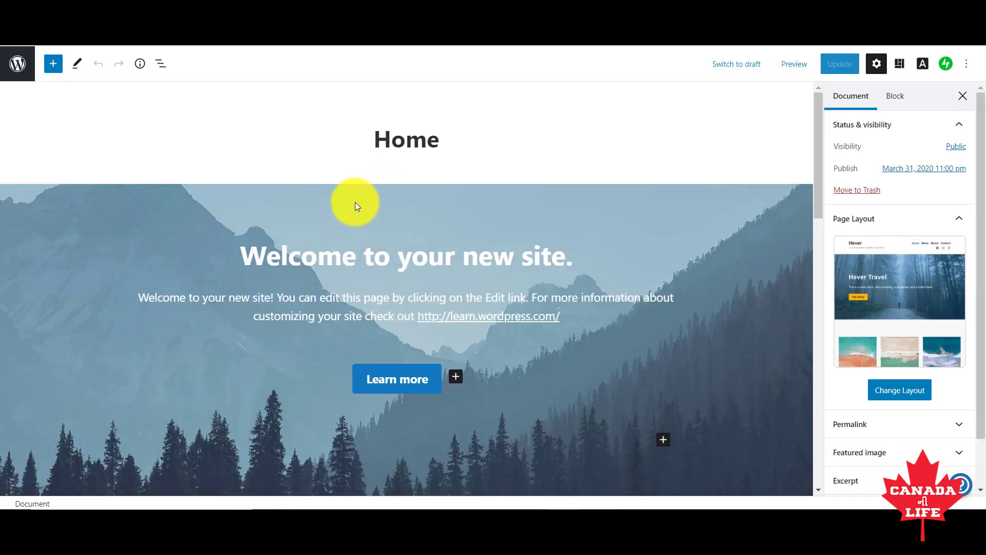
{"action": "scroll", "coordinate": [353, 202], "scroll_direction": "down", "scroll_amount": 5}
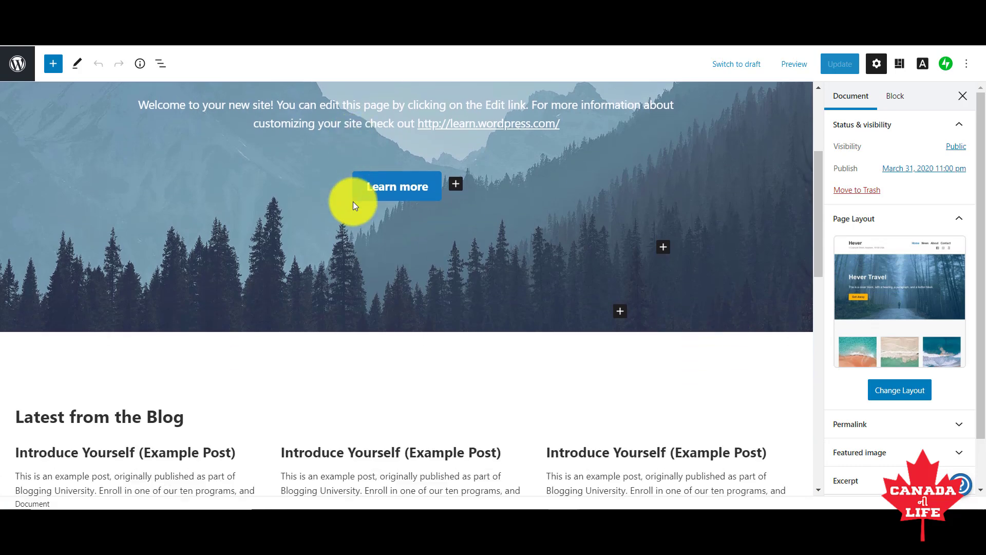
{"action": "scroll", "coordinate": [353, 202], "scroll_direction": "down", "scroll_amount": 9}
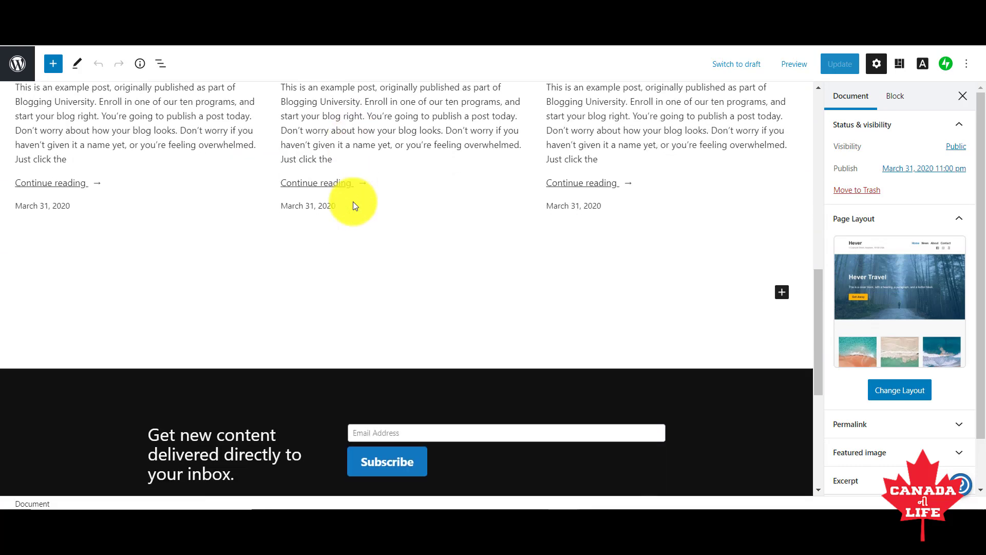
{"action": "scroll", "coordinate": [353, 206], "scroll_direction": "down", "scroll_amount": 3}
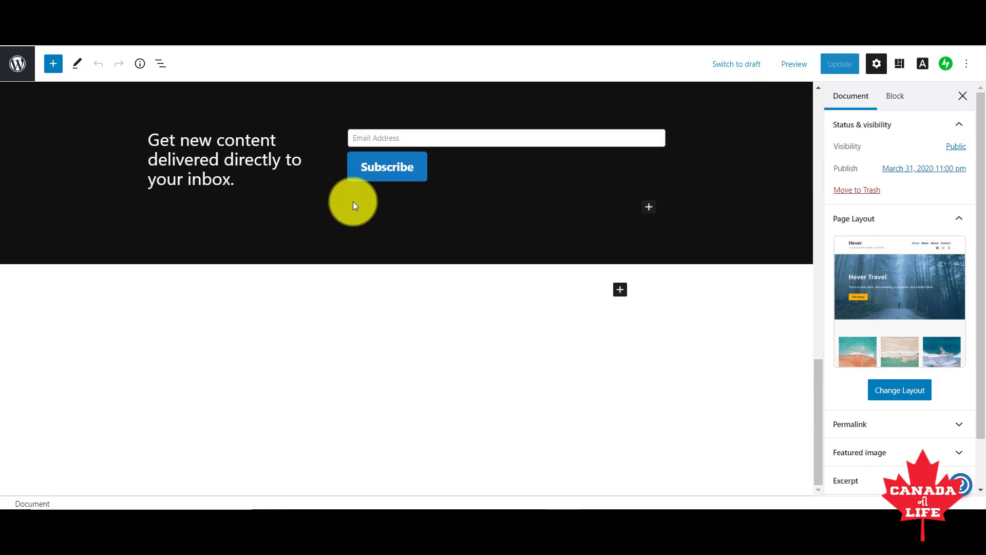
{"action": "scroll", "coordinate": [353, 203], "scroll_direction": "up", "scroll_amount": 6}
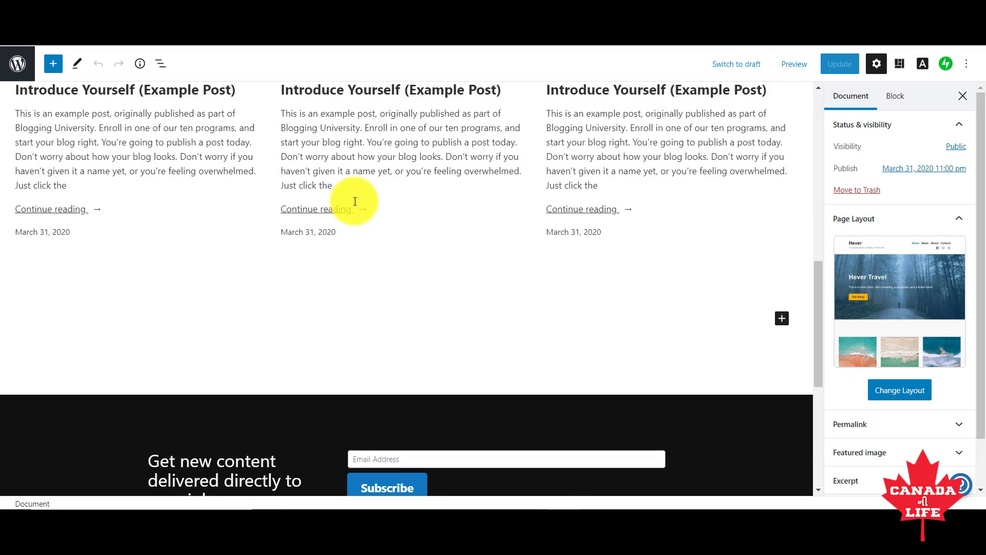
{"action": "scroll", "coordinate": [354, 201], "scroll_direction": "up", "scroll_amount": 4}
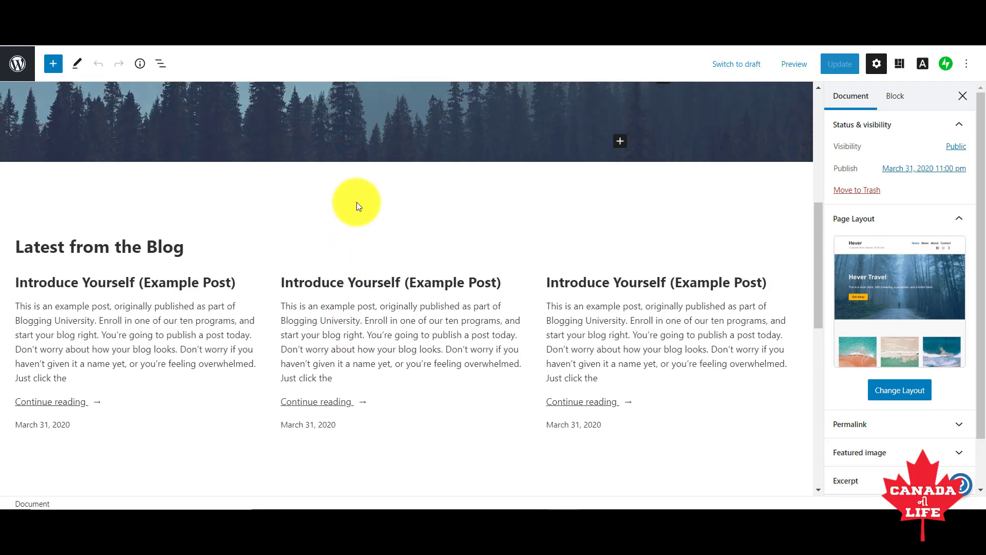
{"action": "scroll", "coordinate": [356, 202], "scroll_direction": "up", "scroll_amount": 5}
{"action": "scroll", "coordinate": [357, 202], "scroll_direction": "up", "scroll_amount": 2}
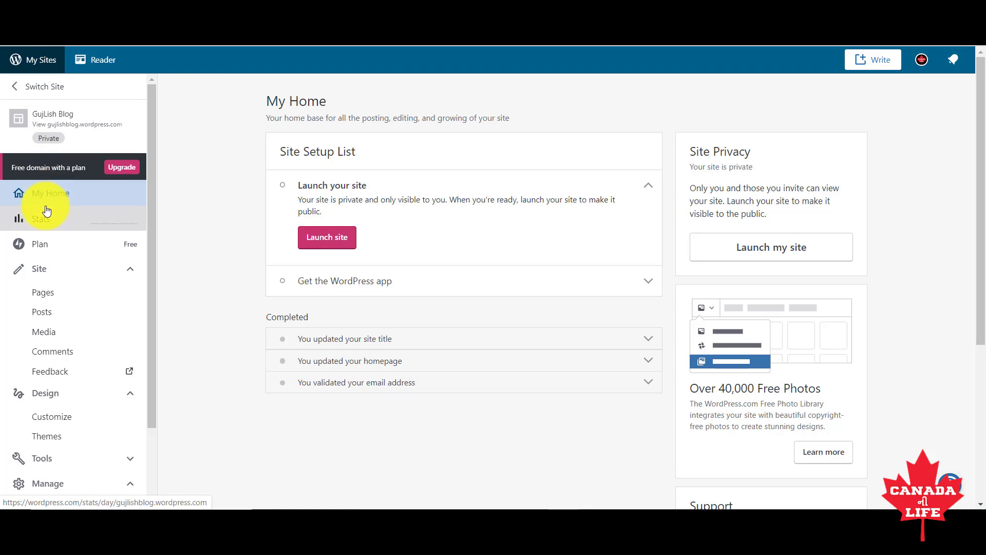
Step: Filter the Advanced Themes to free ones and open the Twenty Twenty theme details
{"action": "left_click", "coordinate": [45, 442]}
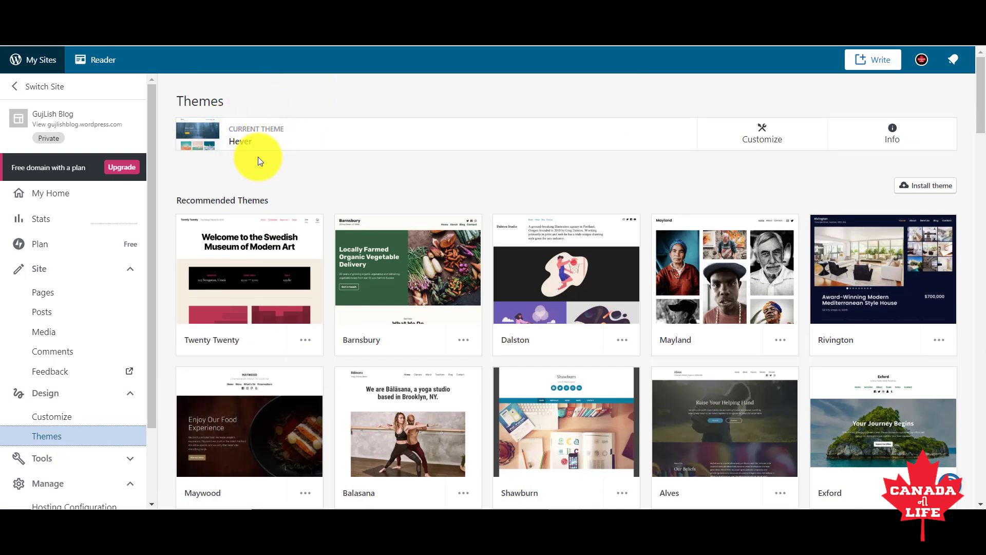
{"action": "scroll", "coordinate": [378, 183], "scroll_direction": "down", "scroll_amount": 3}
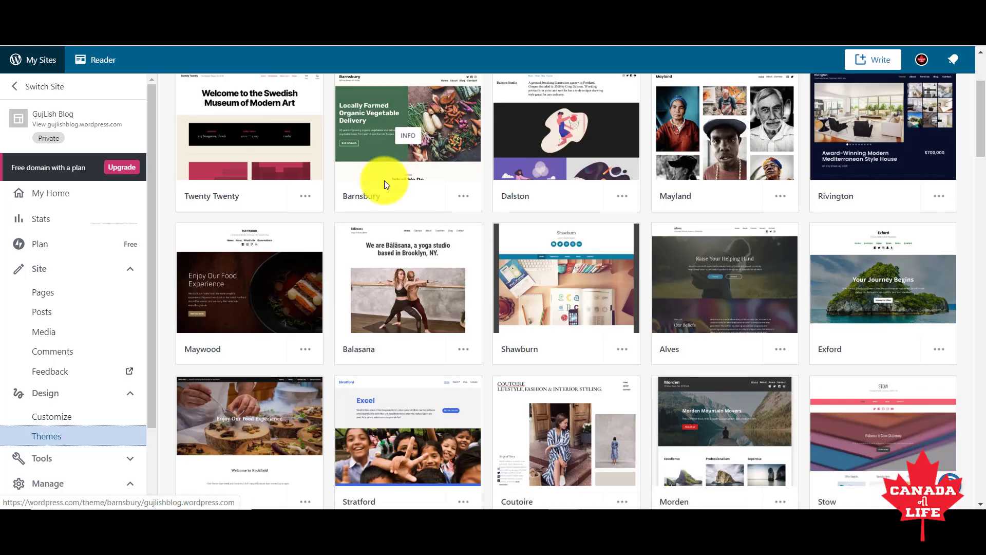
{"action": "scroll", "coordinate": [386, 184], "scroll_direction": "down", "scroll_amount": 7}
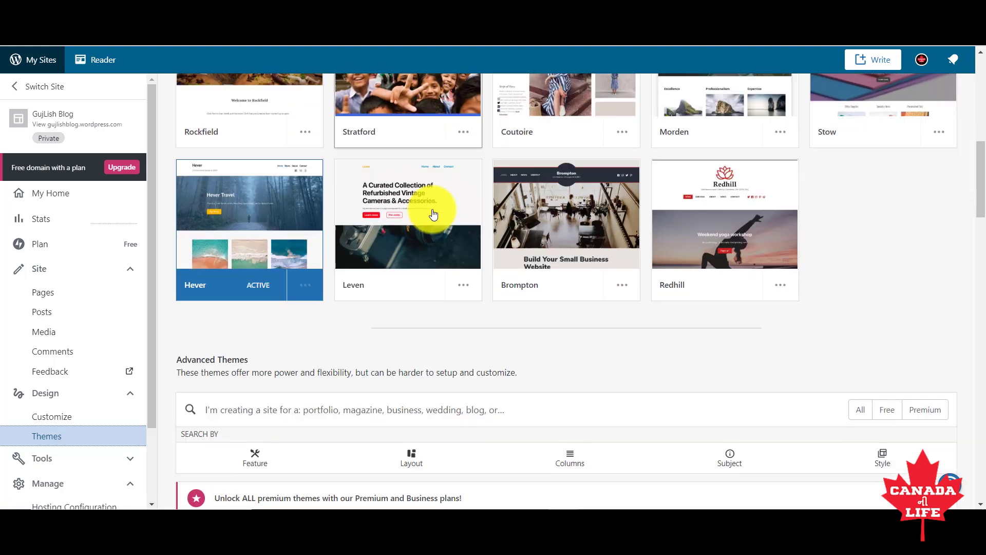
{"action": "scroll", "coordinate": [434, 214], "scroll_direction": "down", "scroll_amount": 4}
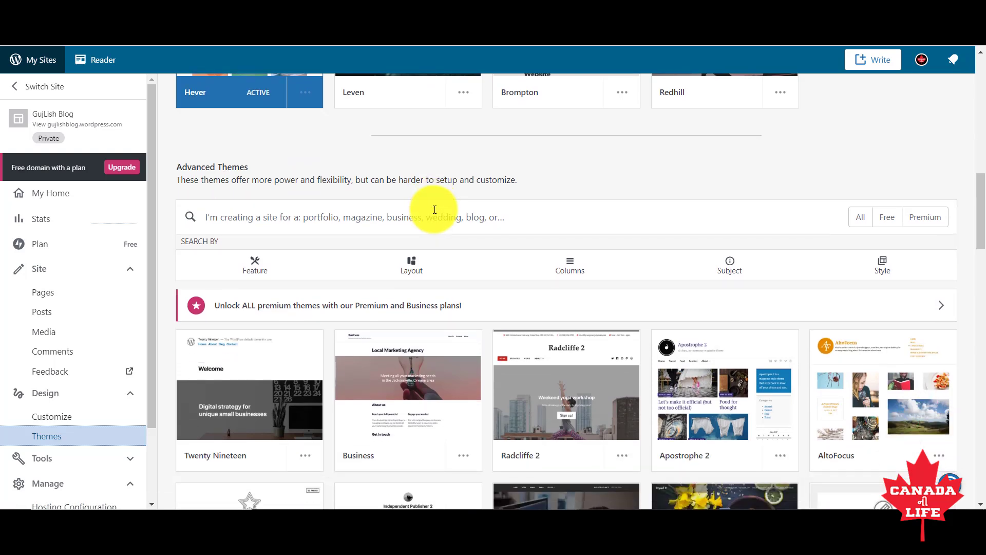
{"action": "scroll", "coordinate": [434, 209], "scroll_direction": "down", "scroll_amount": 1}
{"action": "left_click", "coordinate": [894, 153]}
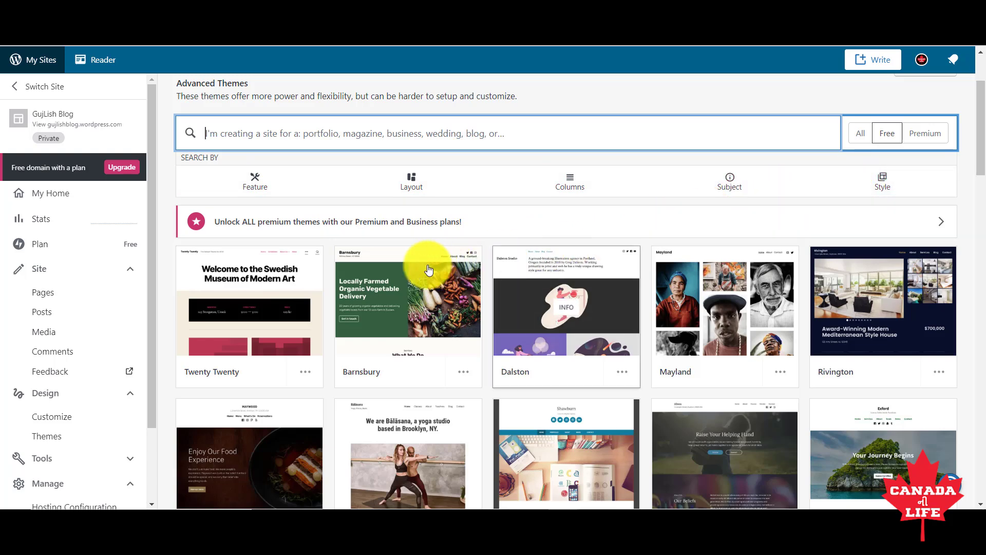
{"action": "left_click", "coordinate": [254, 337]}
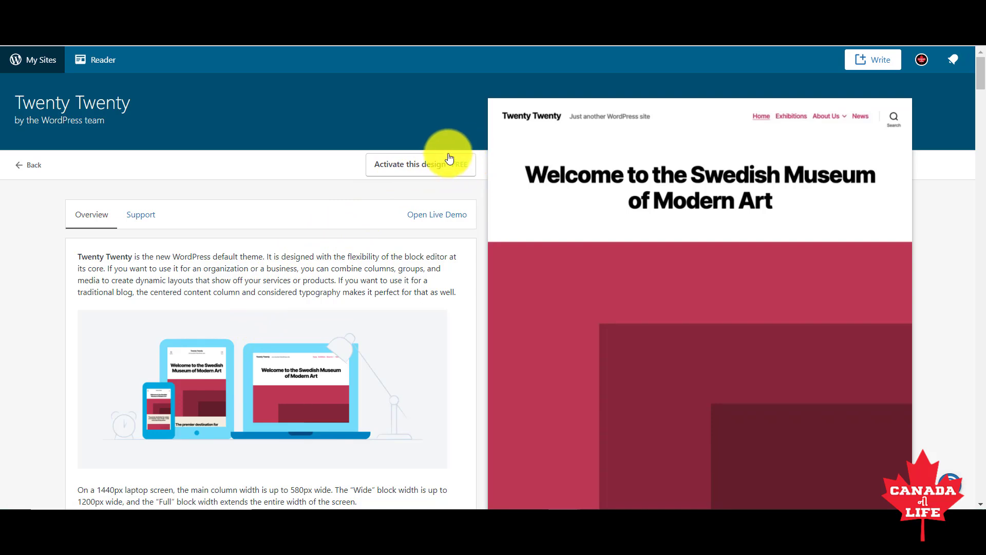
Step: Activate and confirm the Twenty Twenty theme, then edit the homepage
{"action": "left_click", "coordinate": [419, 170]}
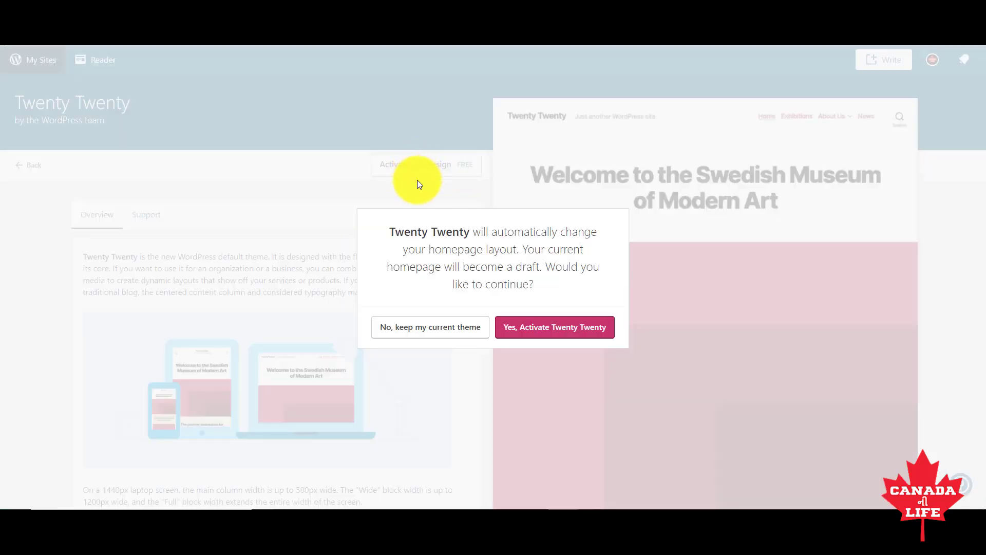
{"action": "left_click", "coordinate": [551, 332]}
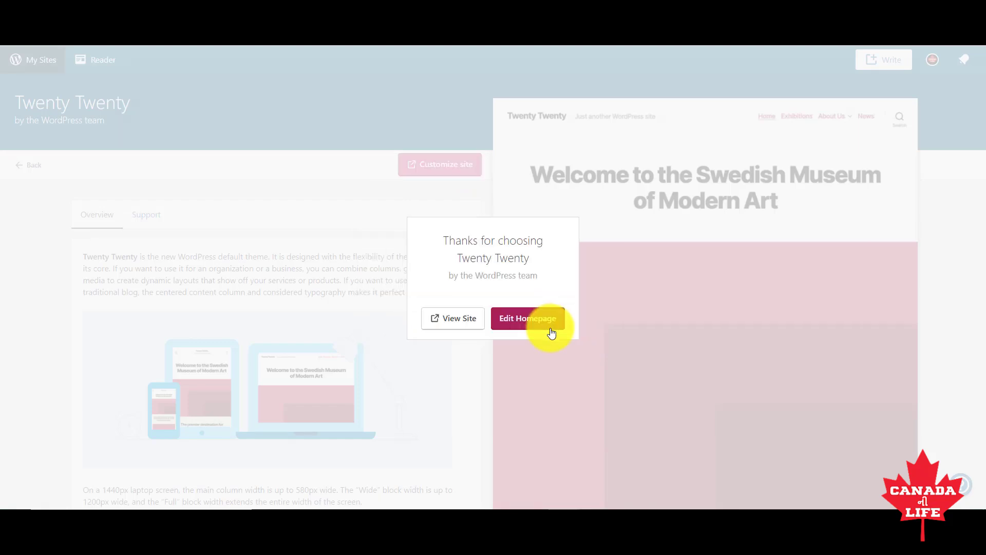
{"action": "left_click", "coordinate": [519, 319]}
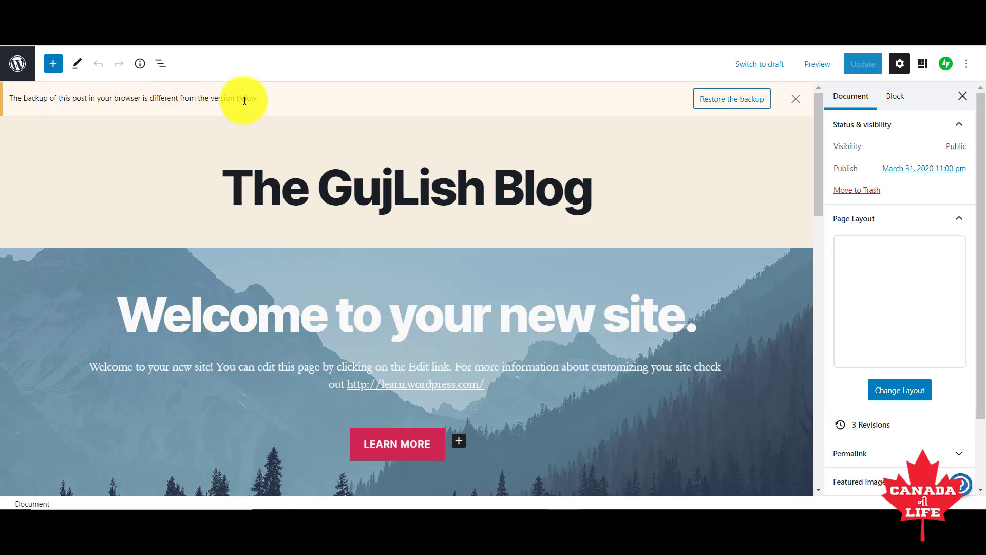
Step: Go to the Pages list and reopen The GujLish Blog page in the editor
{"action": "left_click", "coordinate": [795, 99]}
{"action": "left_click", "coordinate": [18, 63]}
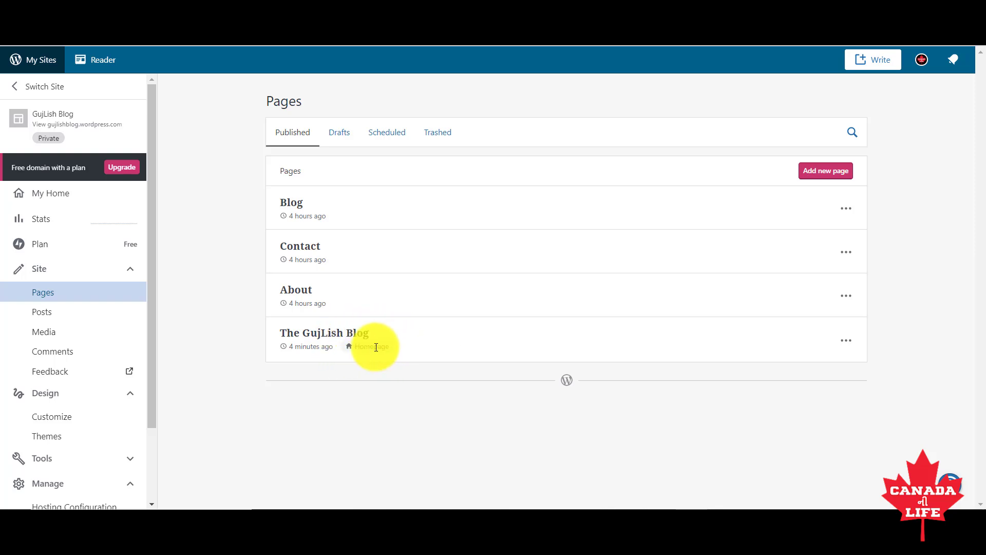
{"action": "left_click", "coordinate": [349, 339]}
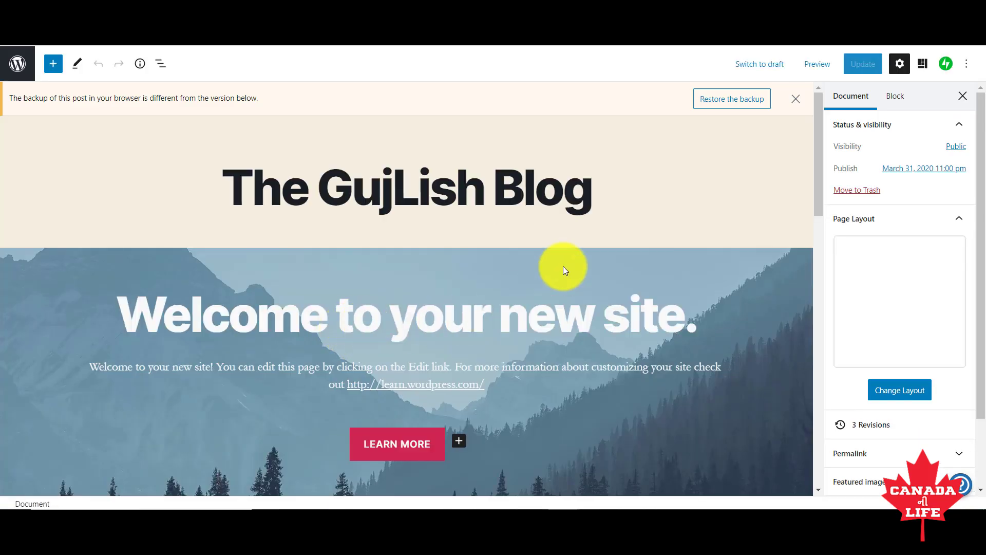
Step: Change the cover heading to 'This is the Page Heading' and description to 'This is the description. Put the text content here.'
{"action": "left_click", "coordinate": [792, 106]}
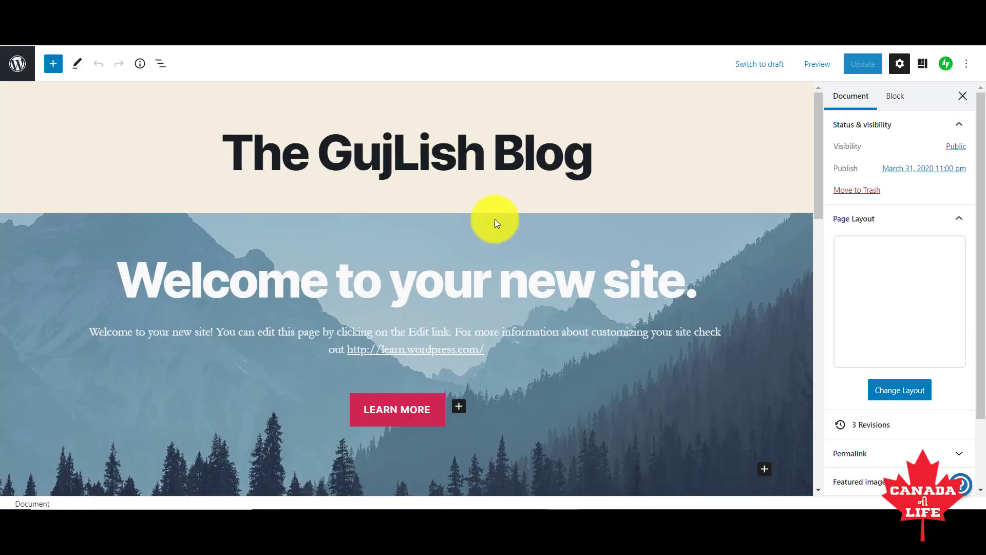
{"action": "left_click", "coordinate": [406, 288]}
{"action": "triple_click", "coordinate": [405, 288]}
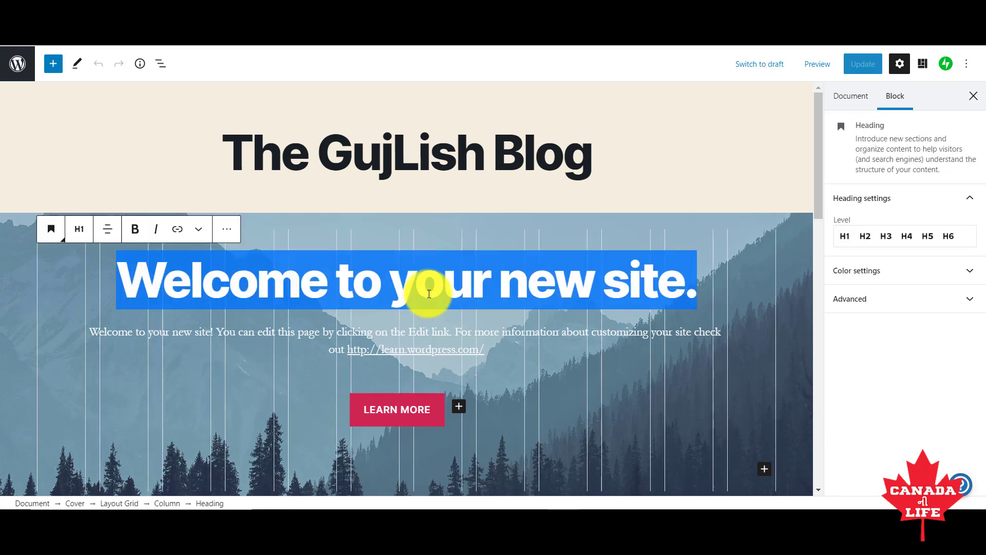
{"action": "type", "text": "This is the "}
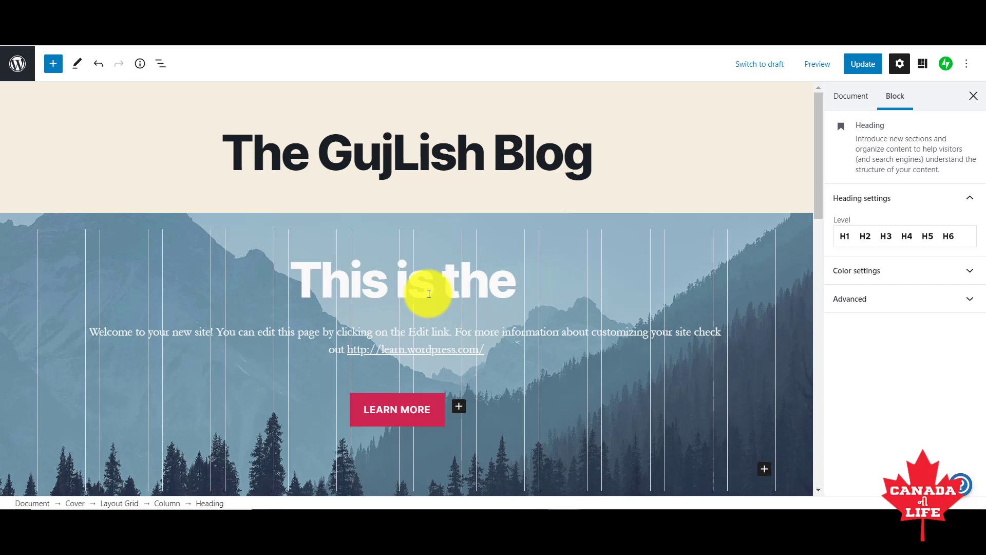
{"action": "type", "text": "Pa"}
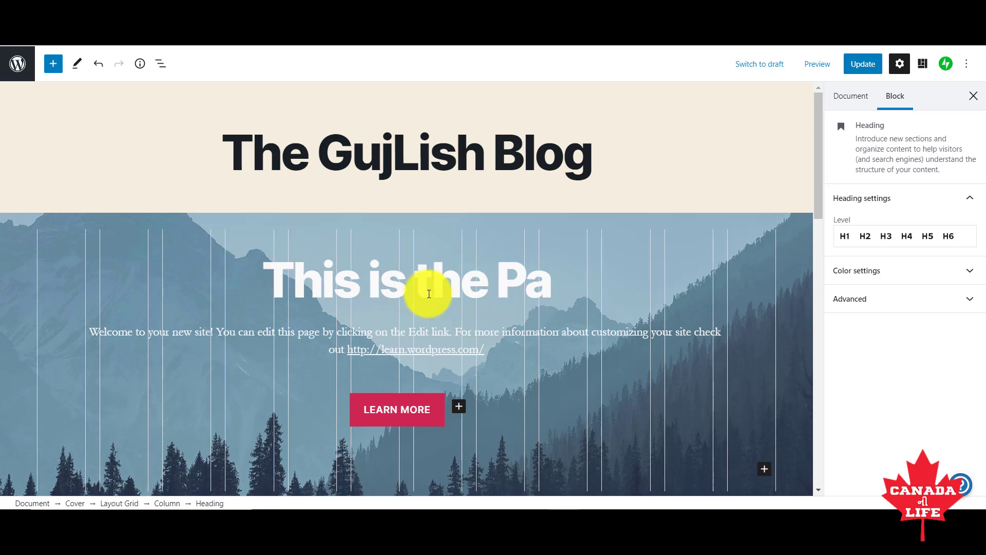
{"action": "type", "text": "ge Heading"}
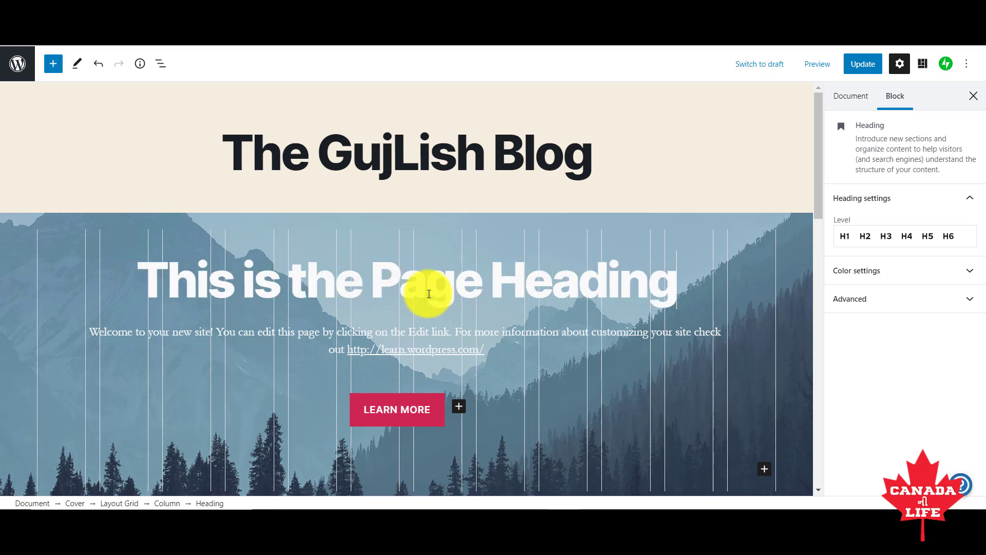
{"action": "left_click", "coordinate": [248, 334]}
{"action": "key", "text": "ctrl+a"}
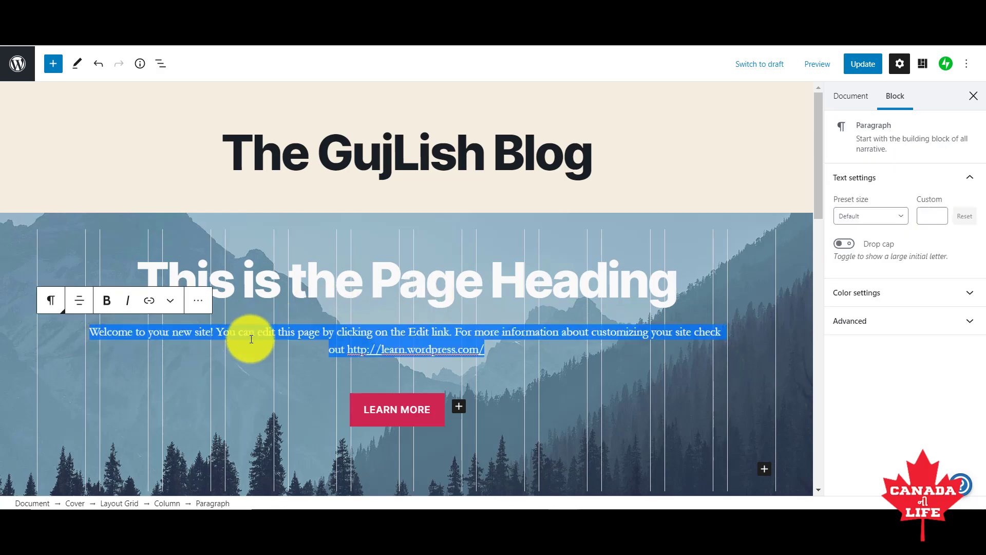
{"action": "type", "text": "This is the description. Put the text content here."}
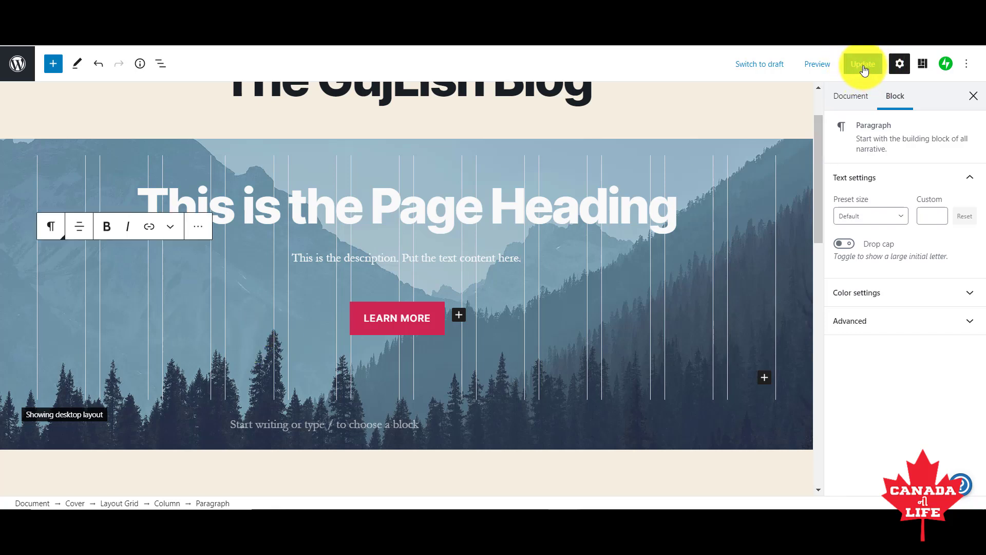
Step: Update the page and check the result on the live homepage
{"action": "left_click", "coordinate": [864, 65]}
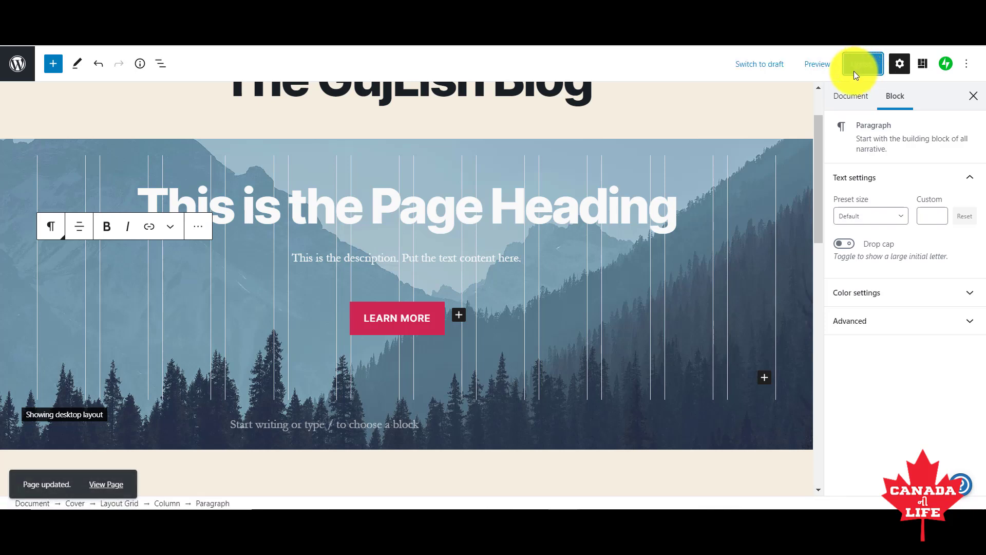
{"action": "left_click", "coordinate": [105, 486]}
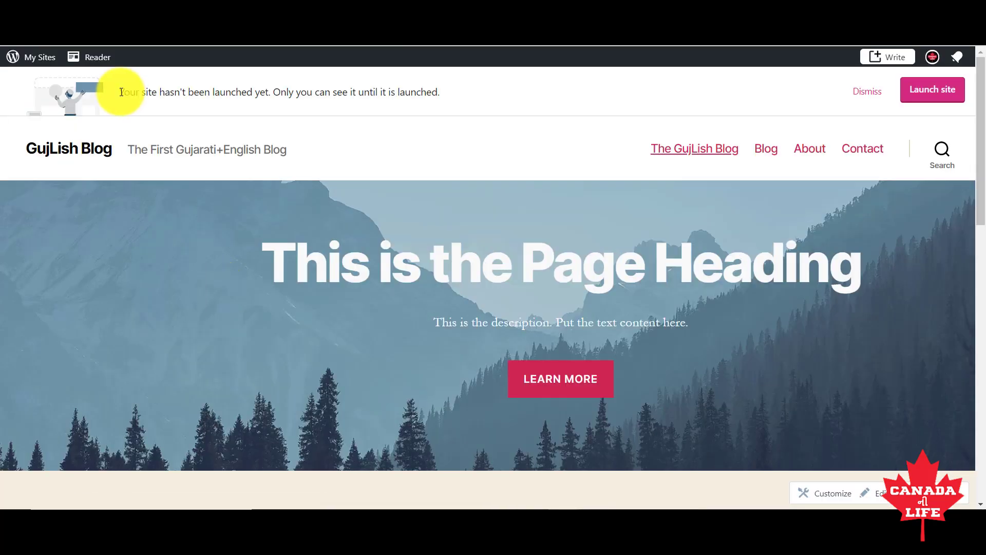
{"action": "left_click_drag", "start_coordinate": [120, 92], "coordinate": [413, 106]}
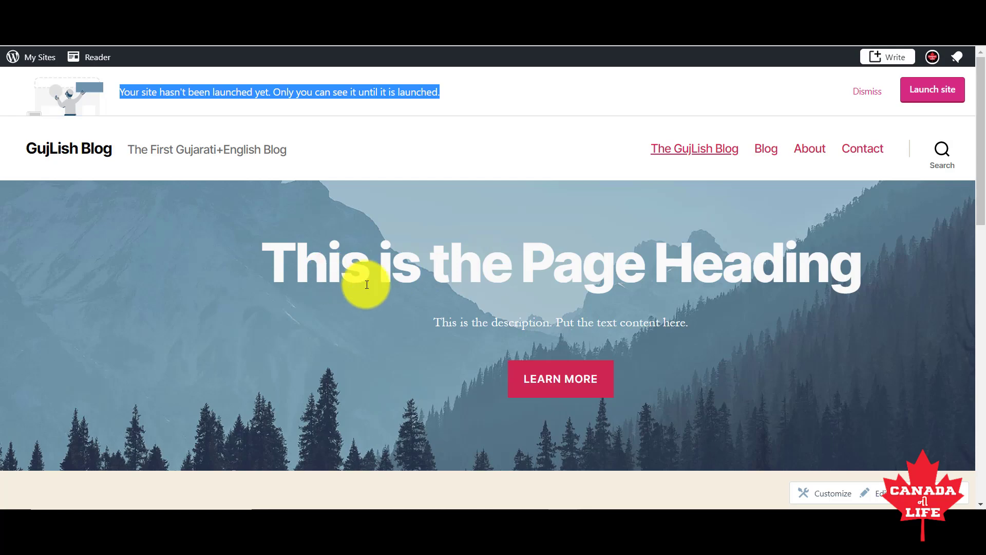
{"action": "scroll", "coordinate": [395, 289], "scroll_direction": "down", "scroll_amount": 6}
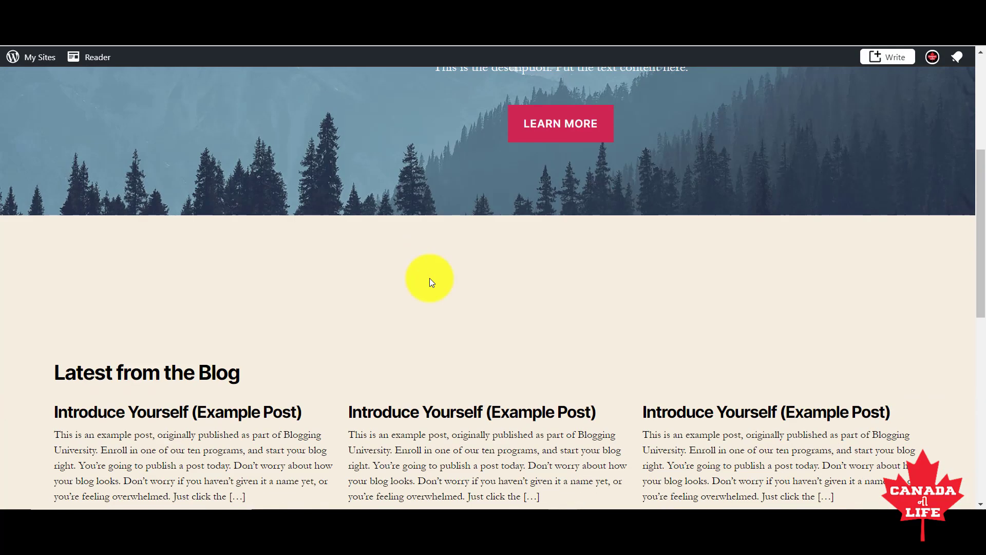
{"action": "scroll", "coordinate": [429, 279], "scroll_direction": "down", "scroll_amount": 7}
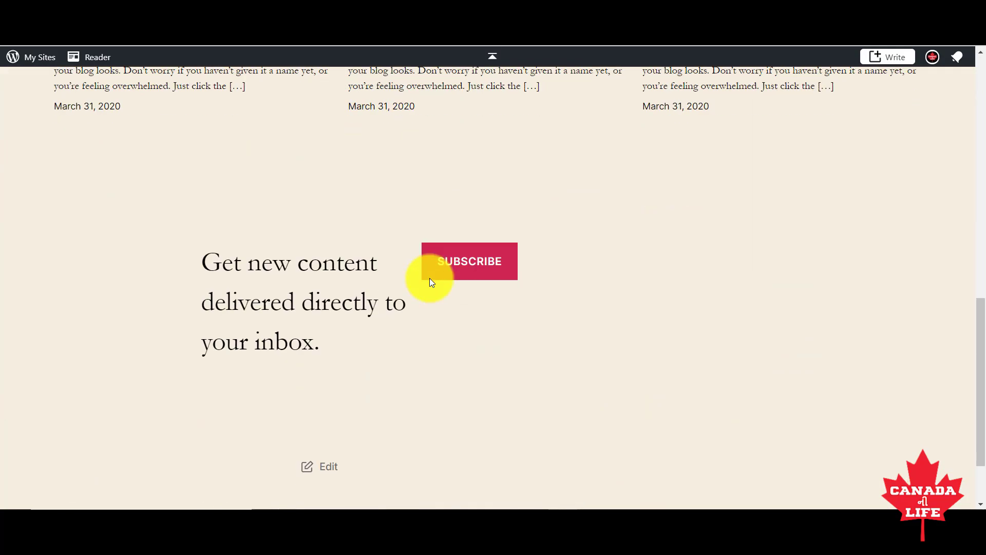
{"action": "scroll", "coordinate": [432, 280], "scroll_direction": "up", "scroll_amount": 3}
{"action": "scroll", "coordinate": [443, 284], "scroll_direction": "up", "scroll_amount": 10}
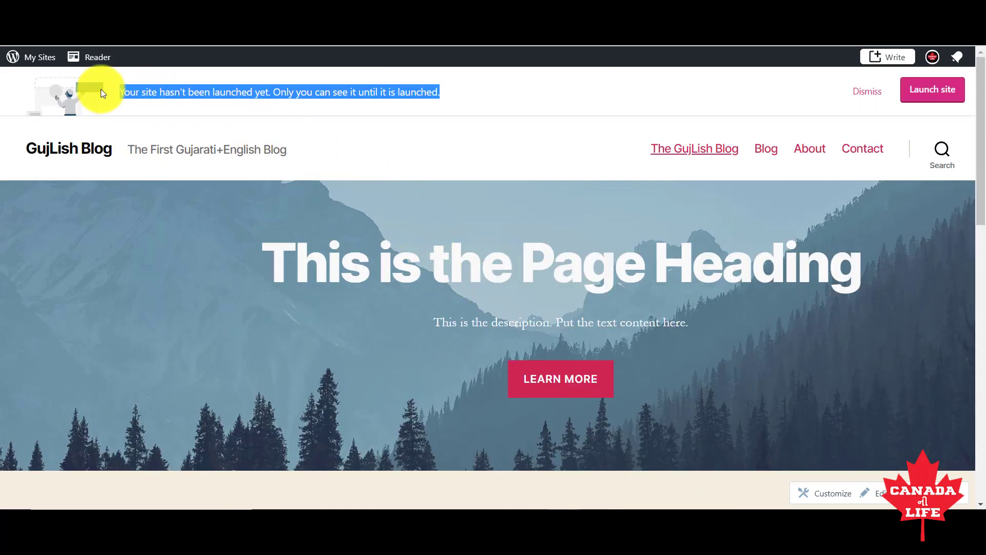
Step: Go to My Sites and open the classic WP Admin dashboard
{"action": "left_click", "coordinate": [14, 60]}
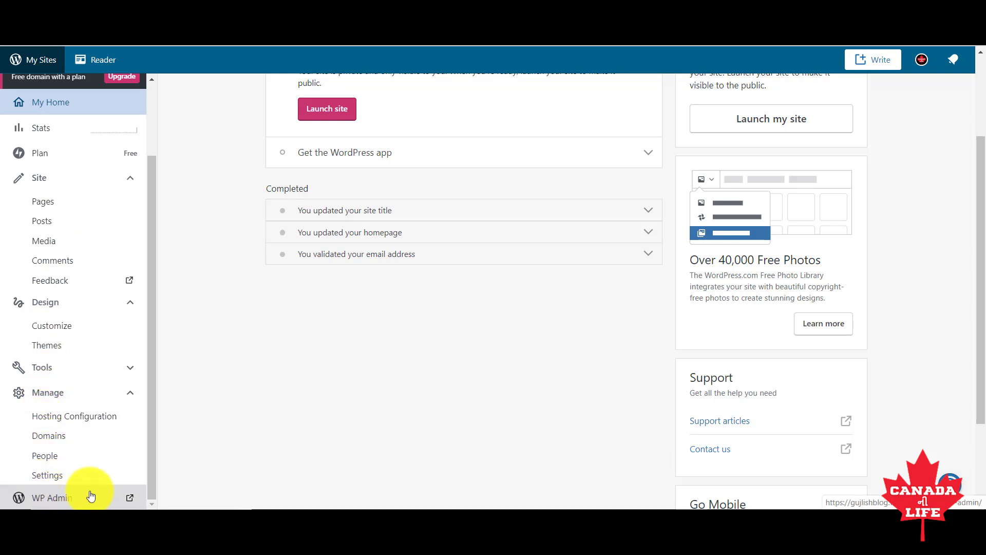
{"action": "left_click", "coordinate": [61, 499]}
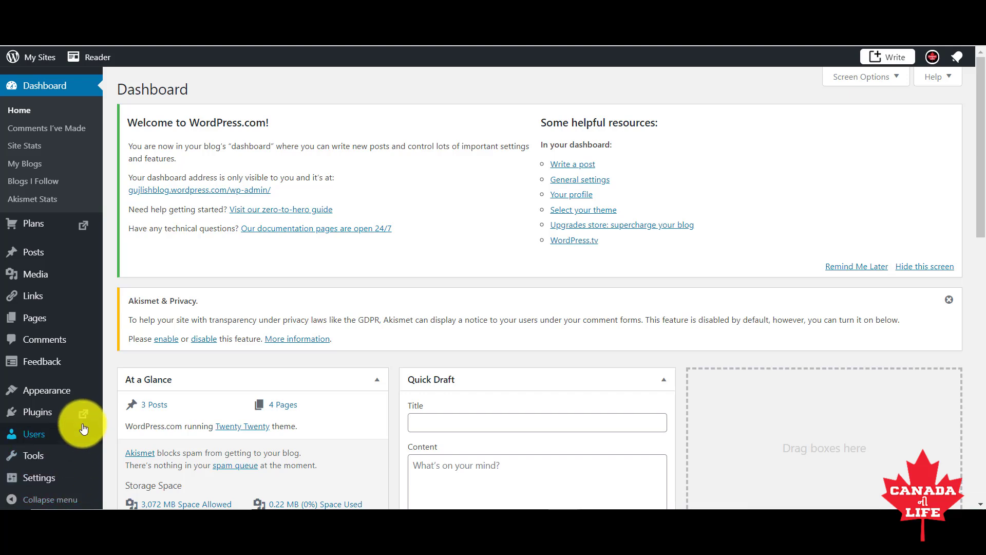
{"action": "mouse_move", "coordinate": [78, 395]}
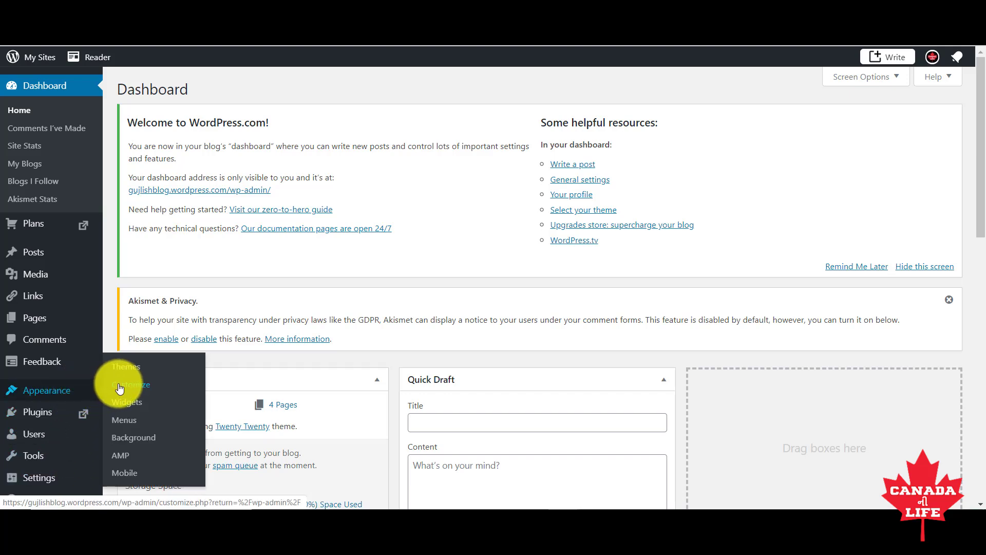
Step: In Customizer Homepage Settings, keep The GujLish Blog as static homepage with its title hidden
{"action": "left_click", "coordinate": [149, 389]}
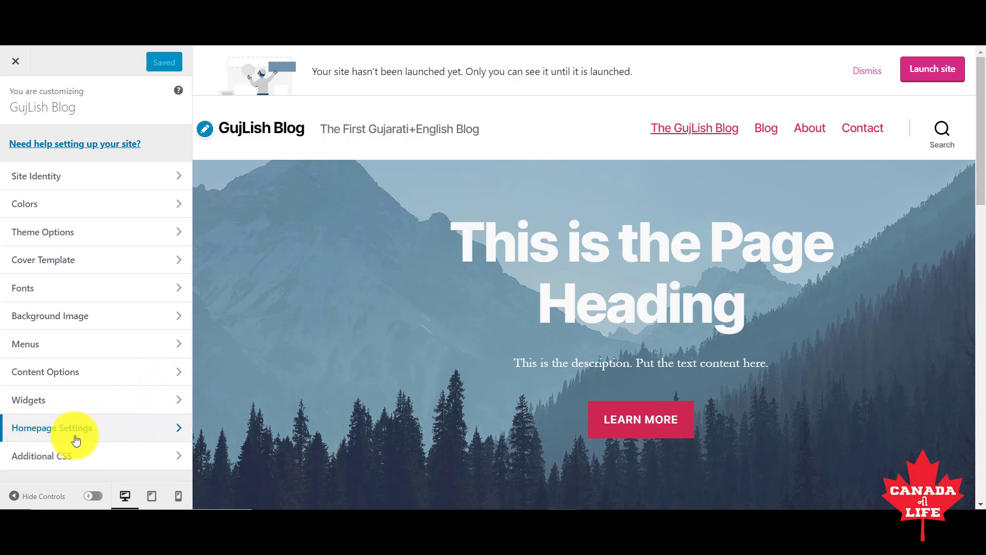
{"action": "left_click", "coordinate": [97, 437]}
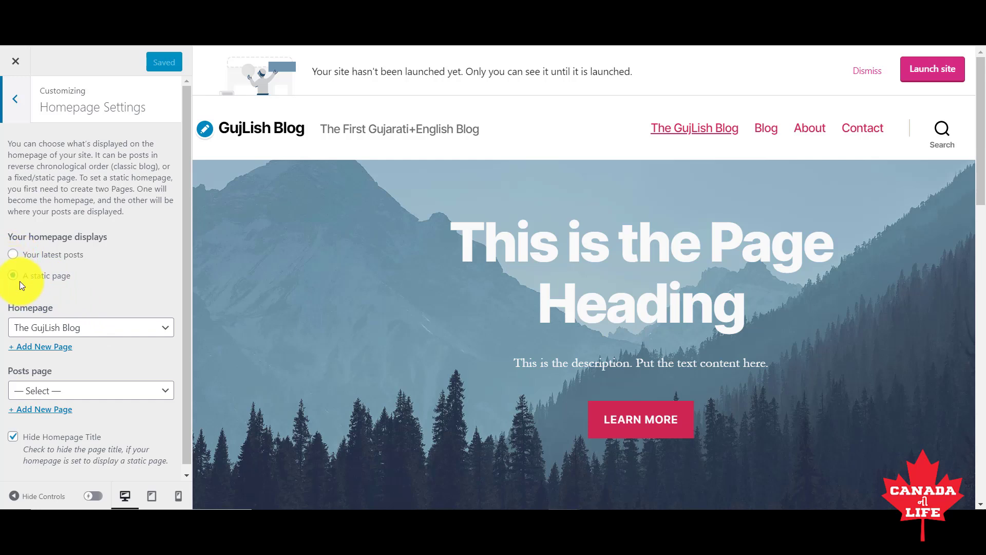
{"action": "left_click", "coordinate": [52, 333]}
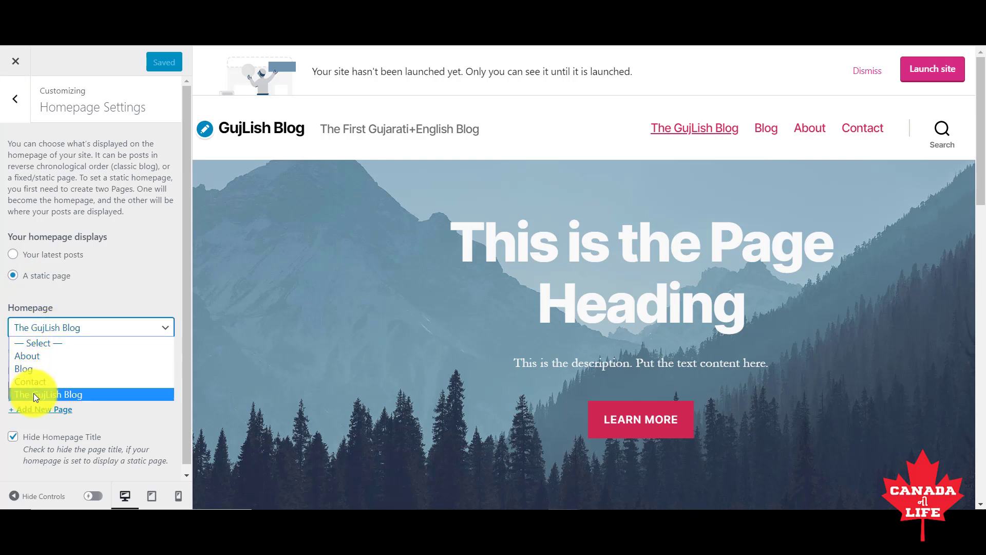
{"action": "left_click", "coordinate": [73, 317]}
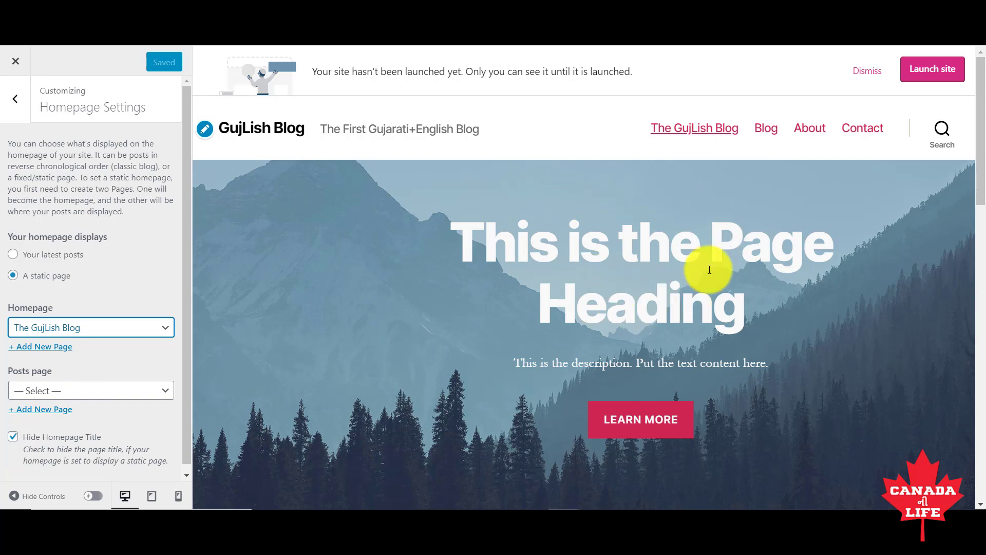
{"action": "left_click", "coordinate": [12, 437]}
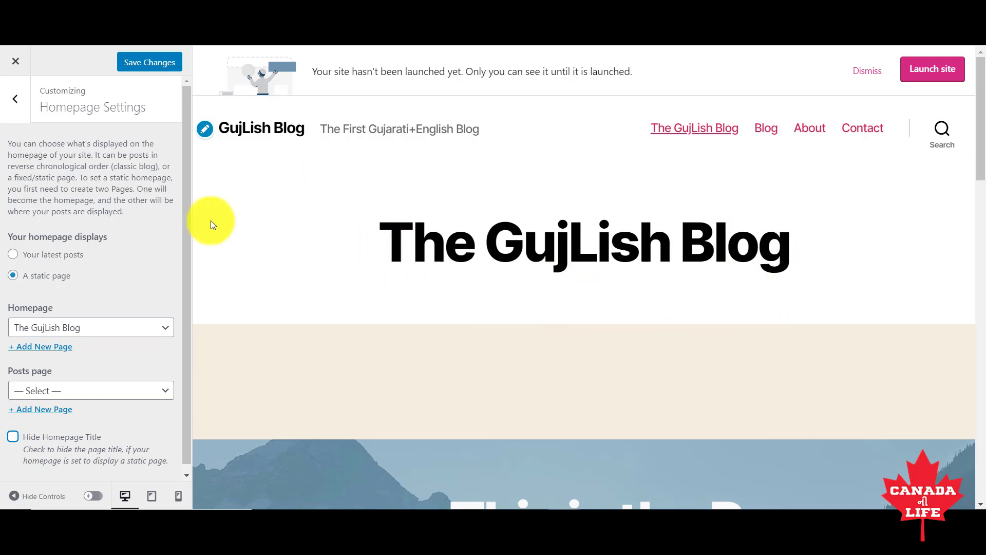
{"action": "left_click", "coordinate": [13, 437]}
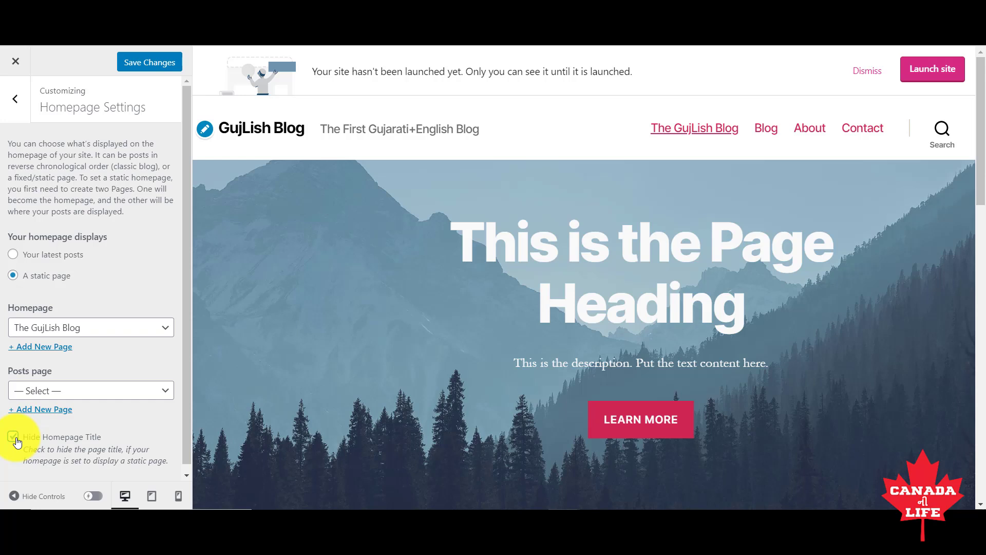
{"action": "left_click", "coordinate": [43, 333]}
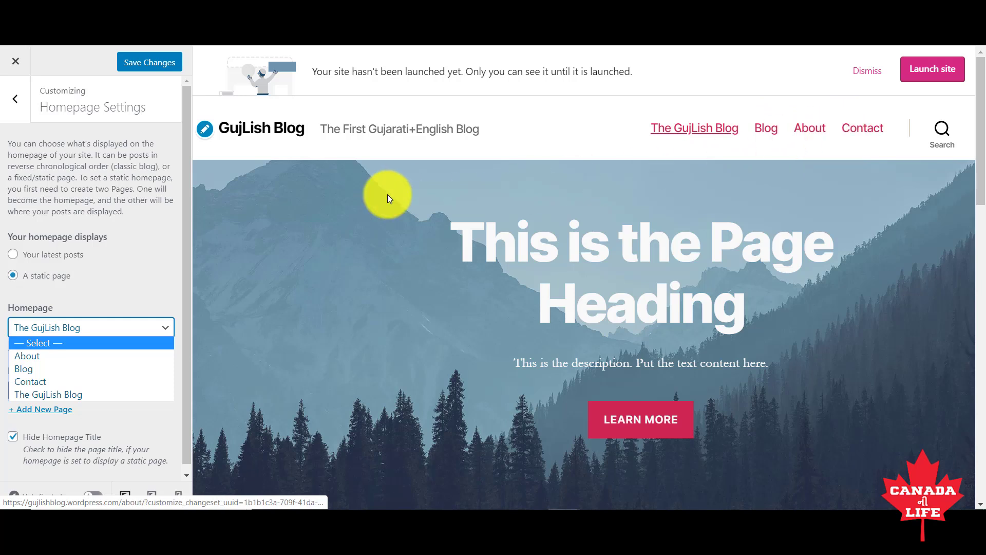
{"action": "left_click", "coordinate": [142, 285]}
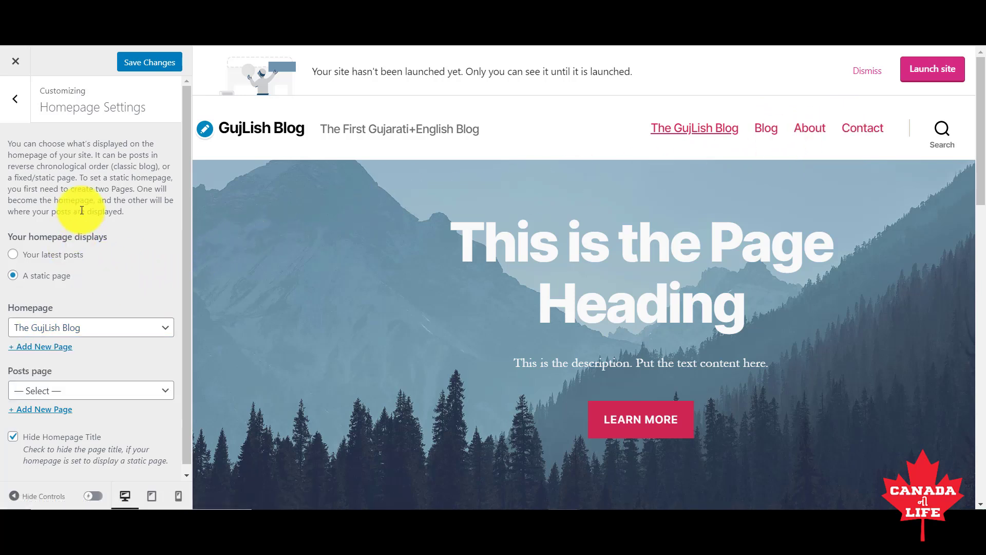
{"action": "left_click", "coordinate": [19, 119]}
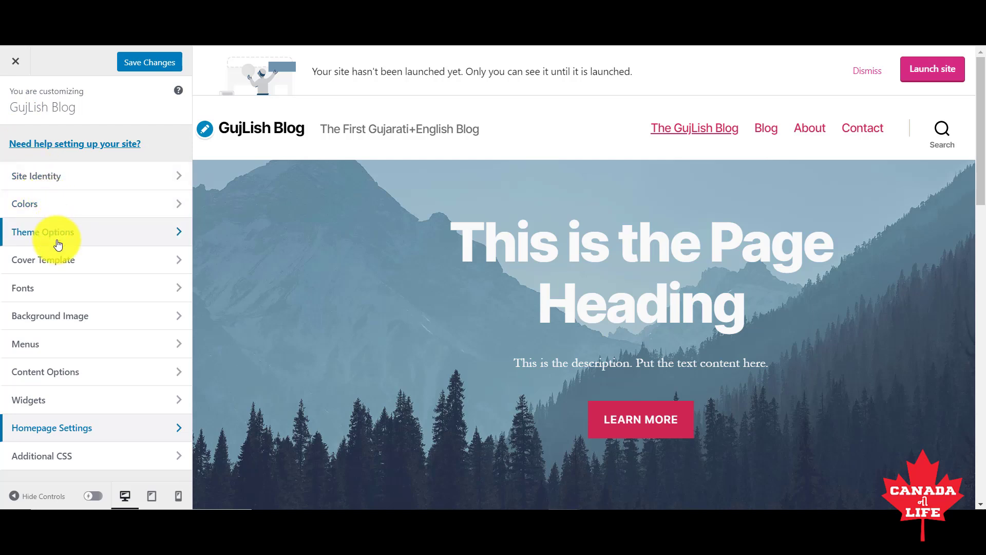
{"action": "scroll", "coordinate": [362, 303], "scroll_direction": "down", "scroll_amount": 4}
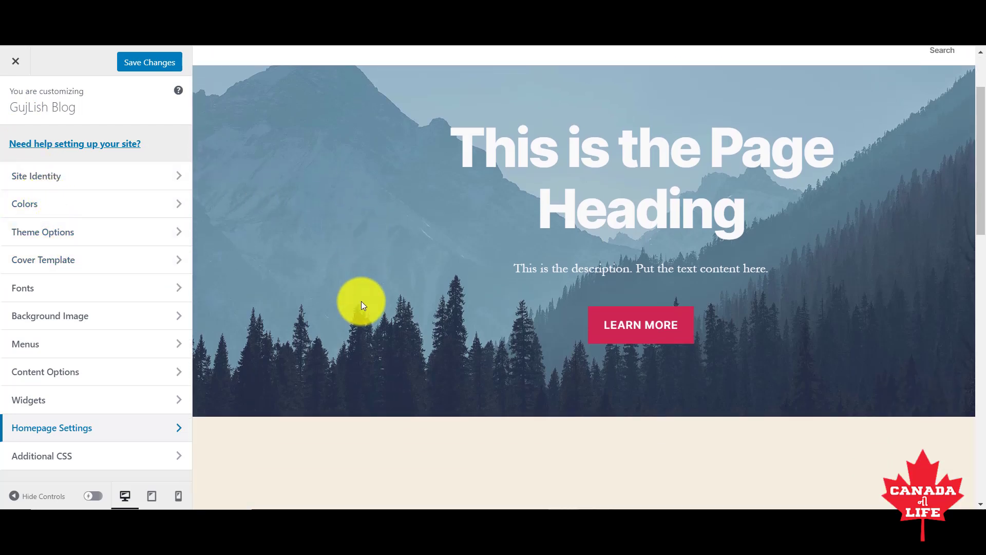
{"action": "scroll", "coordinate": [363, 305], "scroll_direction": "down", "scroll_amount": 12}
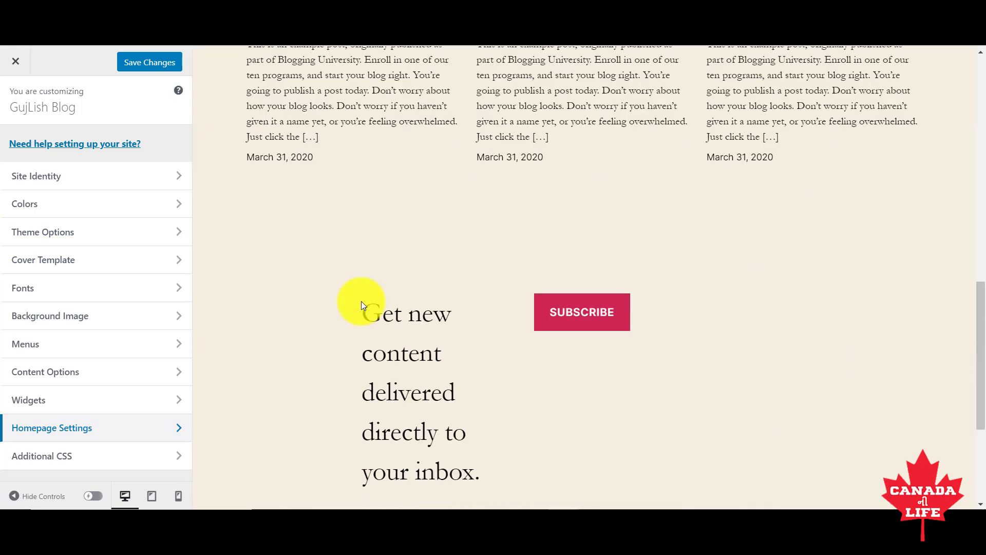
{"action": "scroll", "coordinate": [361, 301], "scroll_direction": "down", "scroll_amount": 1}
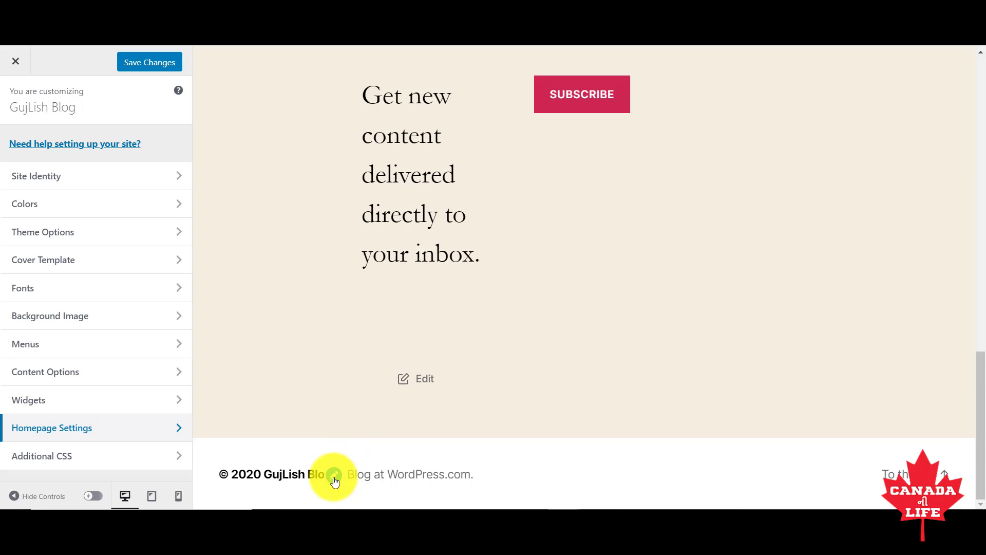
{"action": "scroll", "coordinate": [334, 482], "scroll_direction": "up", "scroll_amount": 15}
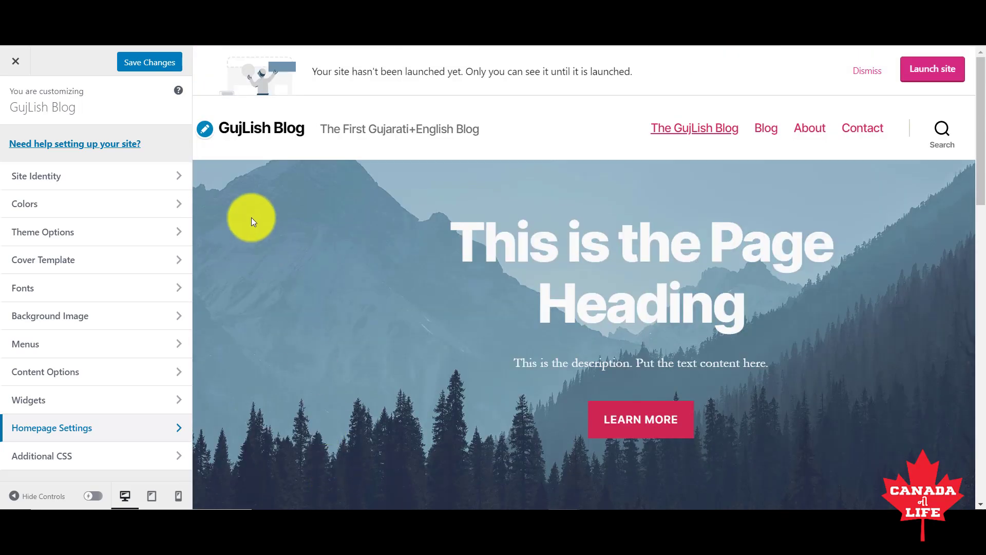
Step: Open Site Identity from the site title's pencil shortcut, try Create logo, and return to the Customizer
{"action": "left_click", "coordinate": [204, 128]}
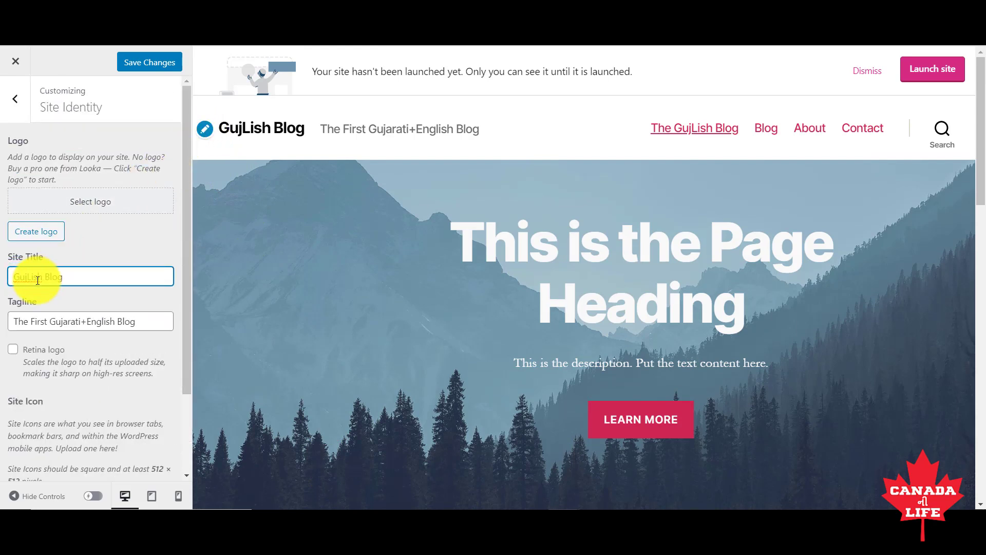
{"action": "left_click", "coordinate": [48, 237]}
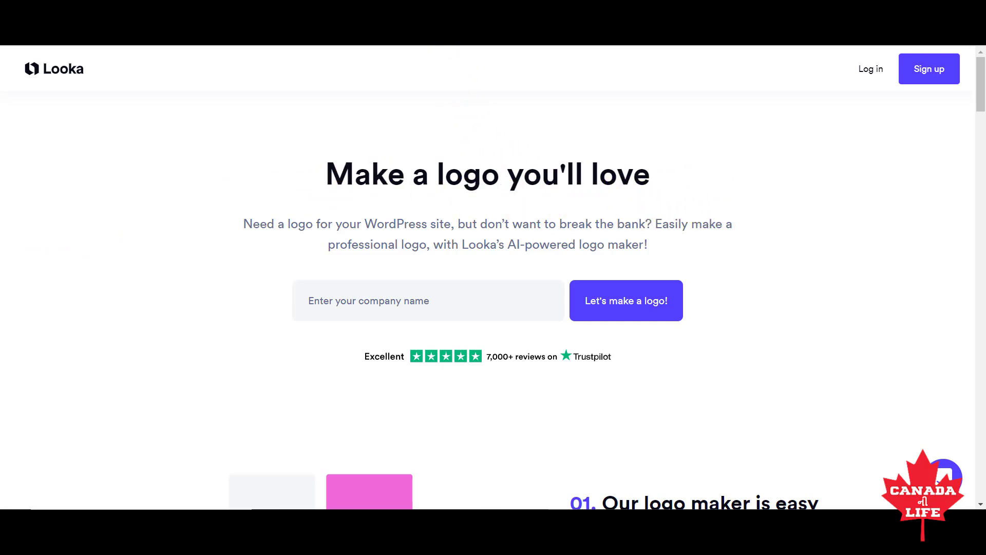
{"action": "key", "text": "ctrl+shift+Tab"}
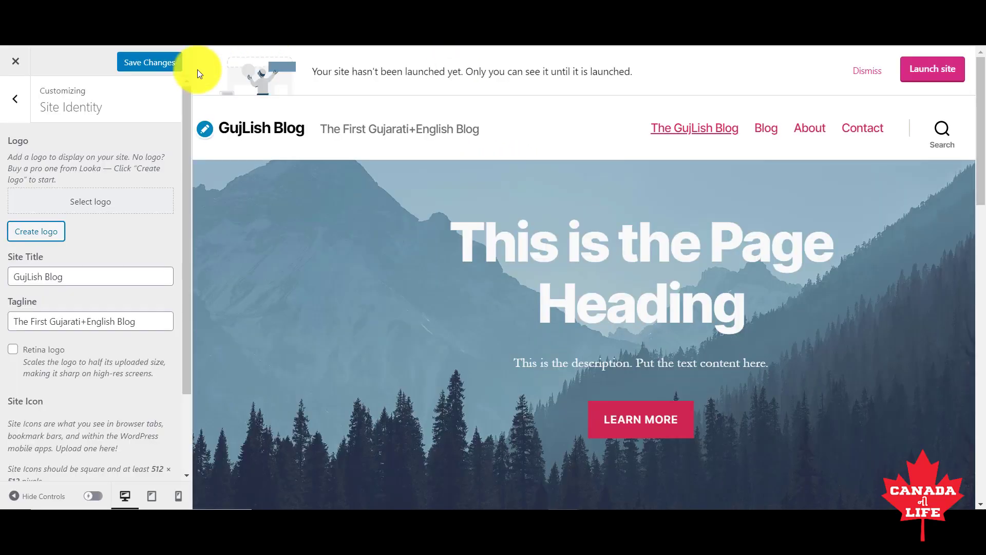
Step: Upload the Canada ni Life Logo PNG through the site logo picker
{"action": "left_click", "coordinate": [65, 203]}
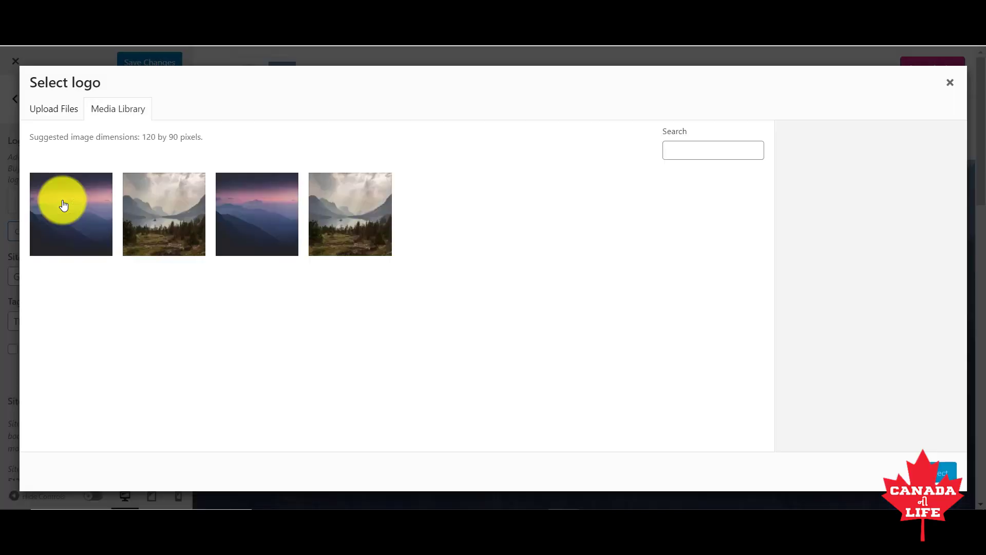
{"action": "left_click", "coordinate": [70, 116]}
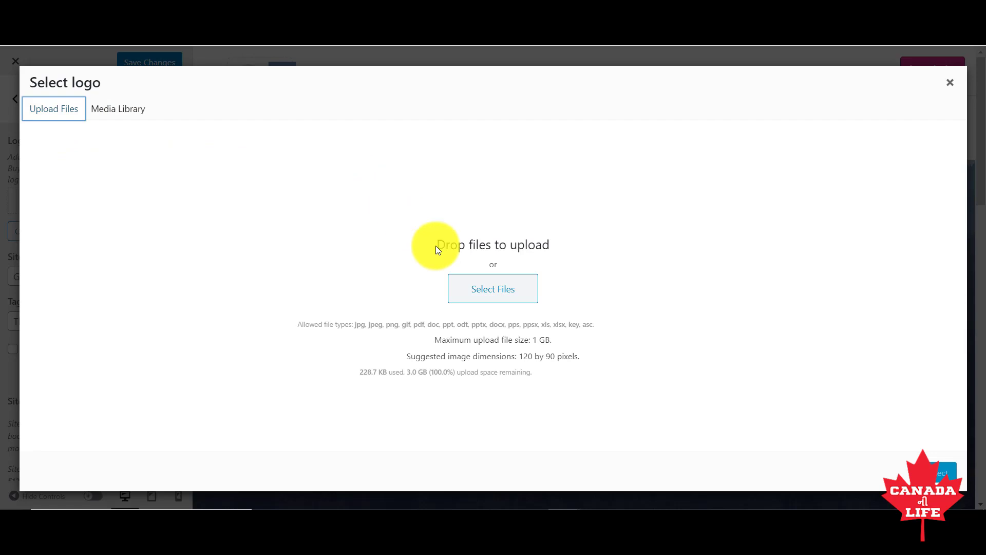
{"action": "left_click", "coordinate": [467, 289]}
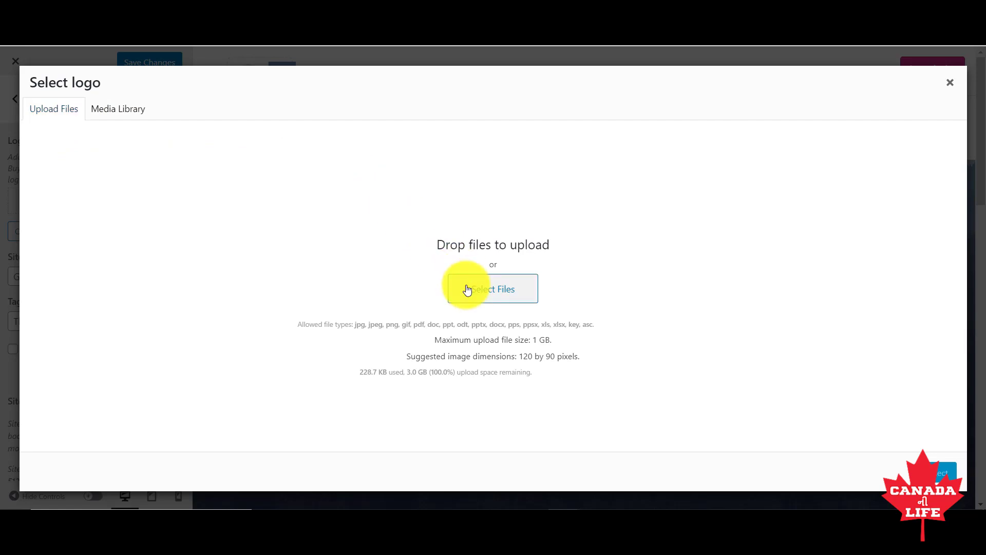
{"action": "left_click", "coordinate": [331, 94]}
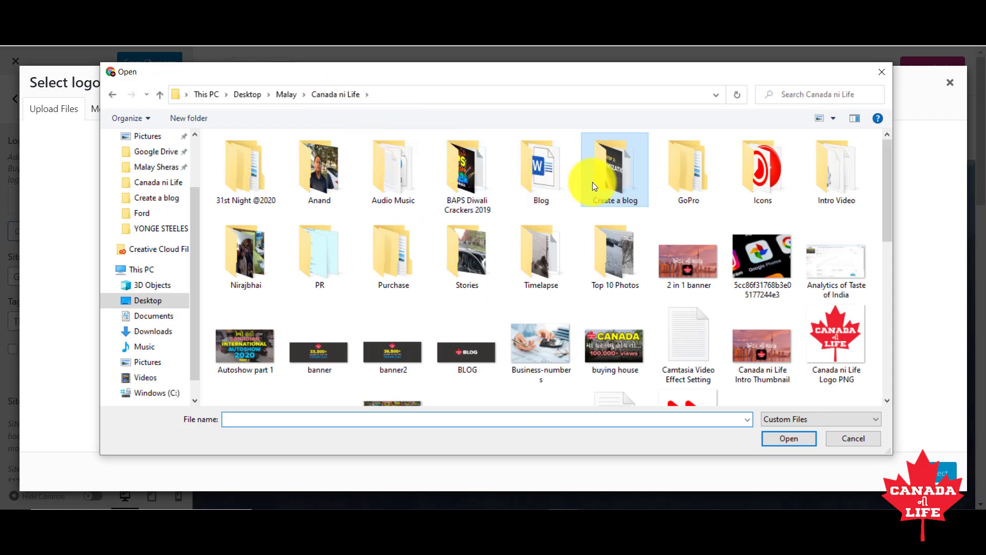
{"action": "double_click", "coordinate": [603, 183]}
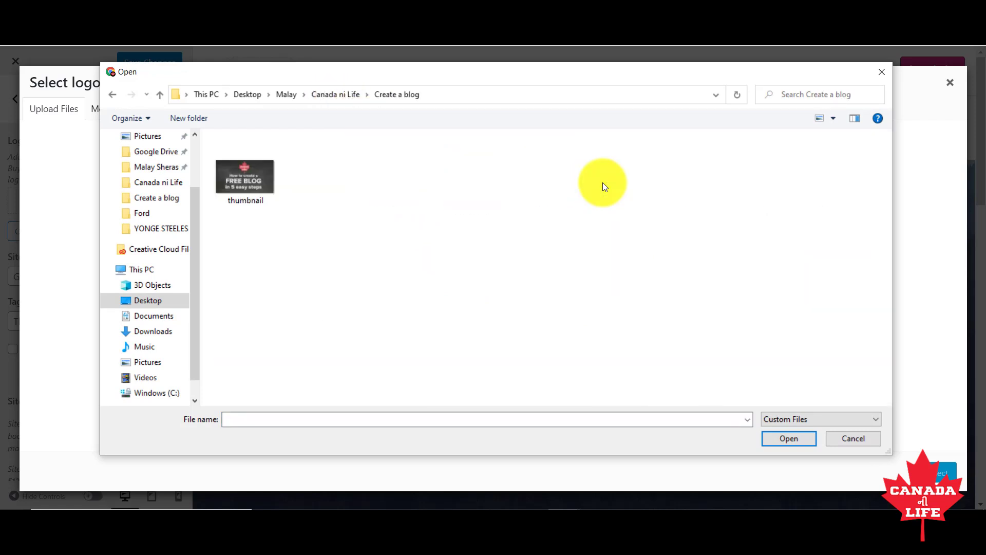
{"action": "left_click", "coordinate": [338, 96]}
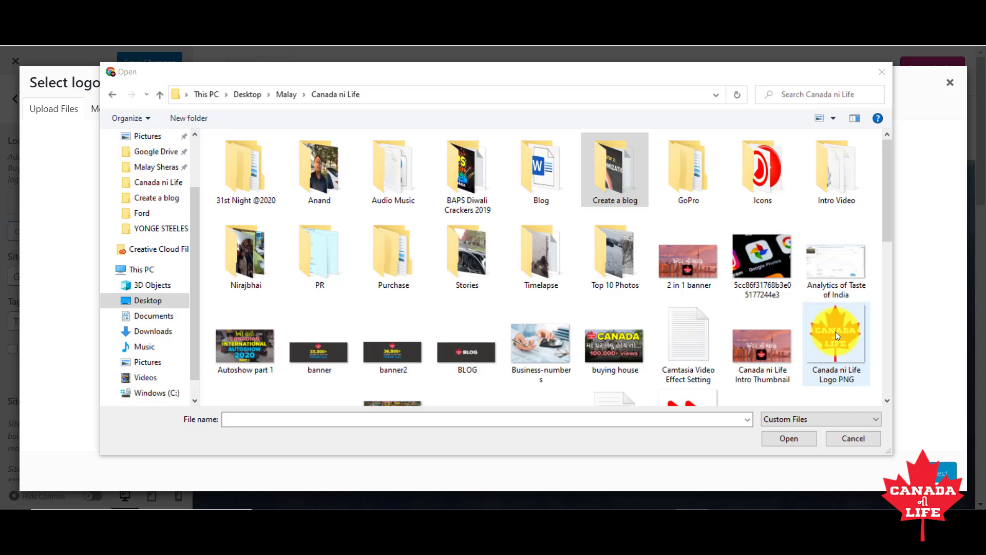
{"action": "left_click", "coordinate": [835, 335]}
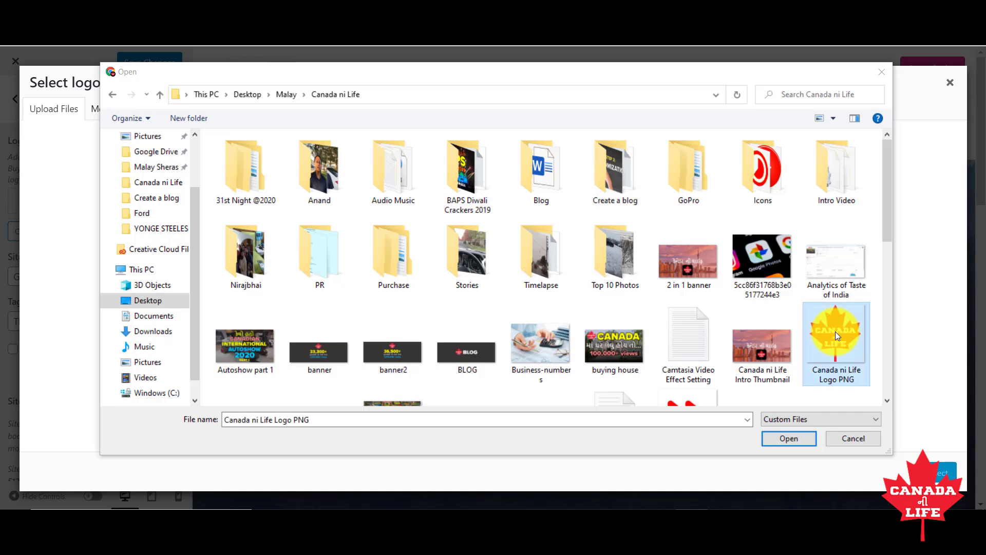
{"action": "left_click", "coordinate": [797, 438]}
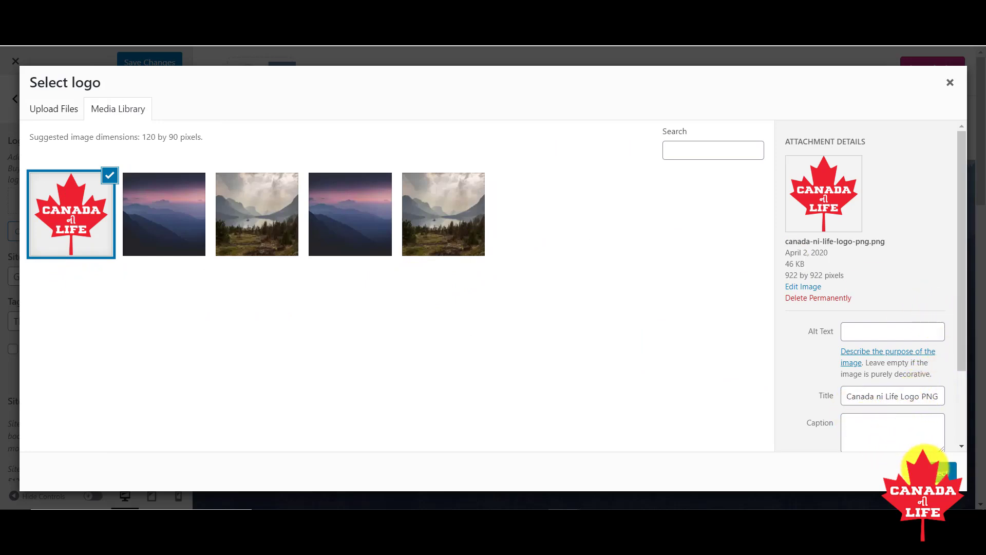
Step: Use the maple-leaf image as the logo uncropped, save changes, and exit the Customizer
{"action": "left_click", "coordinate": [924, 466]}
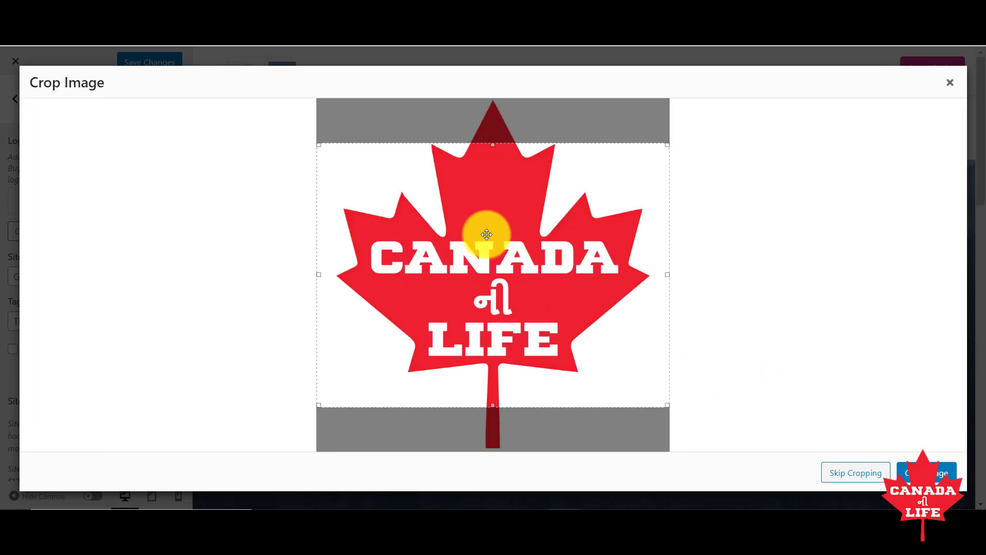
{"action": "mouse_move", "coordinate": [530, 286]}
{"action": "left_mouse_down"}
{"action": "mouse_move", "coordinate": [529, 234]}
{"action": "mouse_move", "coordinate": [534, 268]}
{"action": "left_mouse_up"}
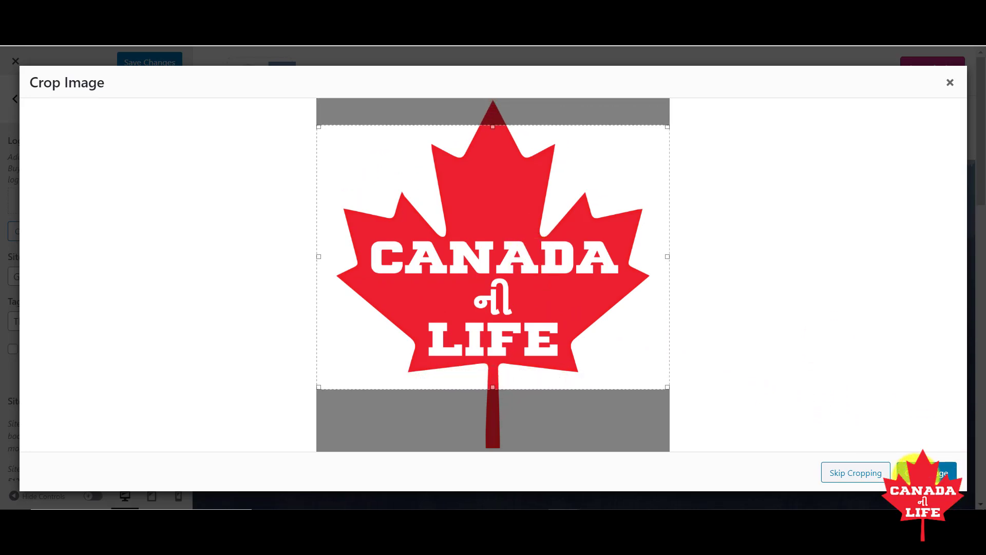
{"action": "left_click", "coordinate": [879, 472]}
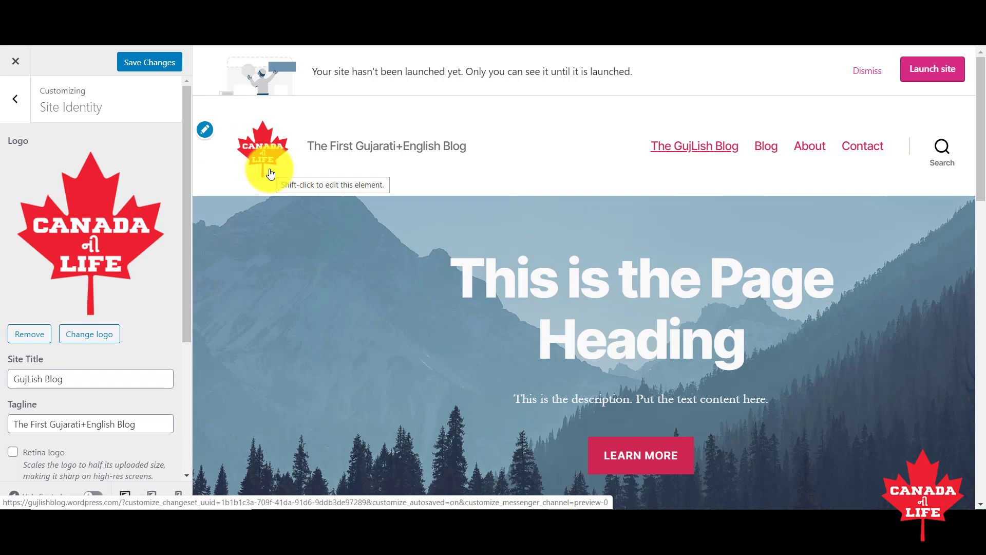
{"action": "left_click", "coordinate": [15, 108]}
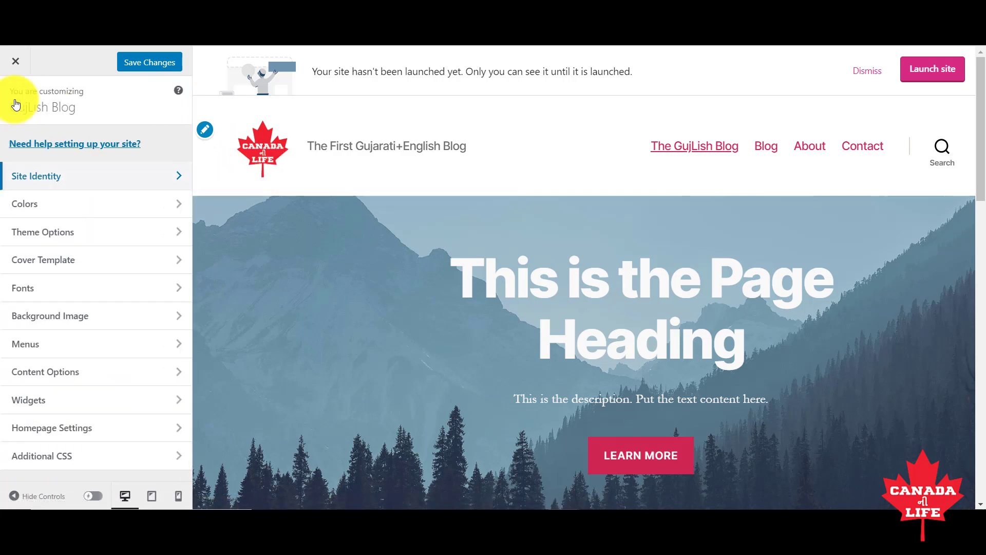
{"action": "left_click", "coordinate": [130, 62]}
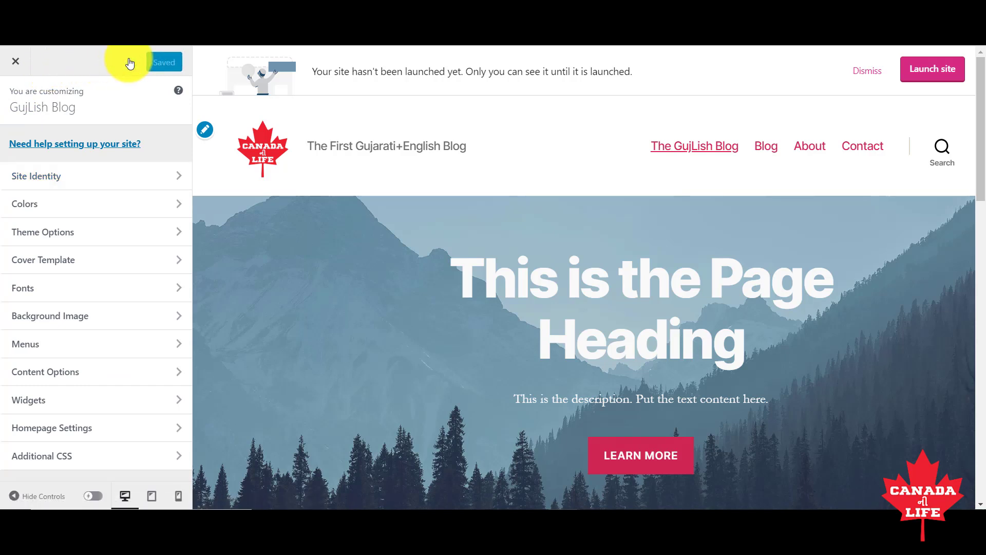
{"action": "left_click", "coordinate": [17, 61]}
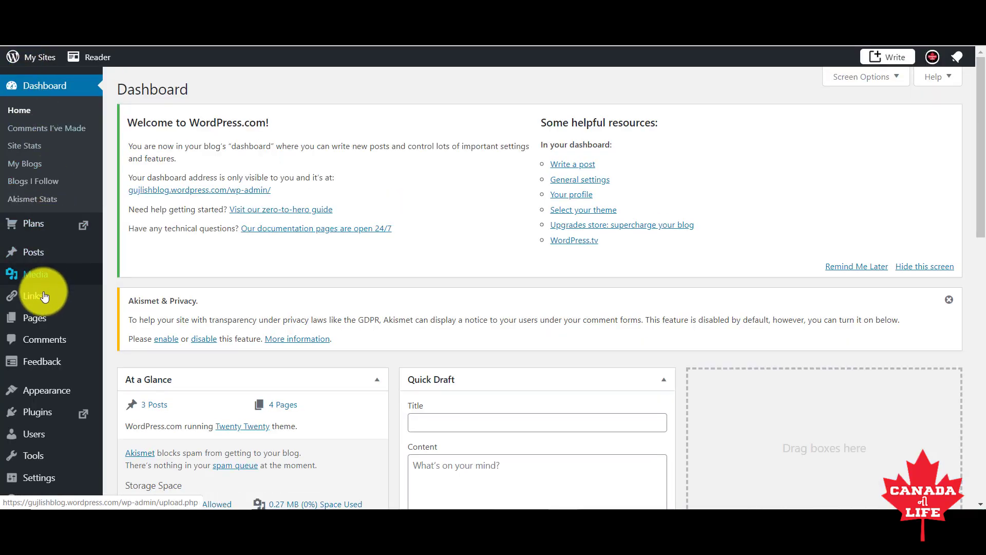
Step: From the Pages list, edit The GujLish Blog front page
{"action": "mouse_move", "coordinate": [32, 327]}
{"action": "left_click", "coordinate": [31, 328]}
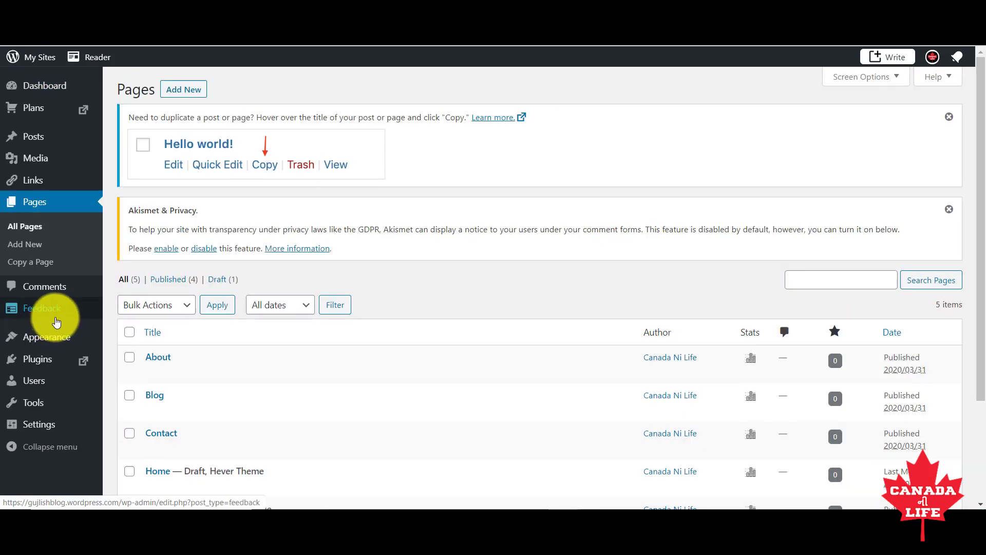
{"action": "scroll", "coordinate": [182, 324], "scroll_direction": "down", "scroll_amount": 2}
{"action": "scroll", "coordinate": [180, 322], "scroll_direction": "down", "scroll_amount": 2}
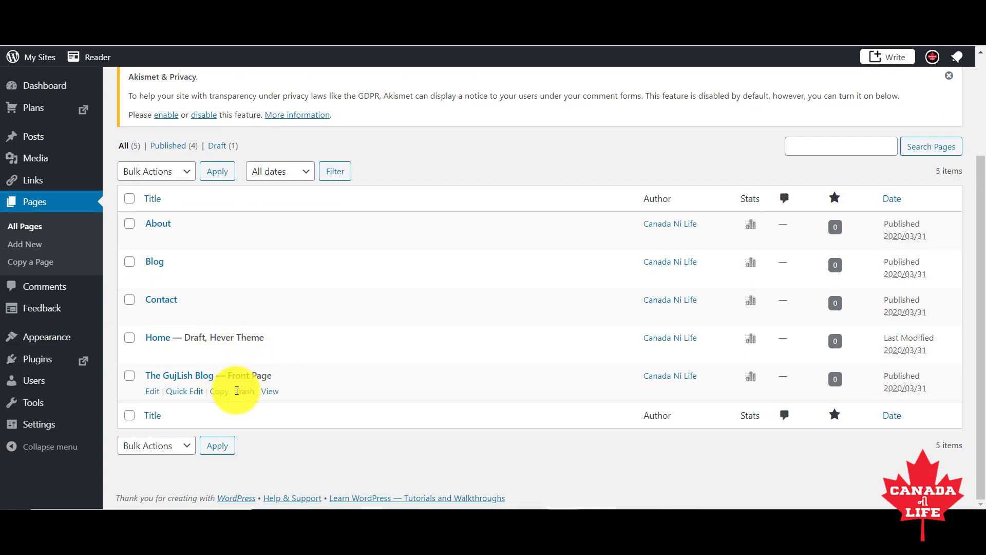
{"action": "left_click", "coordinate": [150, 393]}
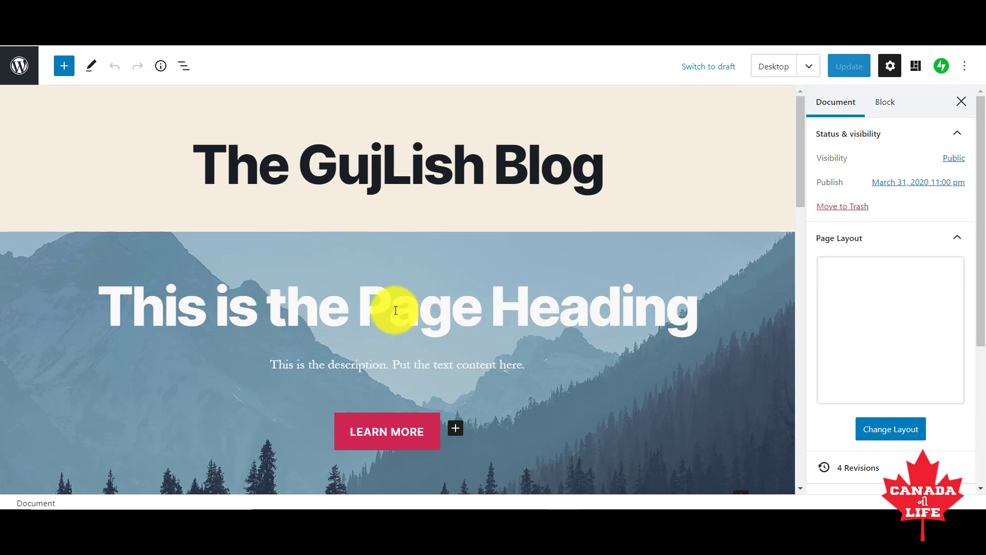
Step: Paste Lorem Ipsum text over the cover's description paragraph and centre it
{"action": "left_click", "coordinate": [410, 366]}
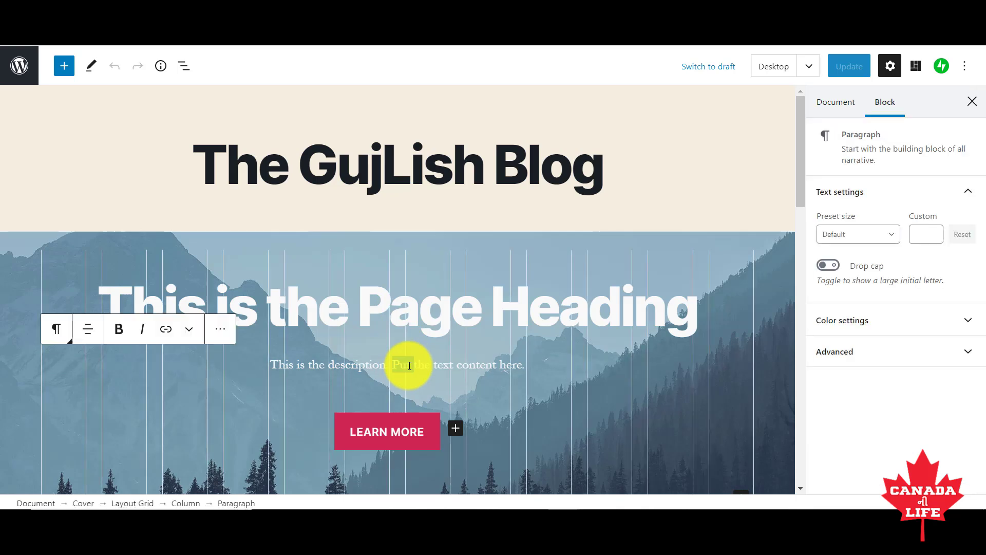
{"action": "triple_click", "coordinate": [409, 366]}
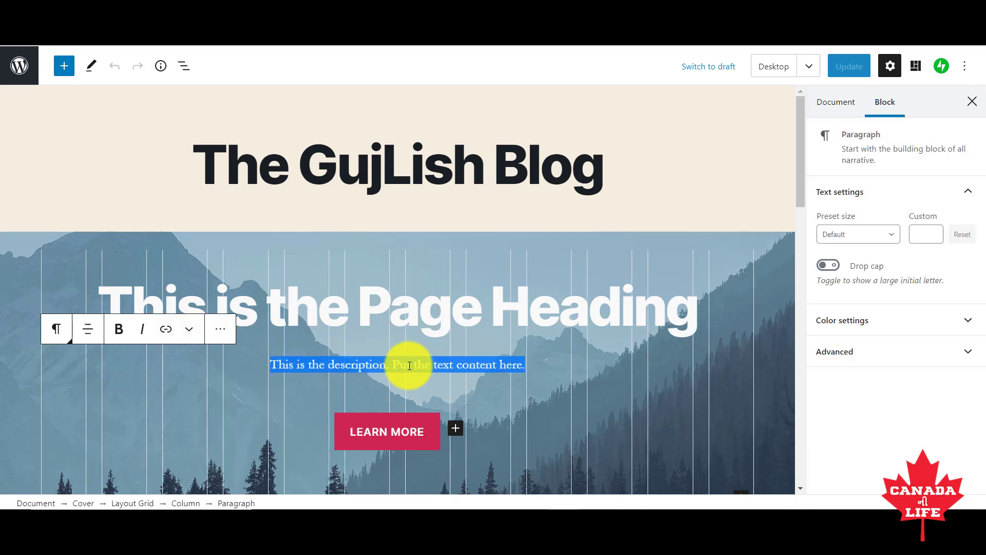
{"action": "type", "text": "Lorem Ipsum is simply dummy text of the printing and typesetting industry. Lorem Ipsum has been the industry's standard dummy text ever since the 1500s, when an unknown printer took a galley of type and scrambled it to make a type specimen book. It has survived not only five centuries, but also the leap into electronic typesetting, remaining essentially unchanged. It was popularised in the 1960s with the release of Letraset sheets containing Lorem Ipsum passages, and more recently with desktop publishing software like Aldus PageMaker including versions of Lorem Ipsum."}
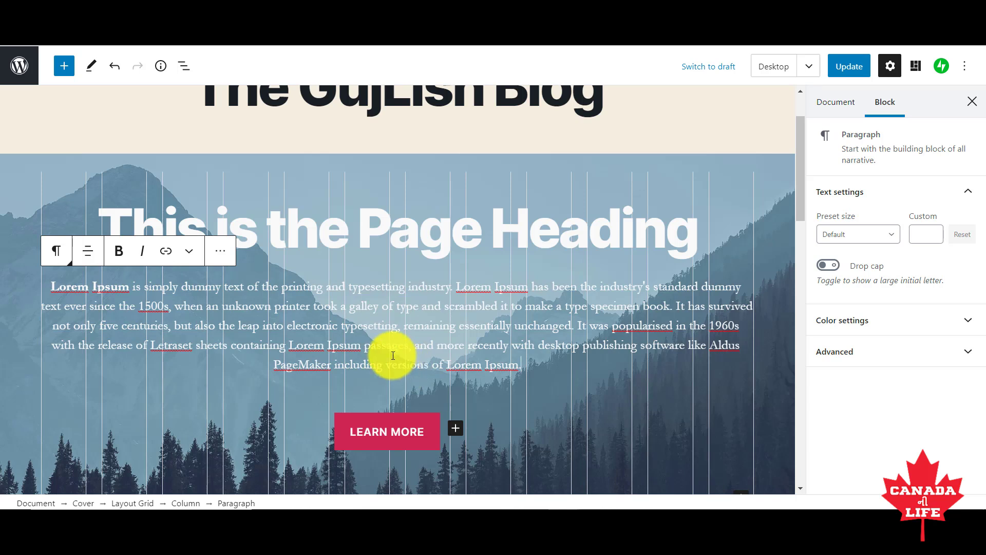
{"action": "left_click", "coordinate": [85, 255]}
{"action": "left_click", "coordinate": [98, 284]}
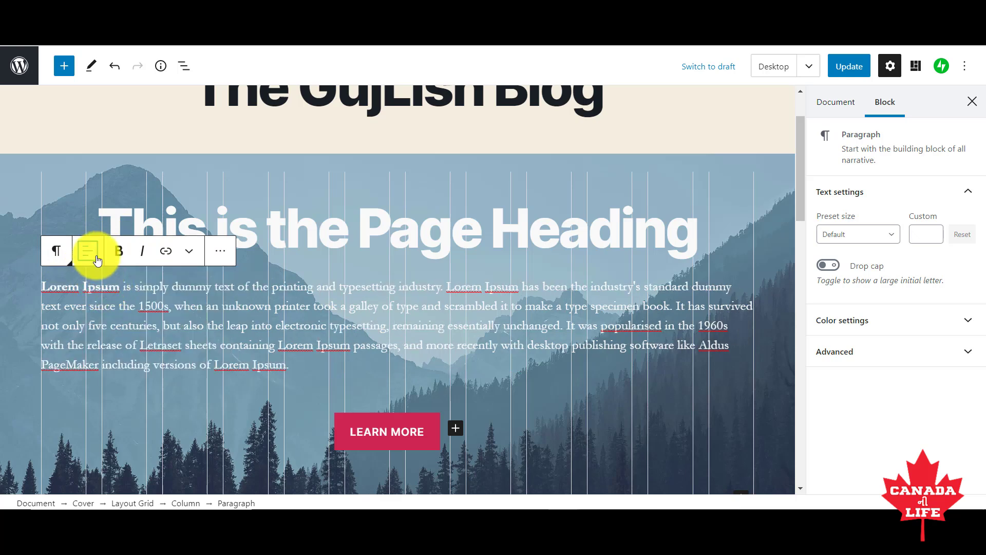
{"action": "left_click", "coordinate": [97, 260]}
{"action": "left_click", "coordinate": [104, 310]}
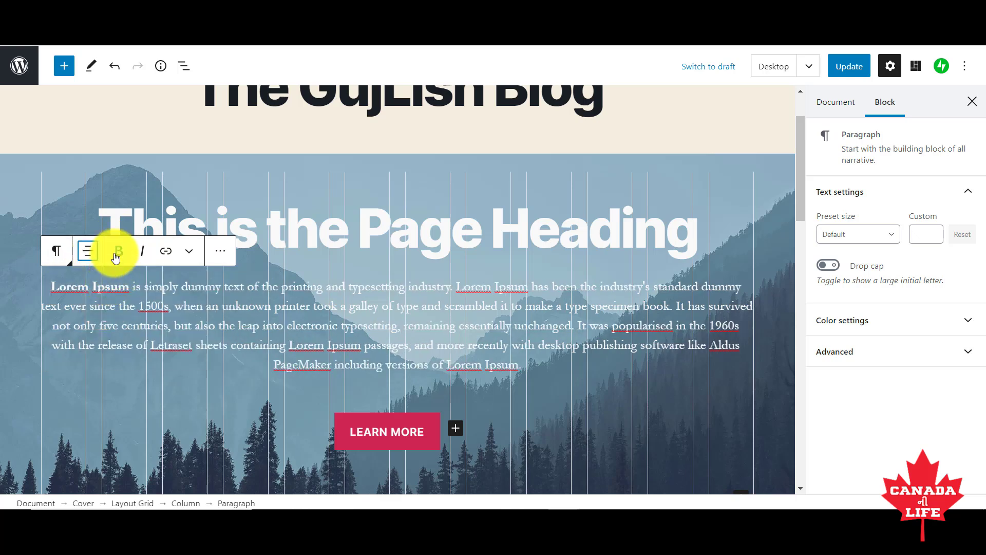
Step: Keep the Lorem Ipsum paragraph bold, not italic, and justify it
{"action": "triple_click", "coordinate": [126, 285]}
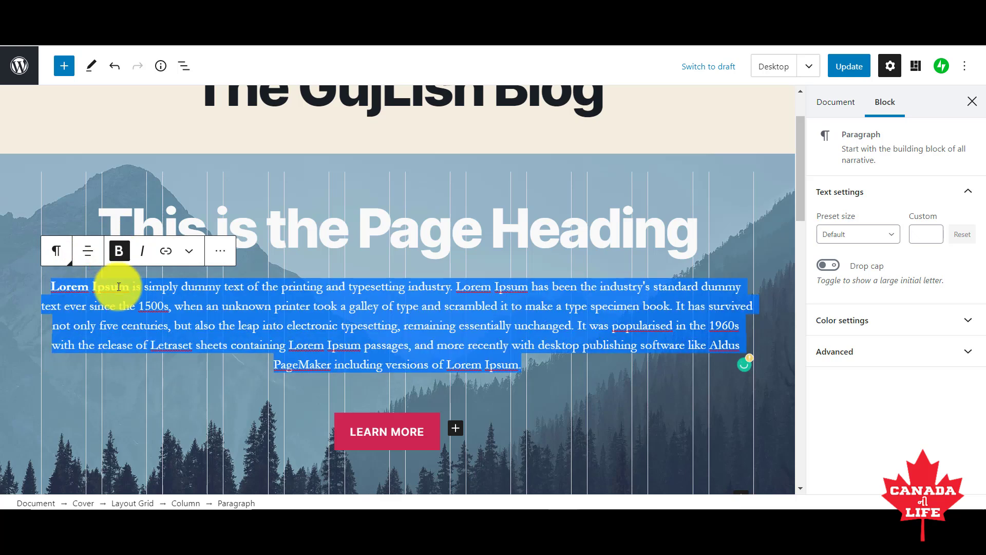
{"action": "left_click", "coordinate": [120, 253]}
{"action": "left_click", "coordinate": [120, 254]}
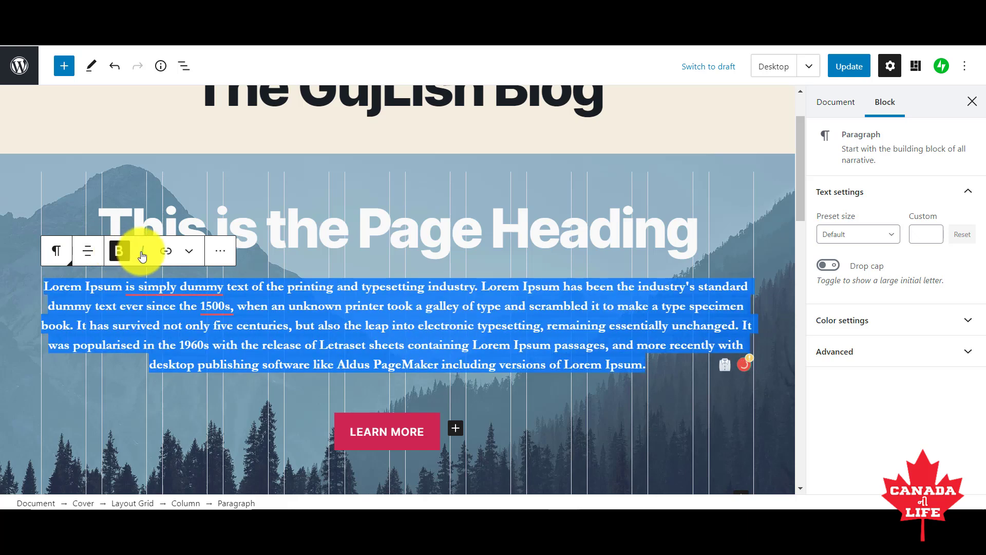
{"action": "left_click", "coordinate": [141, 254]}
{"action": "left_click", "coordinate": [141, 255]}
{"action": "left_click", "coordinate": [192, 253]}
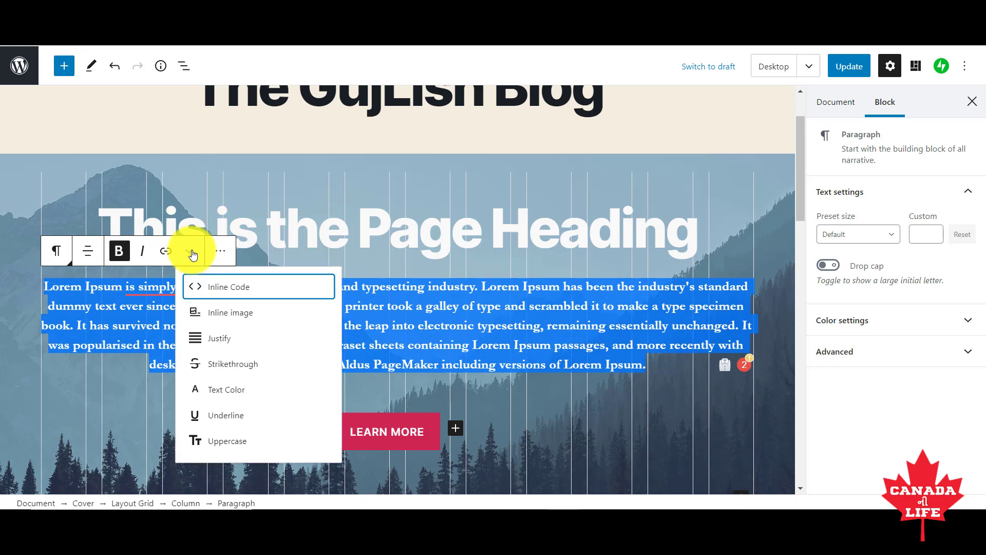
{"action": "left_click", "coordinate": [216, 336]}
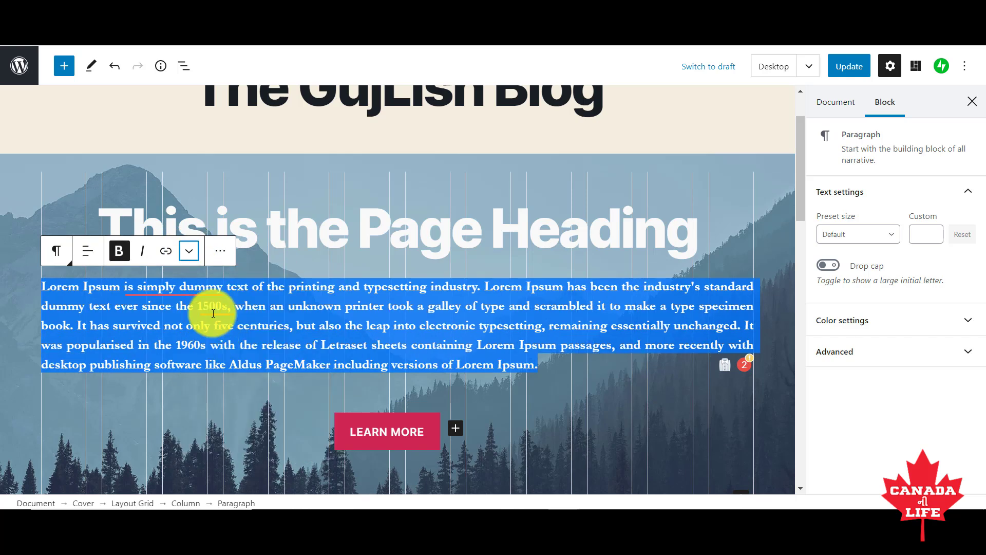
{"action": "left_click", "coordinate": [224, 254]}
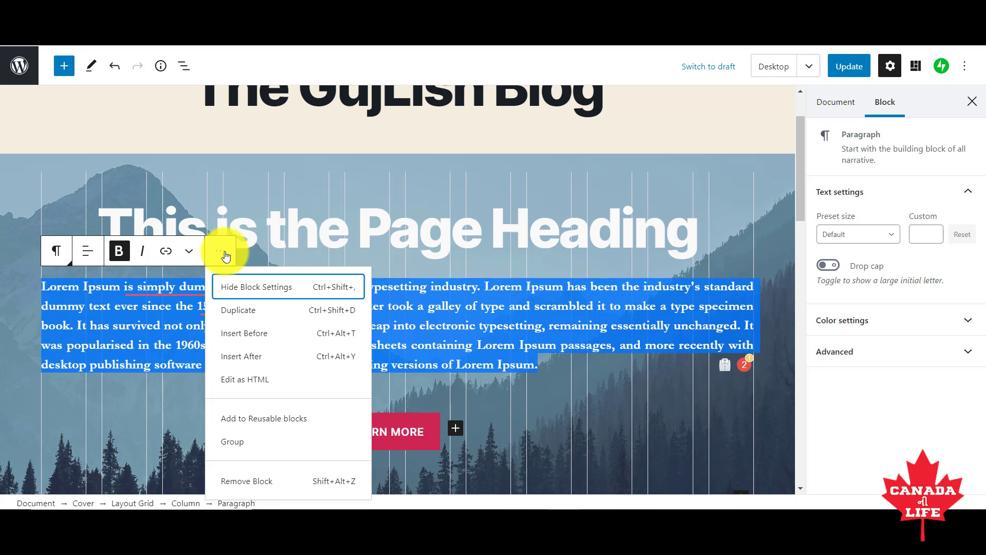
{"action": "left_click", "coordinate": [225, 253]}
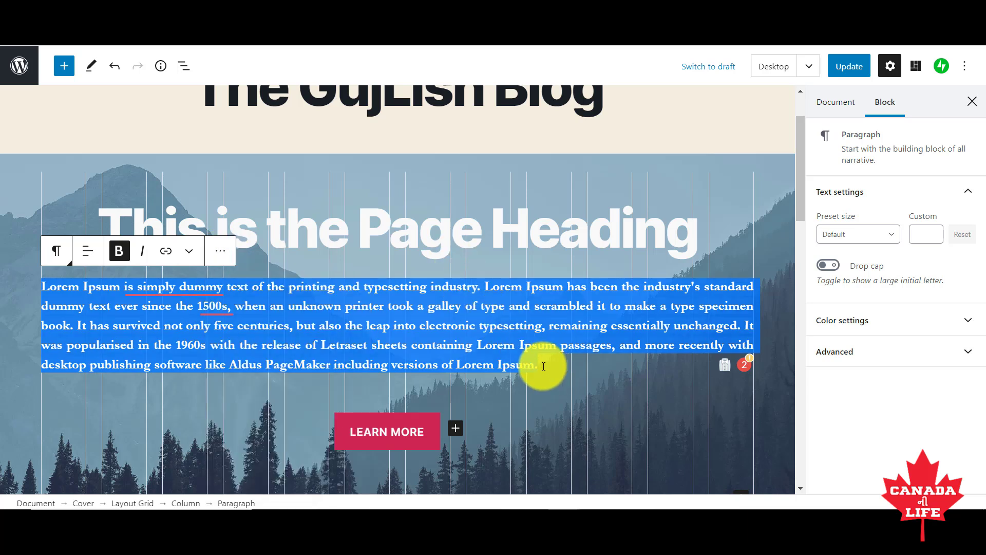
{"action": "left_click", "coordinate": [528, 352]}
{"action": "double_click", "coordinate": [529, 353]}
{"action": "double_click", "coordinate": [530, 347]}
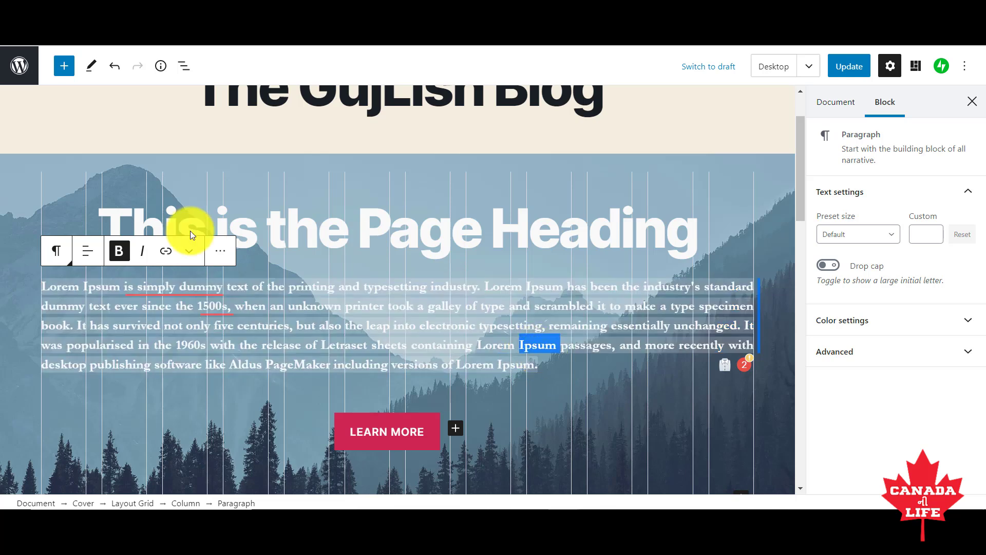
Step: Upload RED BACKGROUND as the cover block's background image in place of the mountain photo
{"action": "left_click", "coordinate": [23, 163]}
{"action": "scroll", "coordinate": [32, 215], "scroll_direction": "up", "scroll_amount": 3}
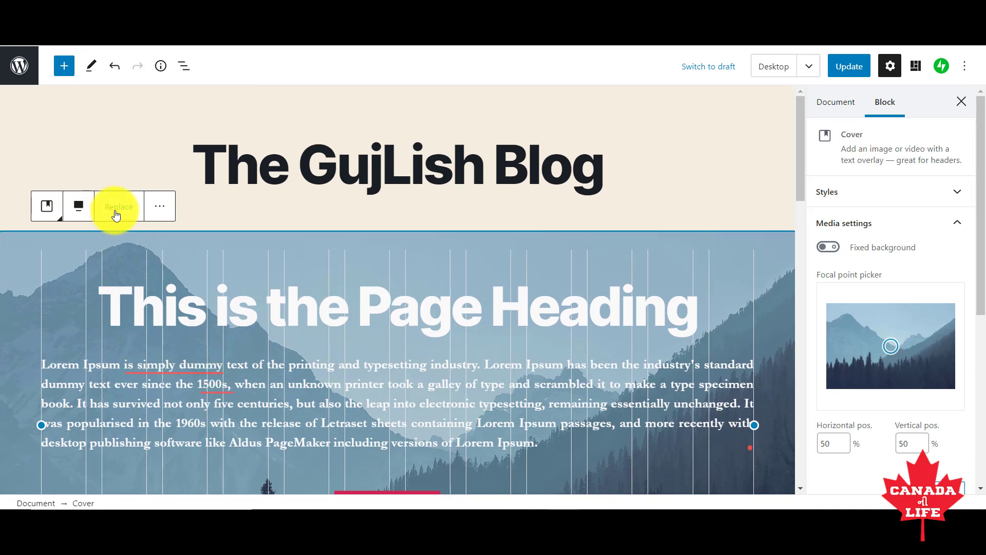
{"action": "left_click", "coordinate": [116, 215]}
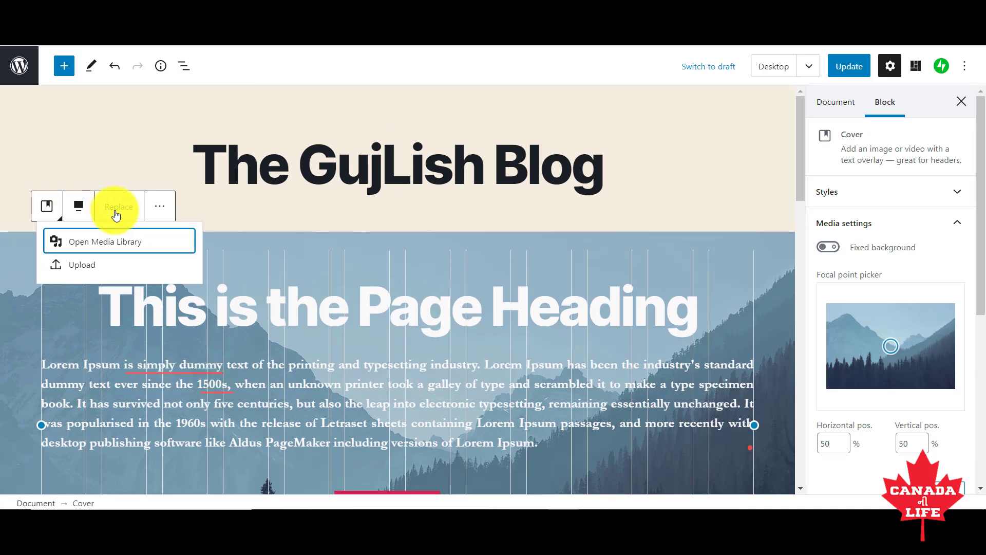
{"action": "left_click", "coordinate": [79, 265]}
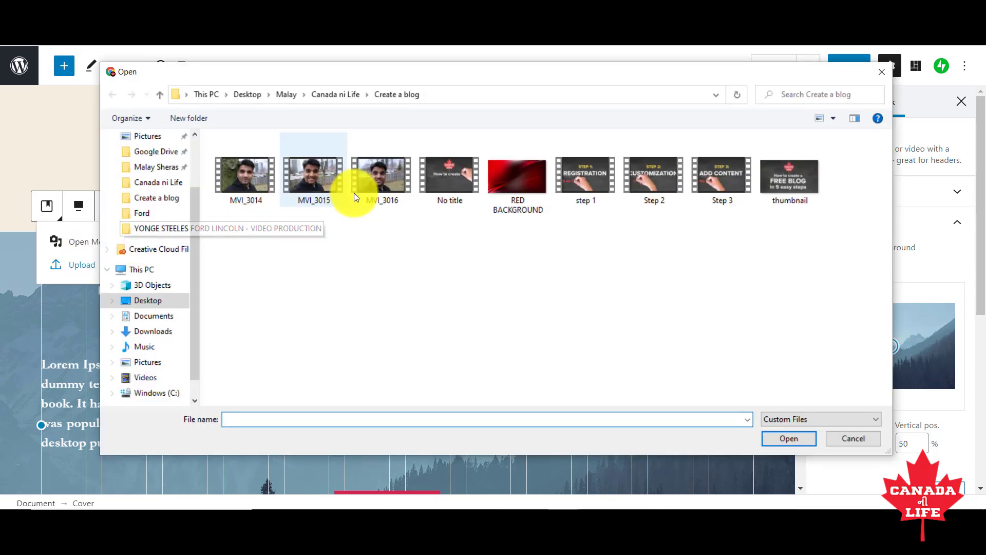
{"action": "left_click", "coordinate": [510, 185]}
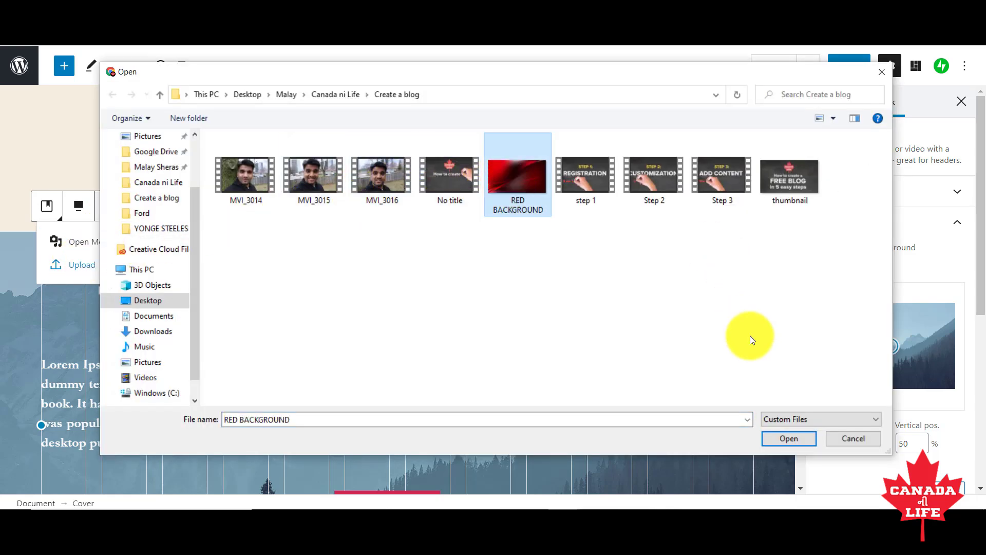
{"action": "left_click", "coordinate": [779, 436]}
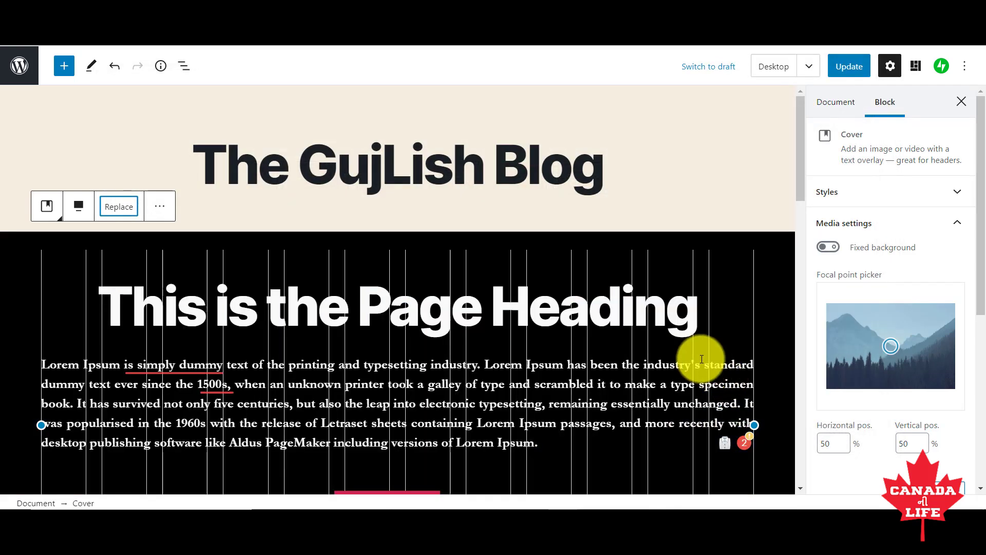
{"action": "scroll", "coordinate": [667, 339], "scroll_direction": "down", "scroll_amount": 4}
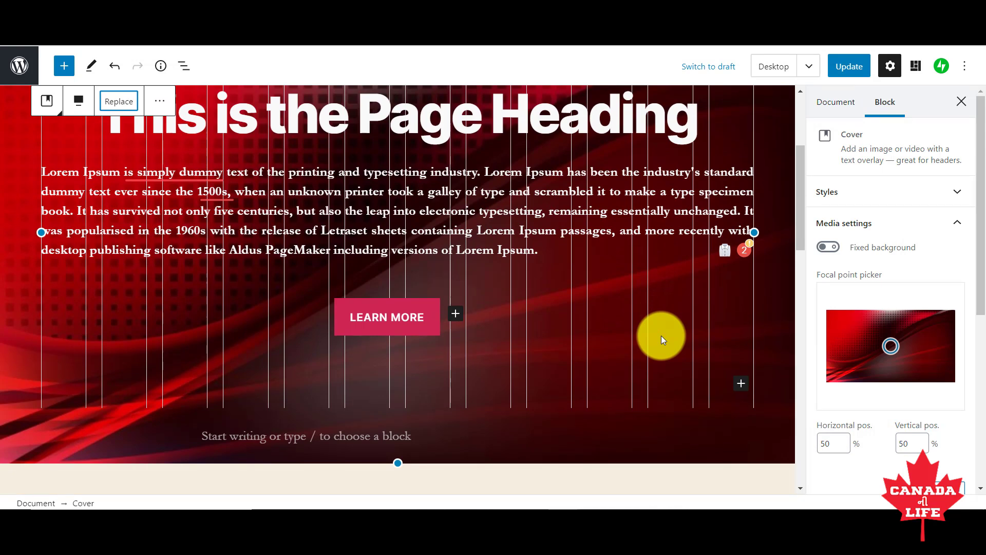
{"action": "scroll", "coordinate": [661, 335], "scroll_direction": "up", "scroll_amount": 4}
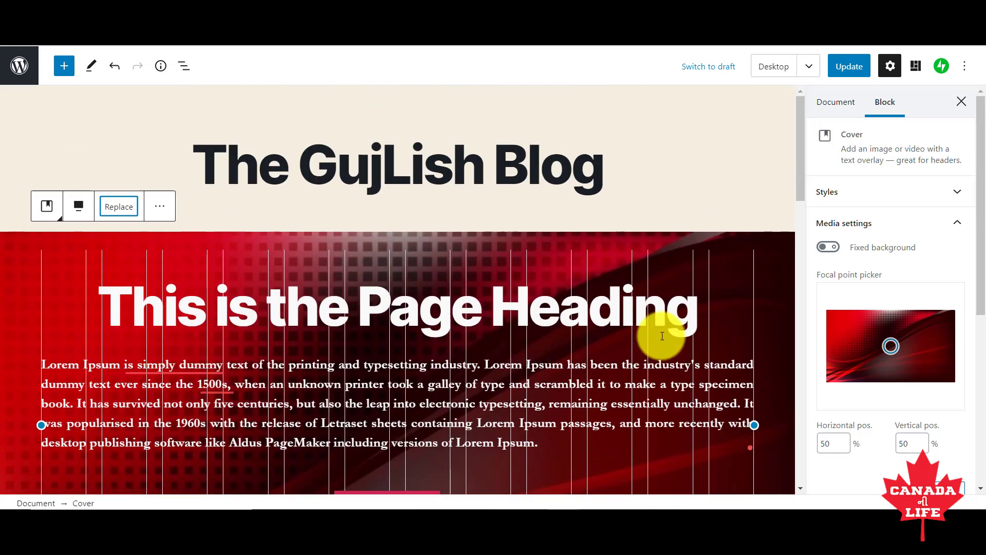
Step: Update the page, then go to Appearance > Customize and choose Launch site
{"action": "left_click", "coordinate": [841, 69]}
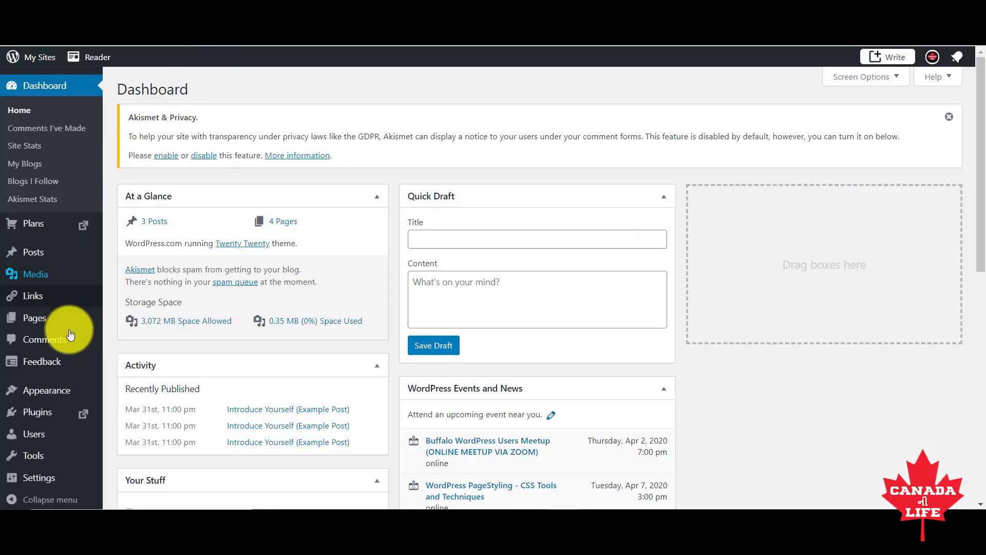
{"action": "mouse_move", "coordinate": [58, 395]}
{"action": "left_click", "coordinate": [126, 385]}
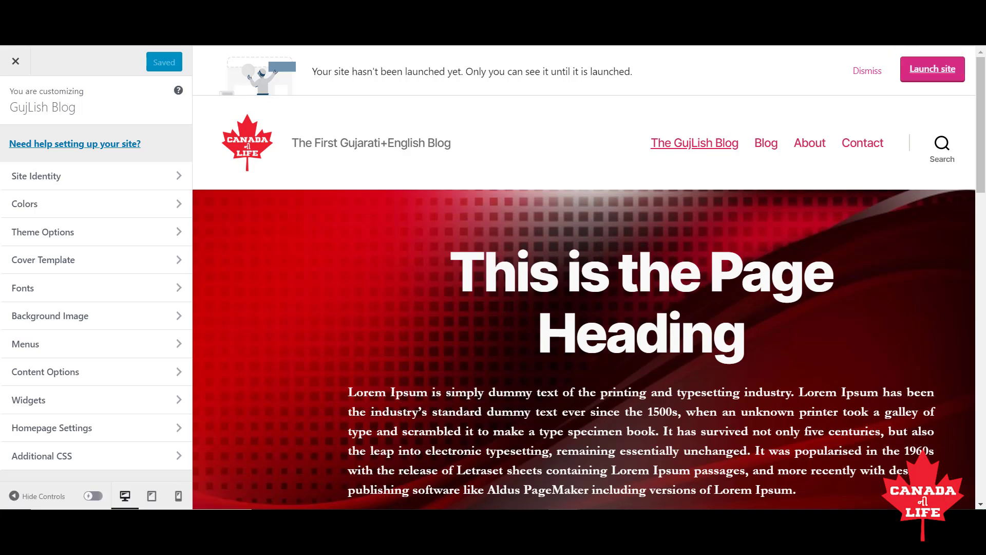
{"action": "left_click", "coordinate": [932, 68]}
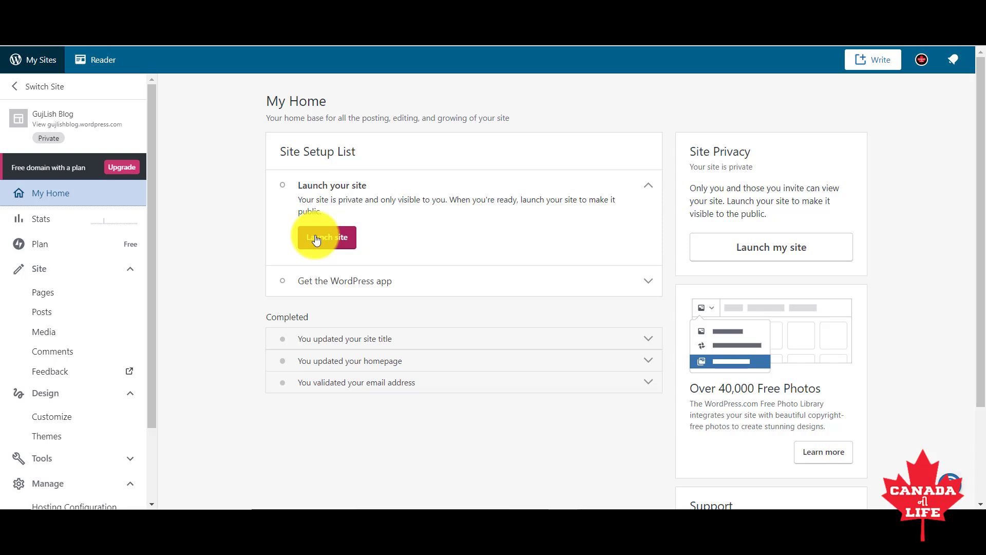
Step: Launch GujLish Blog on gujlishblog.wordpress.com, skipping the purchase and continuing with the free site
{"action": "left_click", "coordinate": [316, 238]}
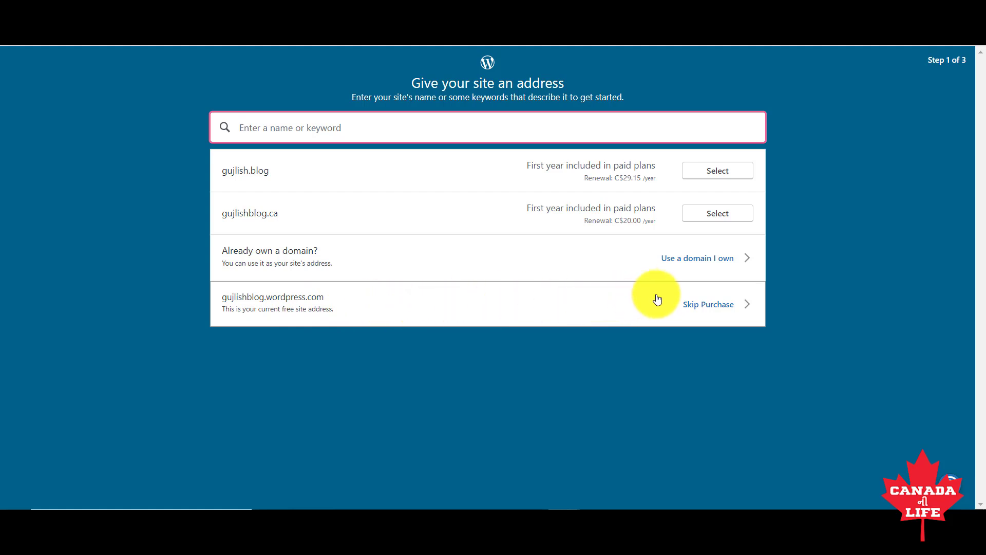
{"action": "left_click", "coordinate": [704, 307]}
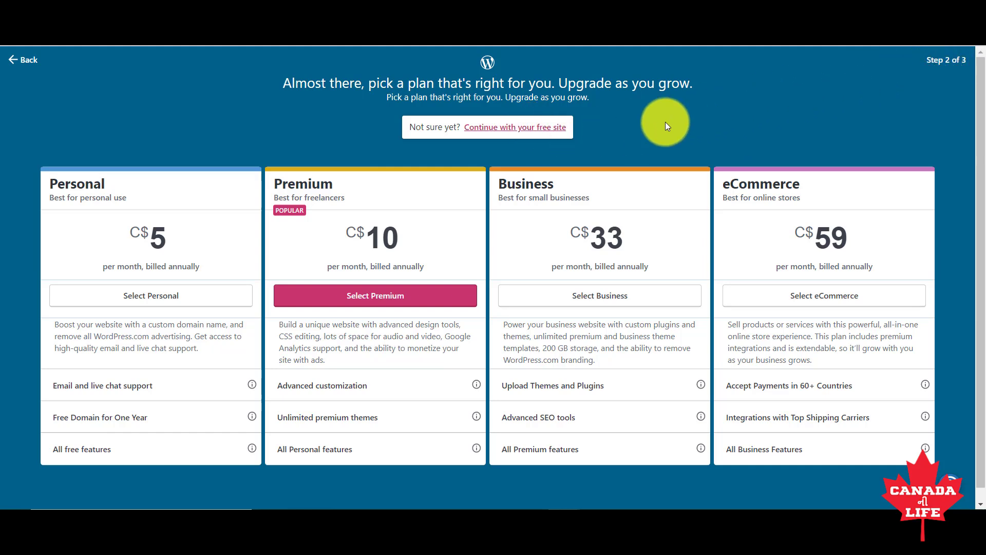
{"action": "left_click", "coordinate": [491, 136]}
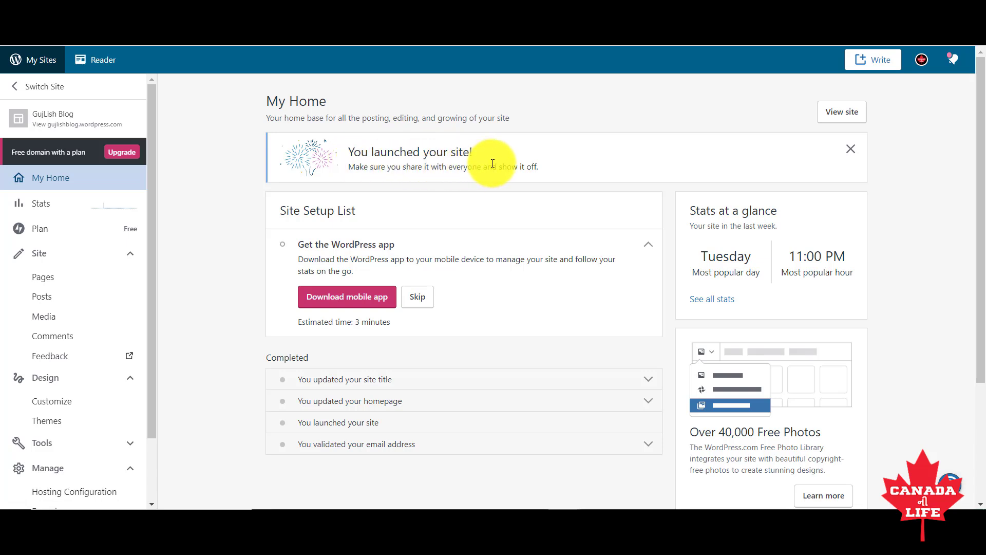
Step: View the live site and scroll through the published page with its red cover
{"action": "left_click", "coordinate": [857, 118]}
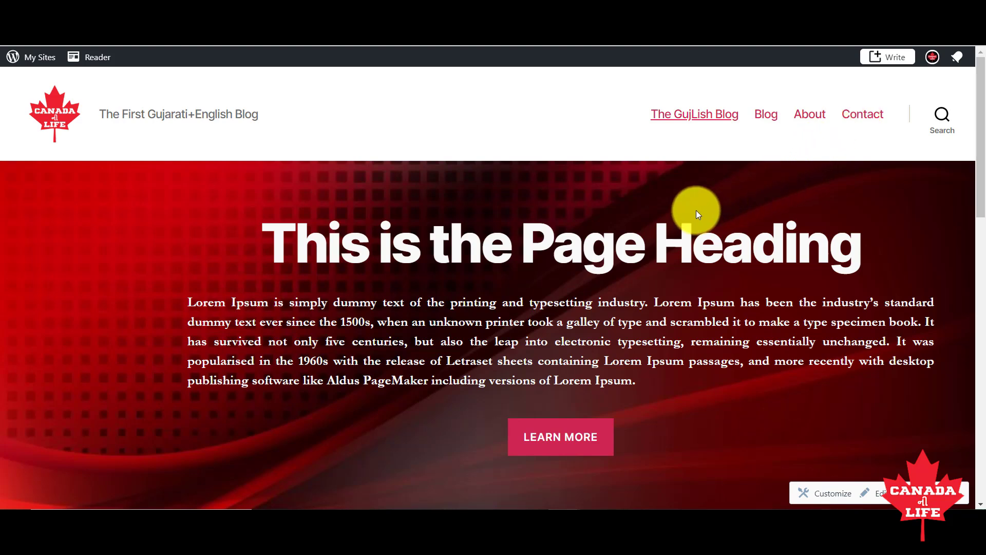
{"action": "scroll", "coordinate": [529, 262], "scroll_direction": "down", "scroll_amount": 3}
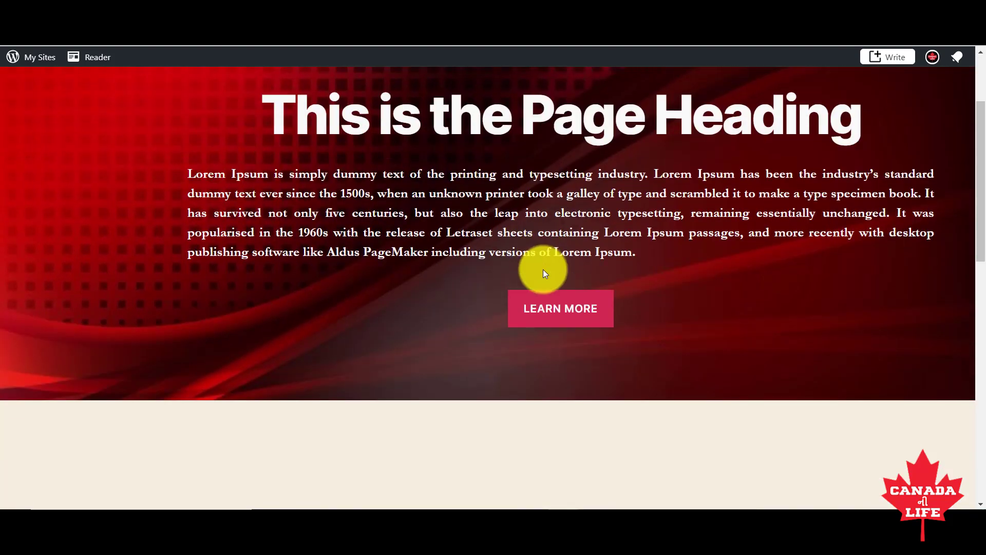
{"action": "scroll", "coordinate": [544, 270], "scroll_direction": "down", "scroll_amount": 12}
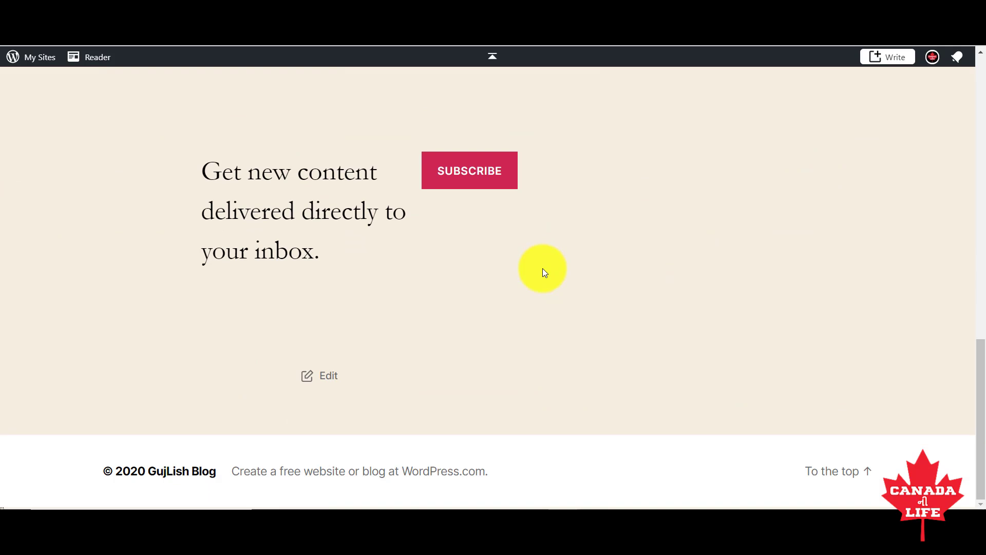
{"action": "scroll", "coordinate": [542, 268], "scroll_direction": "up", "scroll_amount": 15}
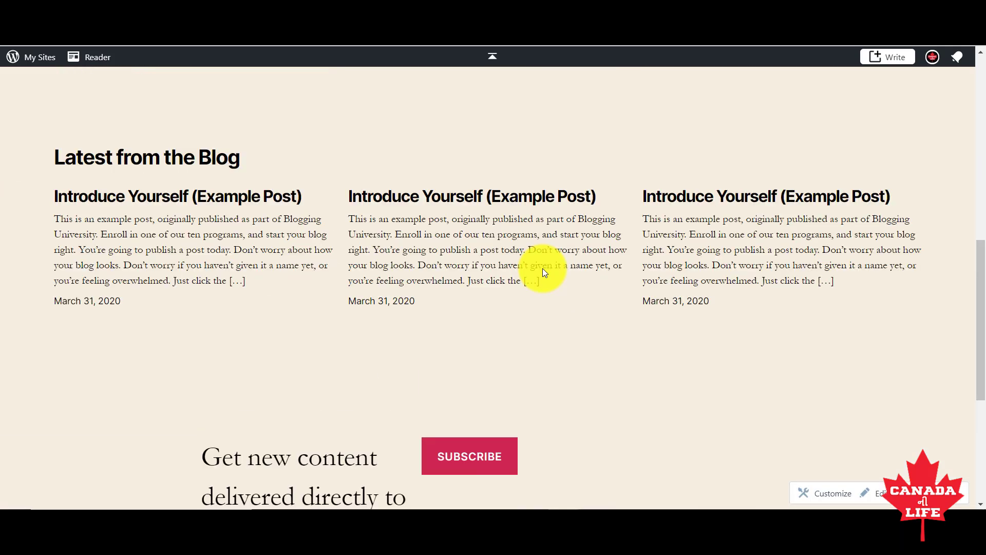
{"action": "scroll", "coordinate": [542, 268], "scroll_direction": "up", "scroll_amount": 1}
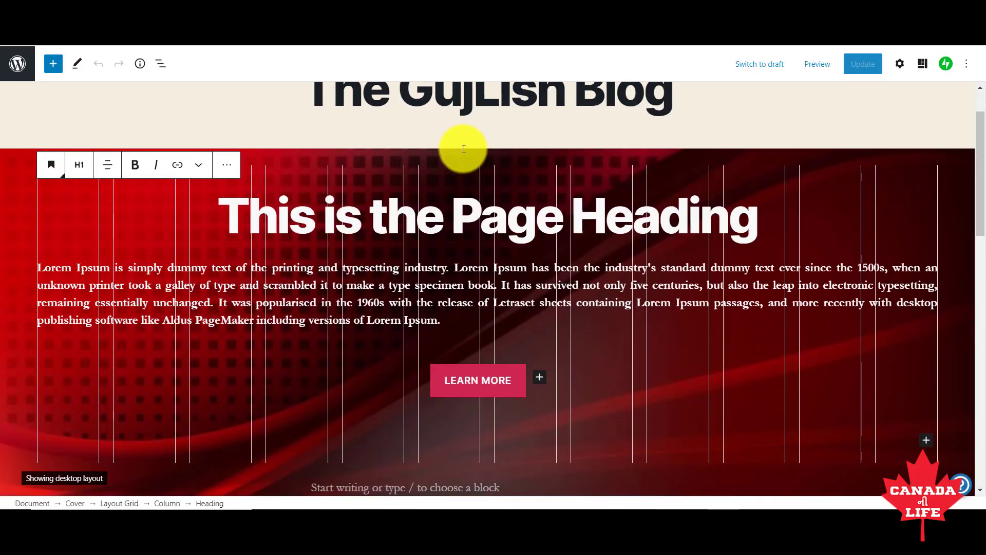
Step: Remove the LEARN MORE button block from the cover
{"action": "scroll", "coordinate": [463, 149], "scroll_direction": "down", "scroll_amount": 3}
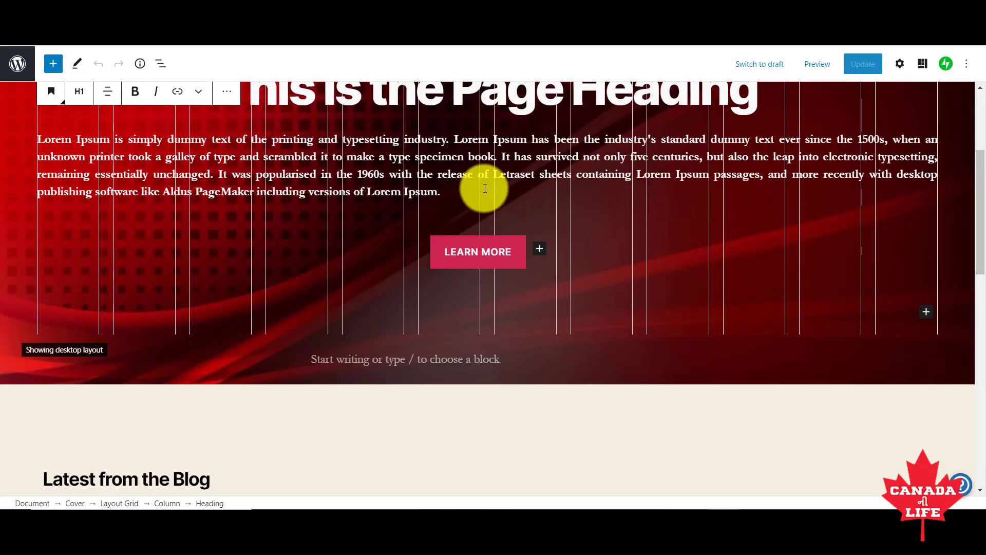
{"action": "left_click", "coordinate": [513, 245]}
{"action": "left_click", "coordinate": [568, 210]}
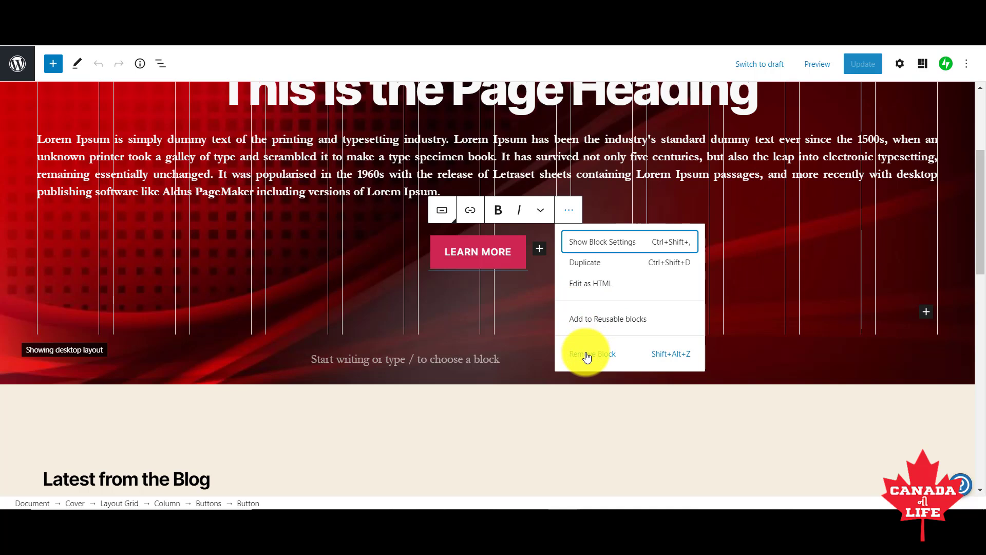
{"action": "left_click", "coordinate": [469, 214]}
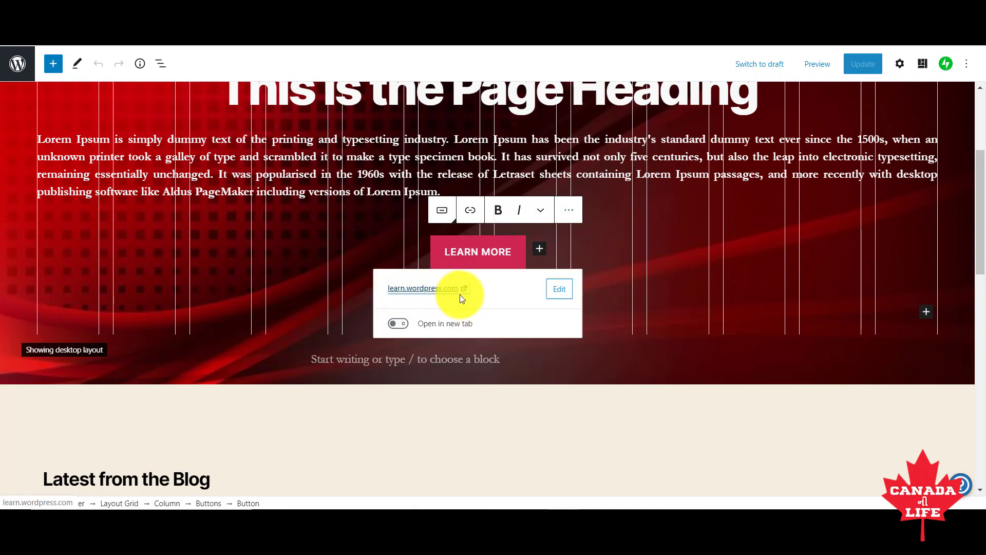
{"action": "left_click", "coordinate": [570, 209]}
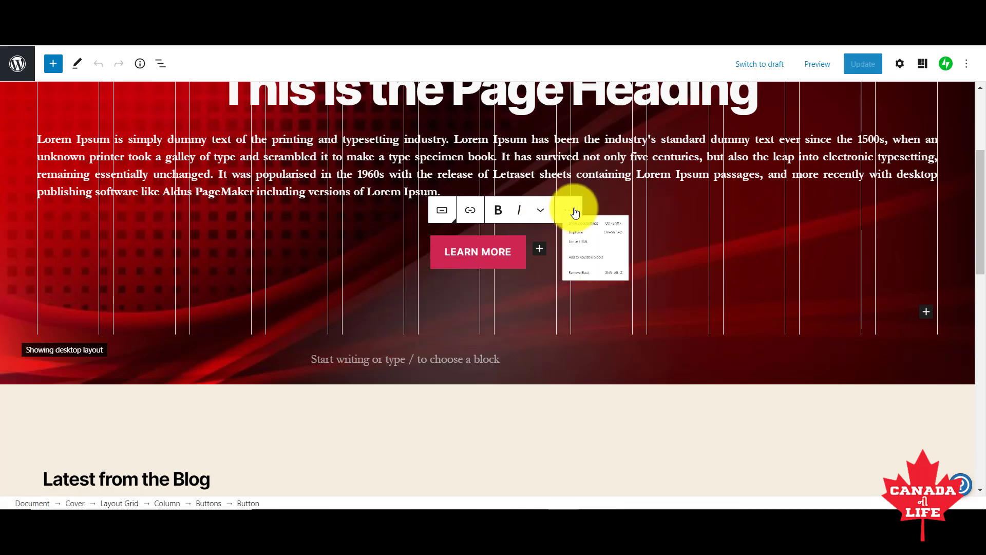
{"action": "left_click", "coordinate": [583, 354]}
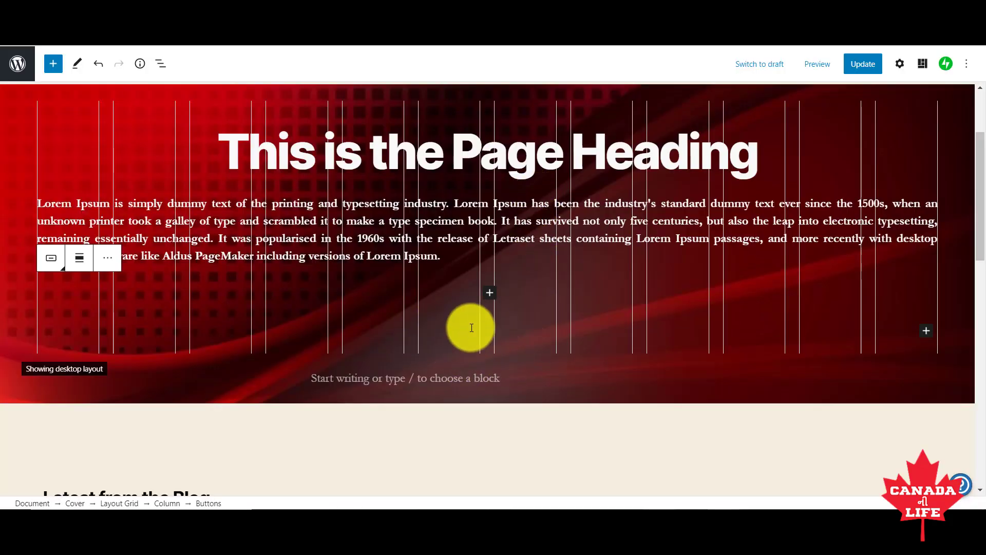
Step: Add an Image block to the cover from the block library
{"action": "left_click", "coordinate": [922, 332]}
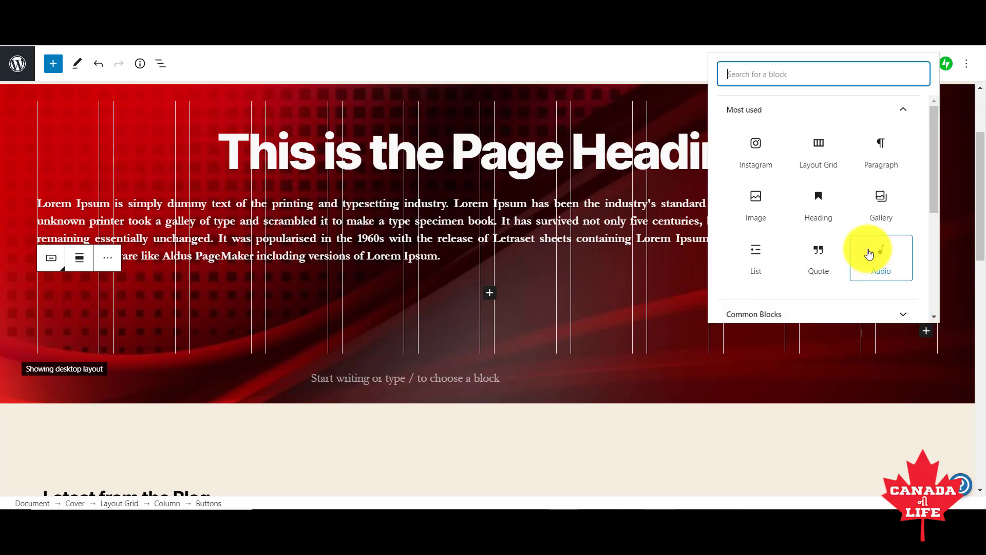
{"action": "scroll", "coordinate": [793, 152], "scroll_direction": "down", "scroll_amount": 1}
{"action": "scroll", "coordinate": [794, 152], "scroll_direction": "down", "scroll_amount": 3}
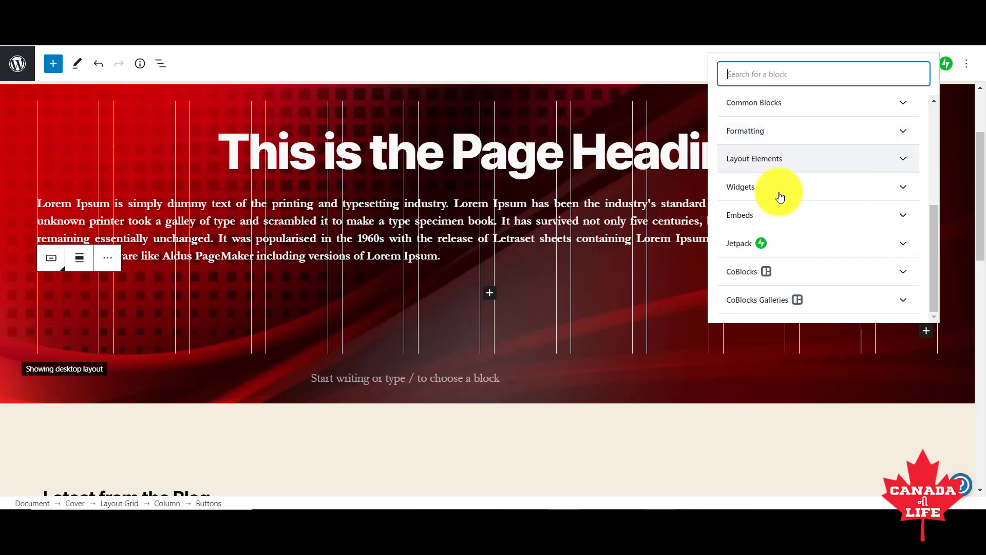
{"action": "left_click", "coordinate": [762, 225]}
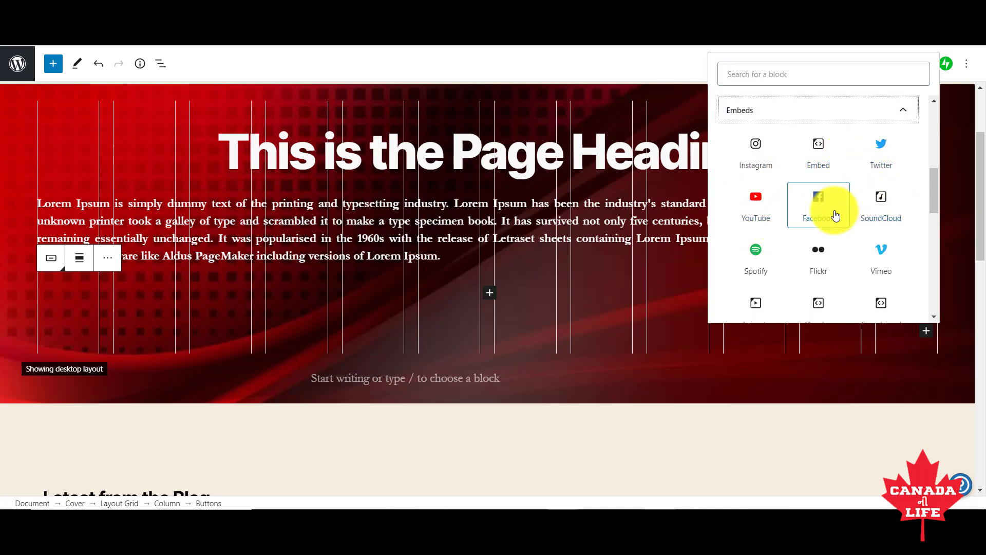
{"action": "scroll", "coordinate": [800, 261], "scroll_direction": "down", "scroll_amount": 1}
{"action": "scroll", "coordinate": [845, 242], "scroll_direction": "down", "scroll_amount": 2}
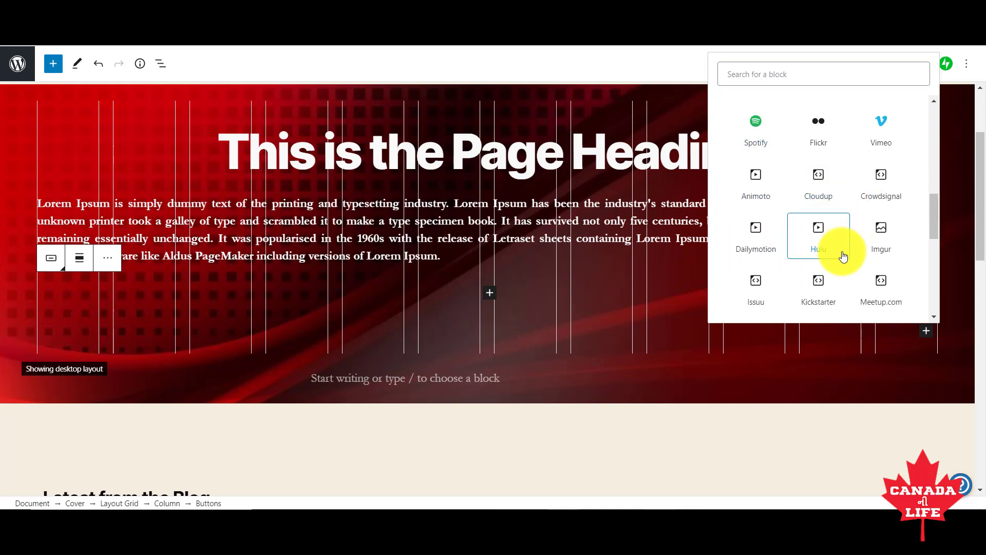
{"action": "scroll", "coordinate": [756, 286], "scroll_direction": "down", "scroll_amount": 3}
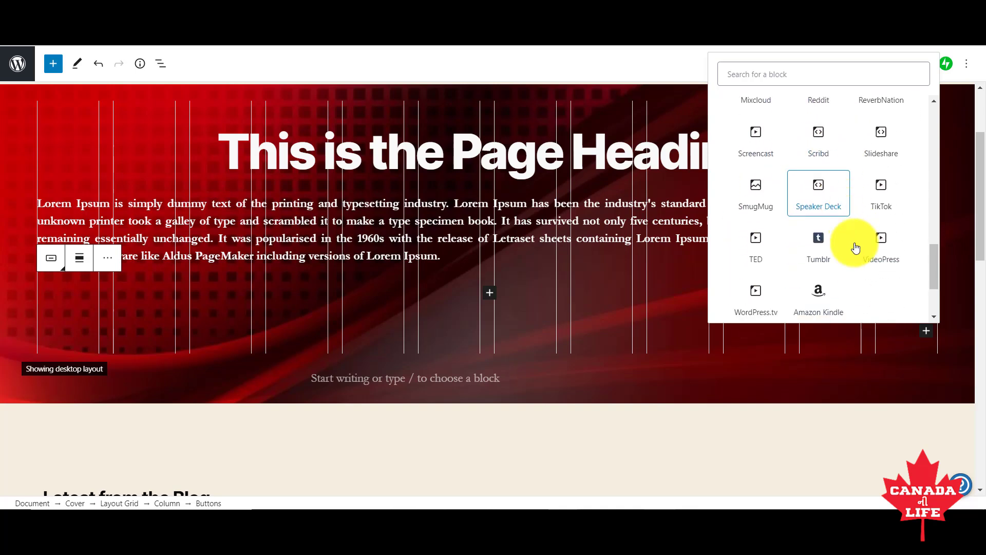
{"action": "scroll", "coordinate": [814, 272], "scroll_direction": "up", "scroll_amount": 10}
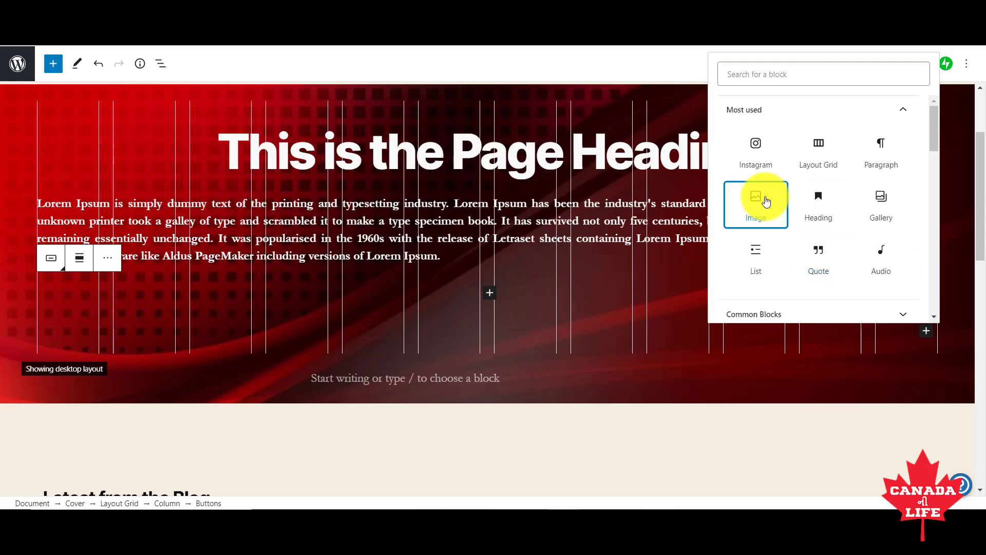
{"action": "left_click", "coordinate": [765, 200]}
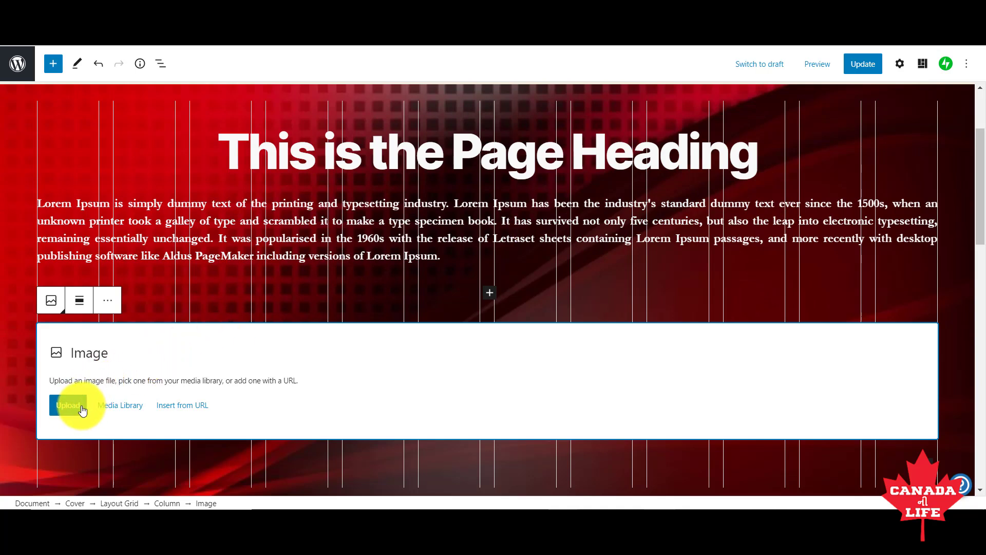
Step: Upload the instagram image from the Canada ni Life folder and insert it into the image block
{"action": "left_click", "coordinate": [104, 408]}
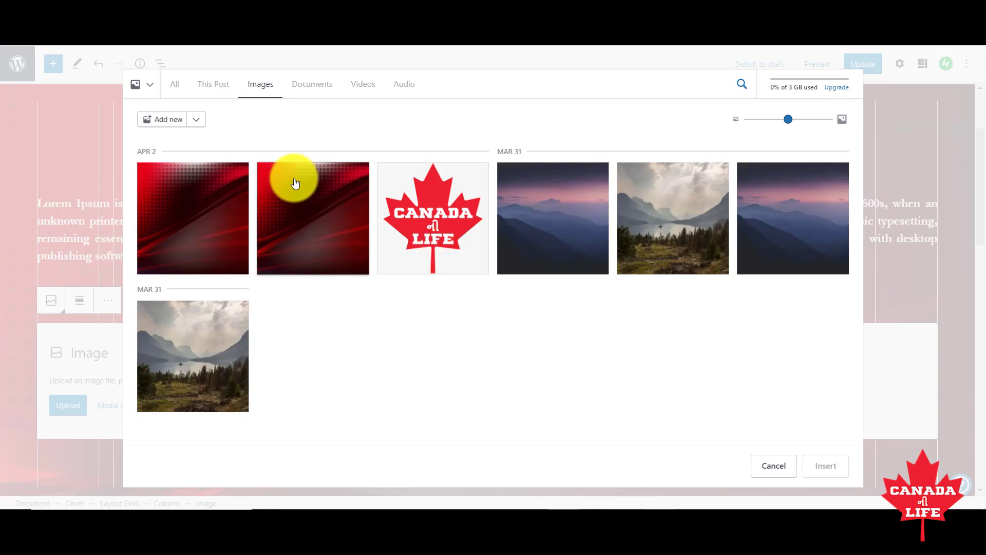
{"action": "left_click", "coordinate": [182, 128]}
{"action": "left_click", "coordinate": [322, 98]}
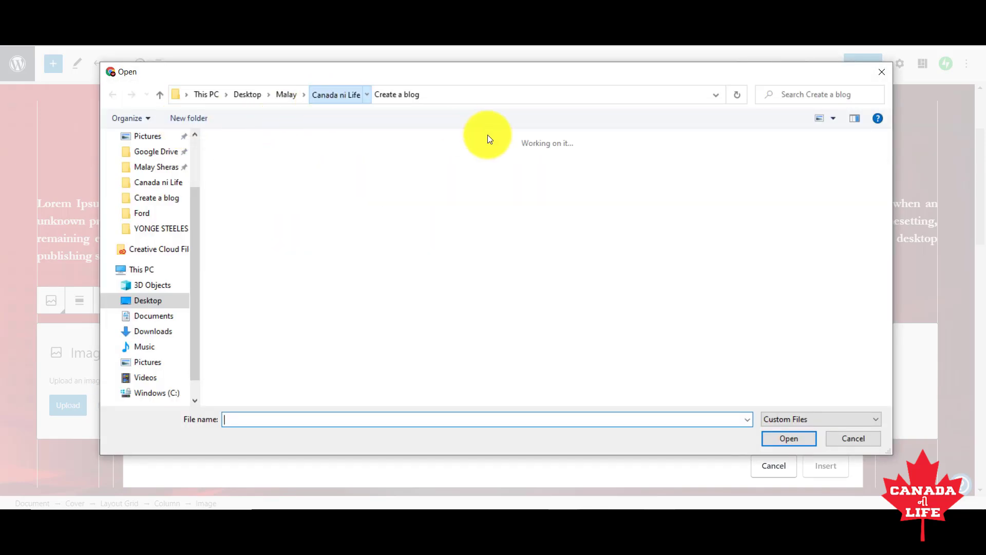
{"action": "scroll", "coordinate": [620, 205], "scroll_direction": "down", "scroll_amount": 10}
{"action": "scroll", "coordinate": [621, 205], "scroll_direction": "up", "scroll_amount": 3}
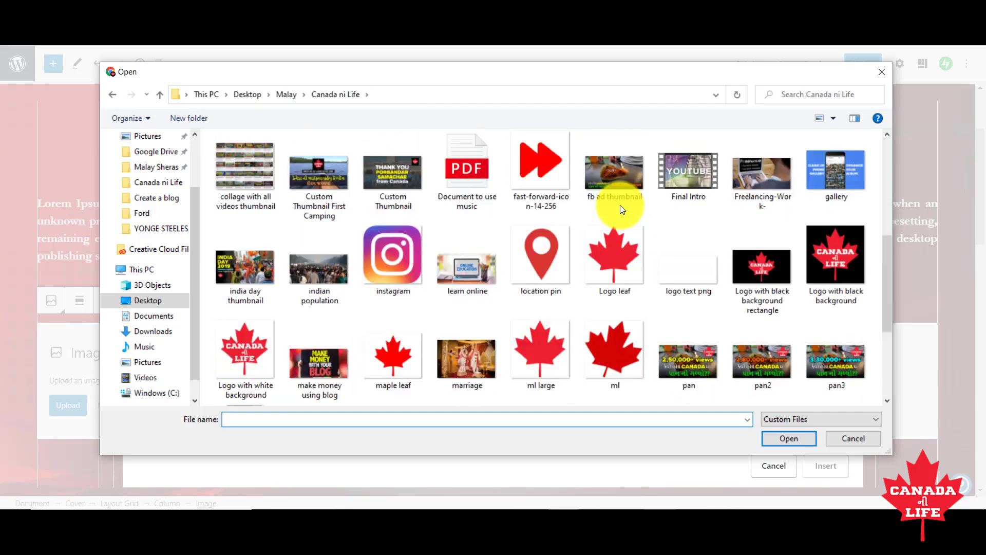
{"action": "left_click", "coordinate": [378, 273]}
{"action": "left_click", "coordinate": [794, 436]}
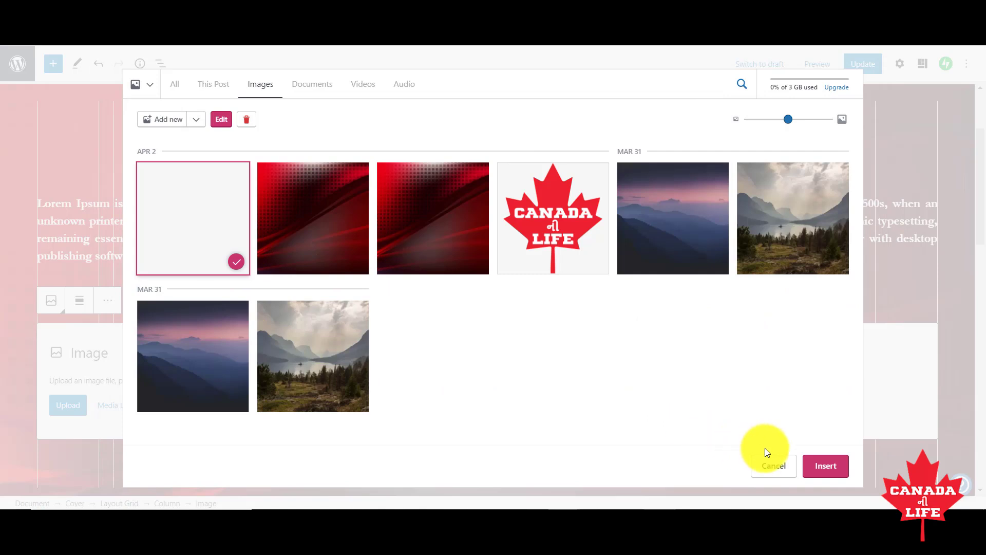
{"action": "left_click", "coordinate": [814, 463]}
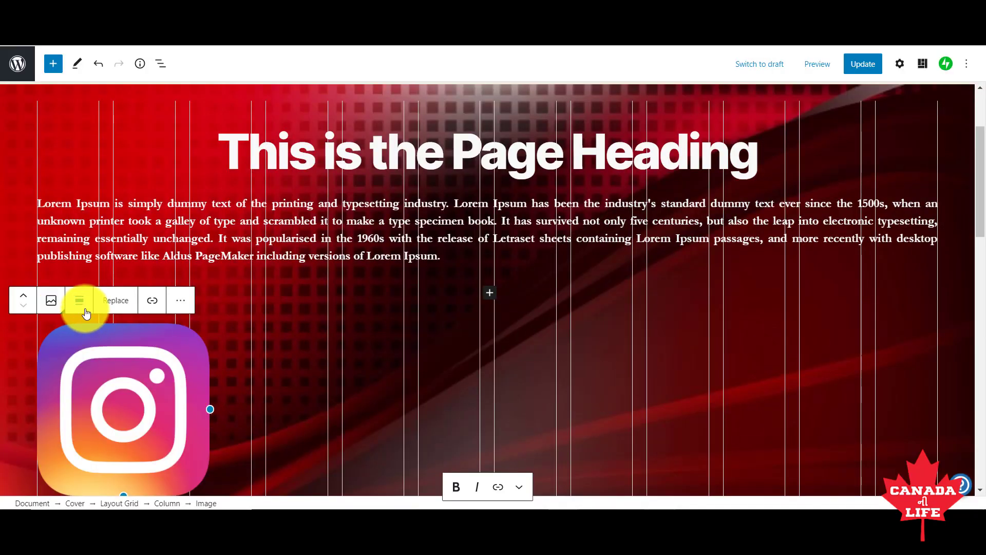
Step: Centre the Instagram image and link it to the pasted Instagram profile URL
{"action": "left_click", "coordinate": [85, 311]}
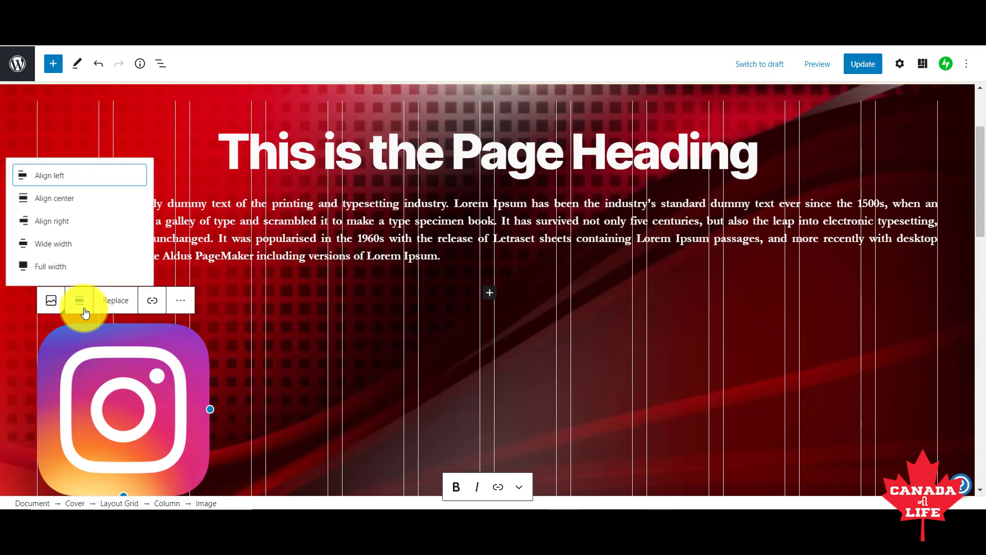
{"action": "left_click", "coordinate": [55, 199]}
{"action": "scroll", "coordinate": [420, 275], "scroll_direction": "up", "scroll_amount": 4}
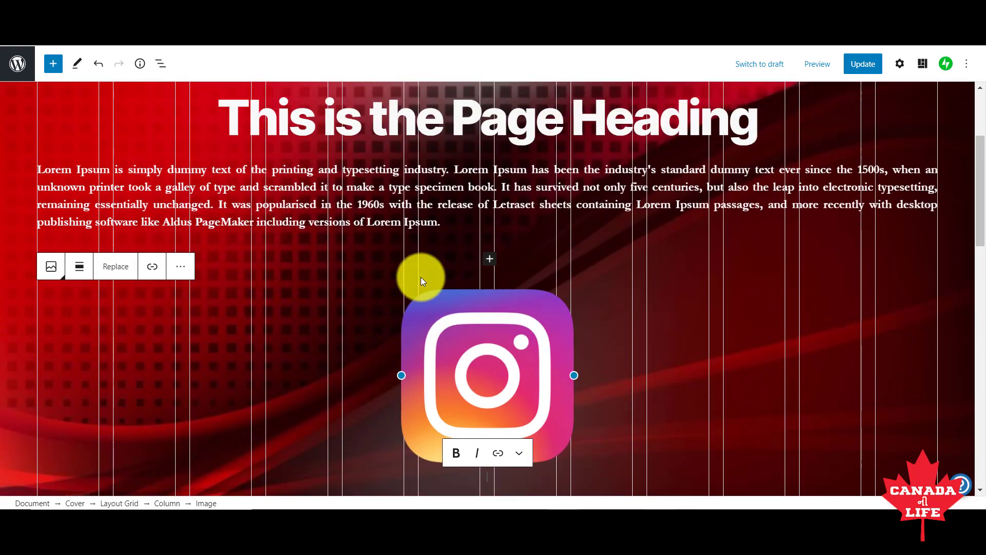
{"action": "scroll", "coordinate": [421, 277], "scroll_direction": "down", "scroll_amount": 1}
{"action": "left_click", "coordinate": [151, 206]}
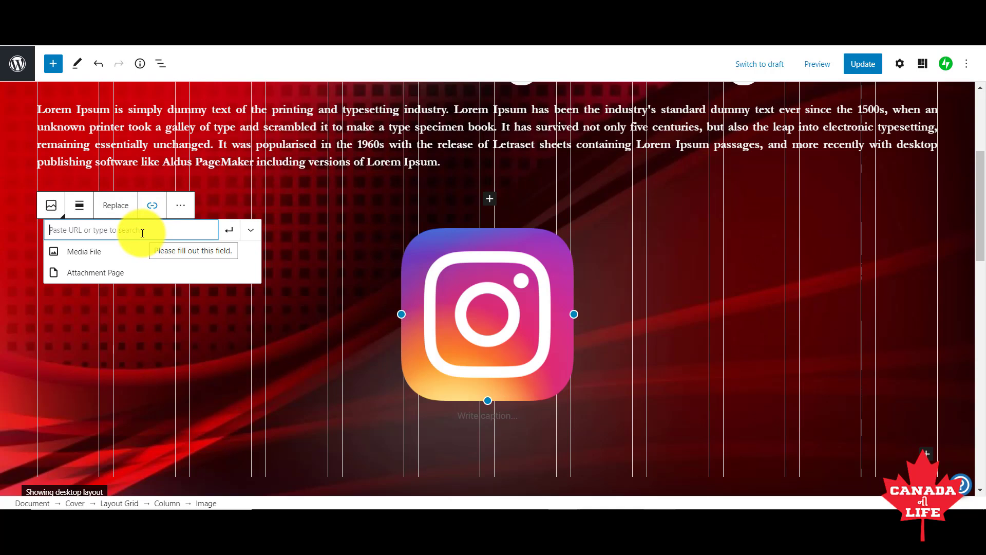
{"action": "right_click", "coordinate": [142, 233]}
{"action": "left_click", "coordinate": [172, 329]}
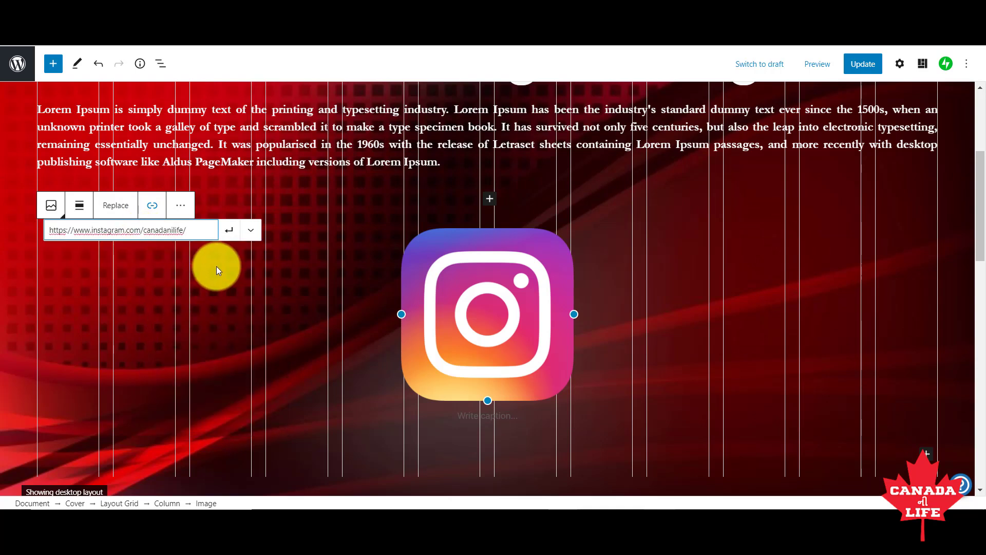
{"action": "left_click", "coordinate": [226, 233]}
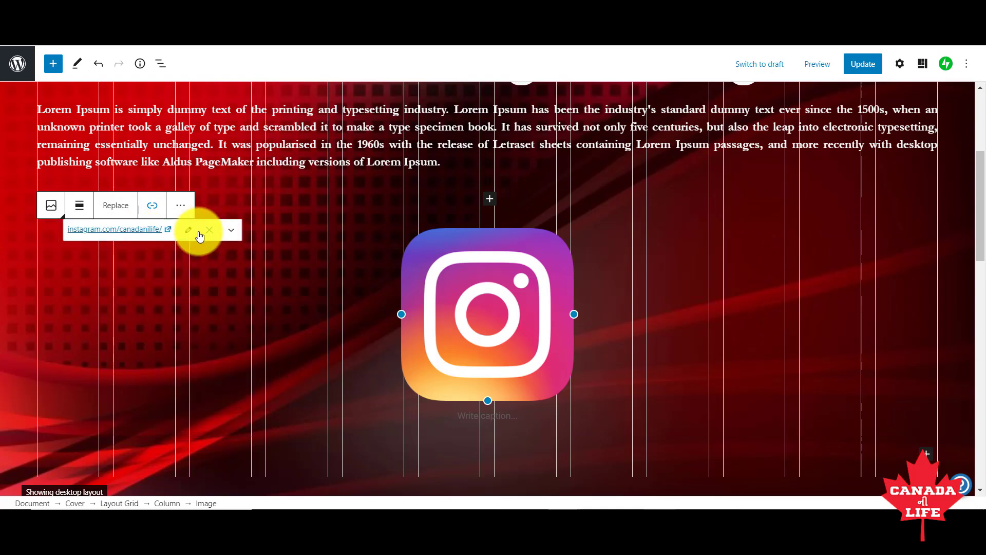
{"action": "left_click", "coordinate": [188, 230]}
{"action": "left_click", "coordinate": [228, 230]}
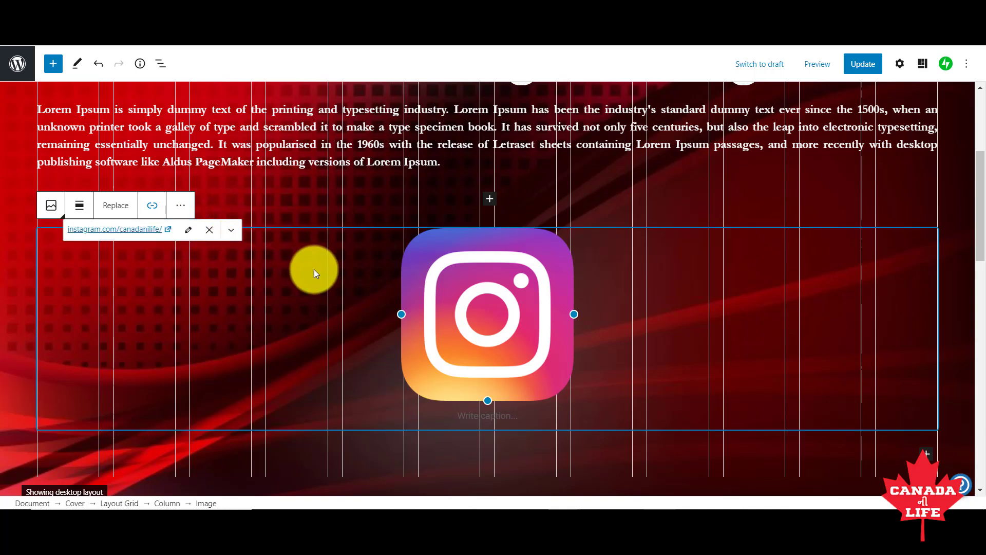
Step: Update the page, preview it, and test the Instagram image link
{"action": "left_click", "coordinate": [863, 64]}
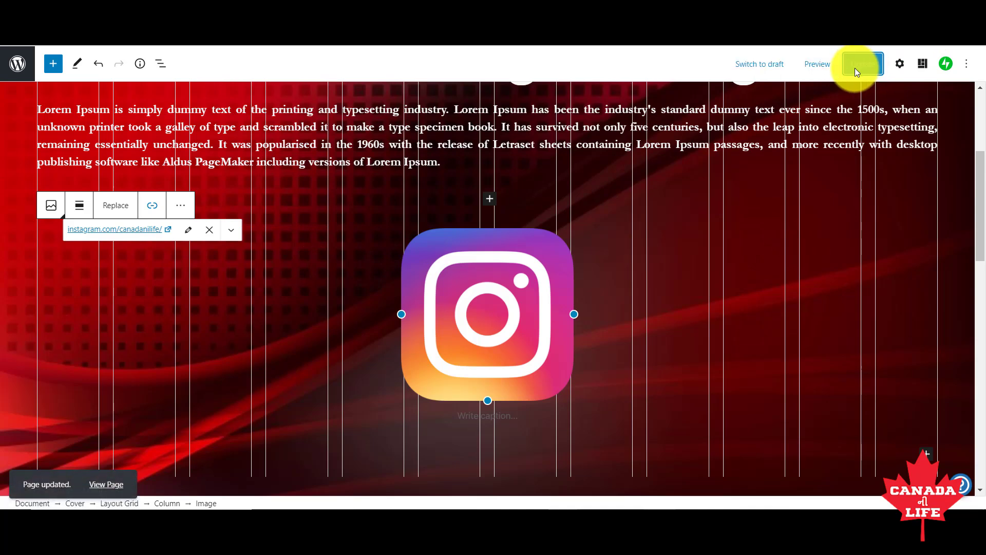
{"action": "left_click", "coordinate": [821, 66]}
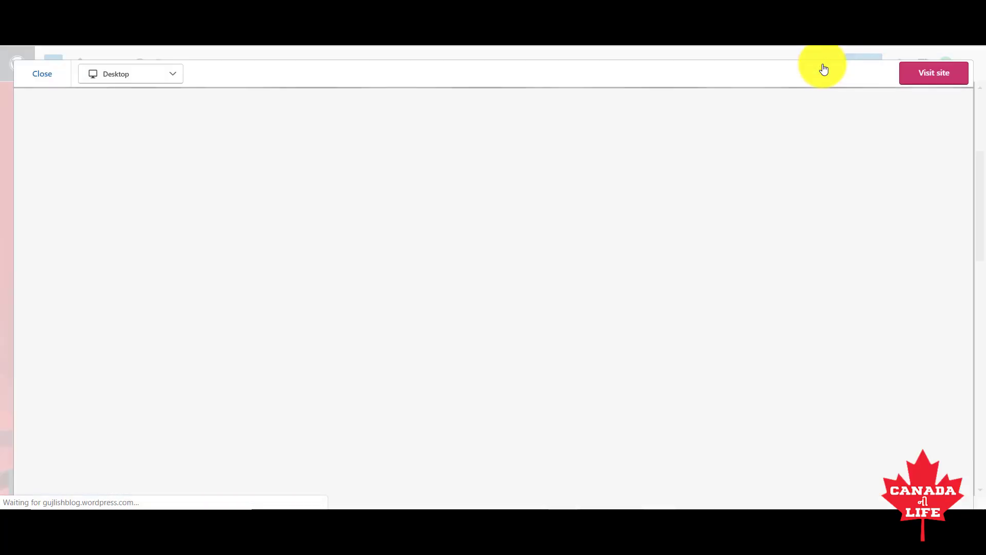
{"action": "scroll", "coordinate": [683, 165], "scroll_direction": "down", "scroll_amount": 5}
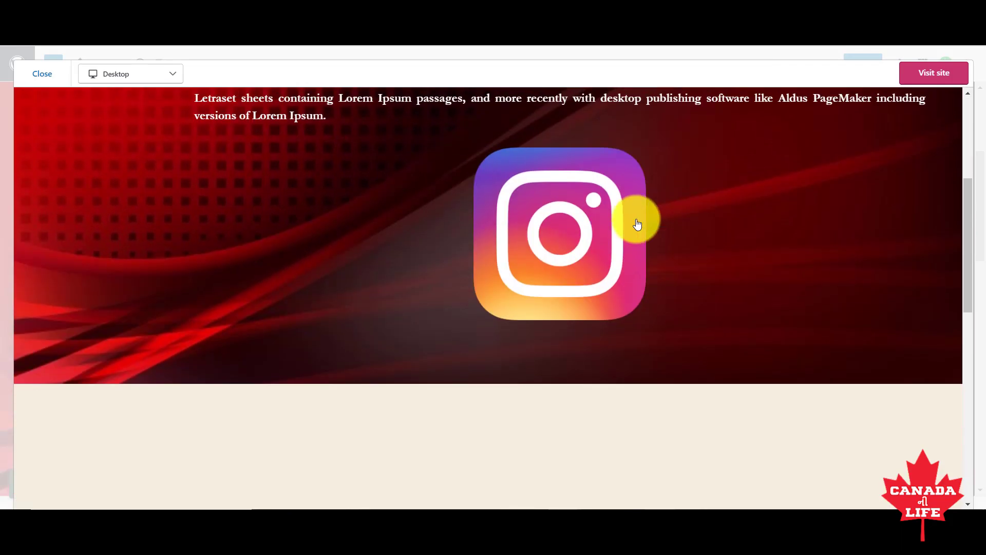
{"action": "left_click", "coordinate": [579, 227]}
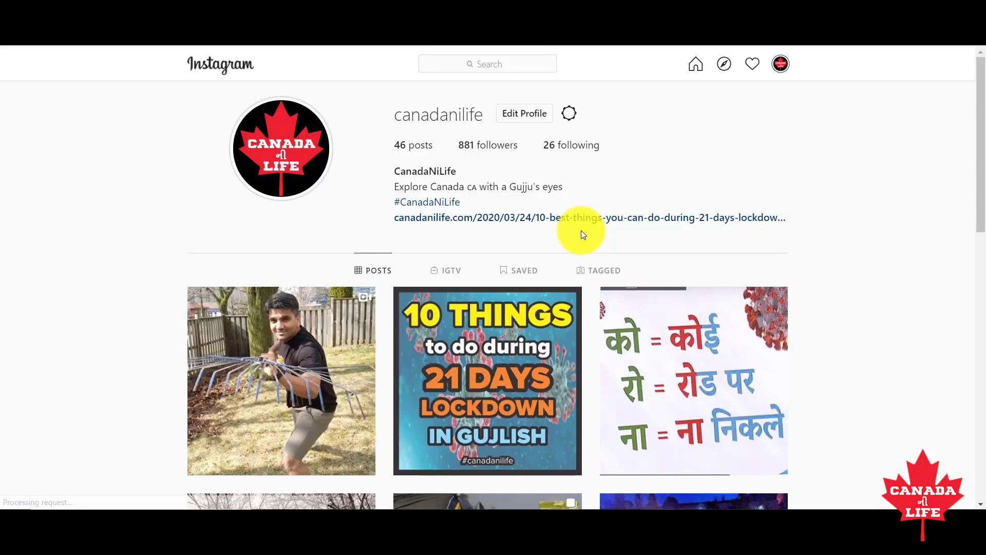
Step: Scroll through the blog's Instagram profile to confirm the image link reached it
{"action": "scroll", "coordinate": [583, 233], "scroll_direction": "down", "scroll_amount": 5}
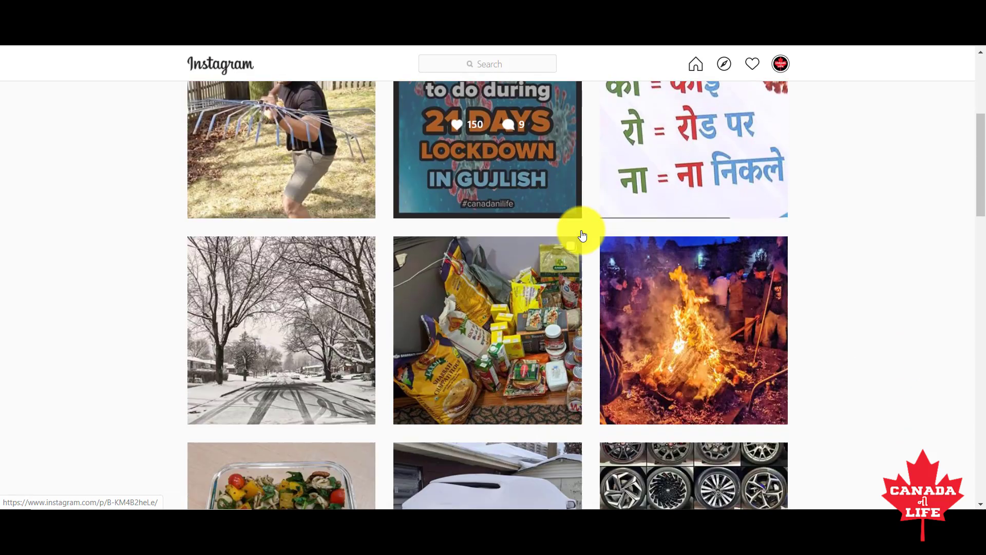
{"action": "scroll", "coordinate": [581, 230], "scroll_direction": "down", "scroll_amount": 1}
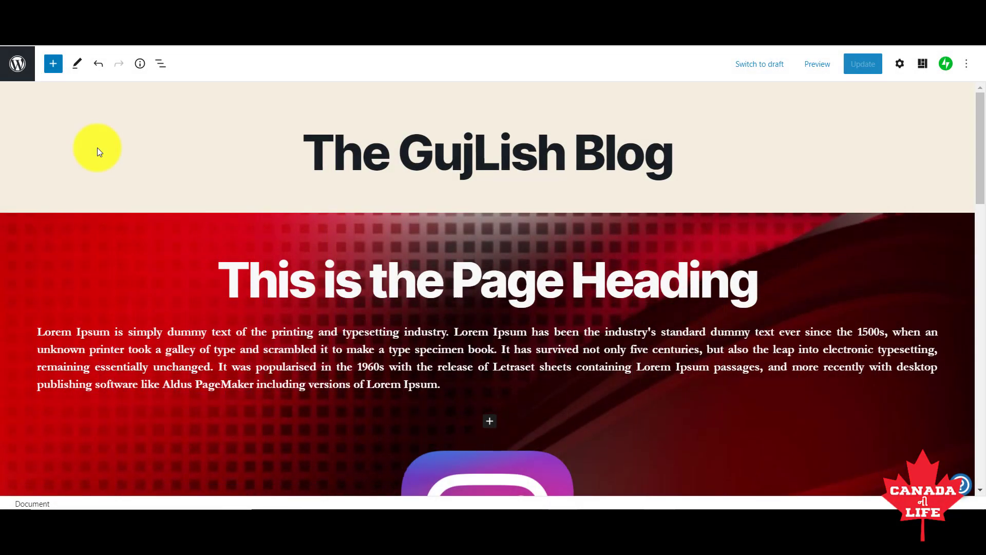
Step: Go from the editor to the site's Pages list and open the About page
{"action": "left_click", "coordinate": [18, 65]}
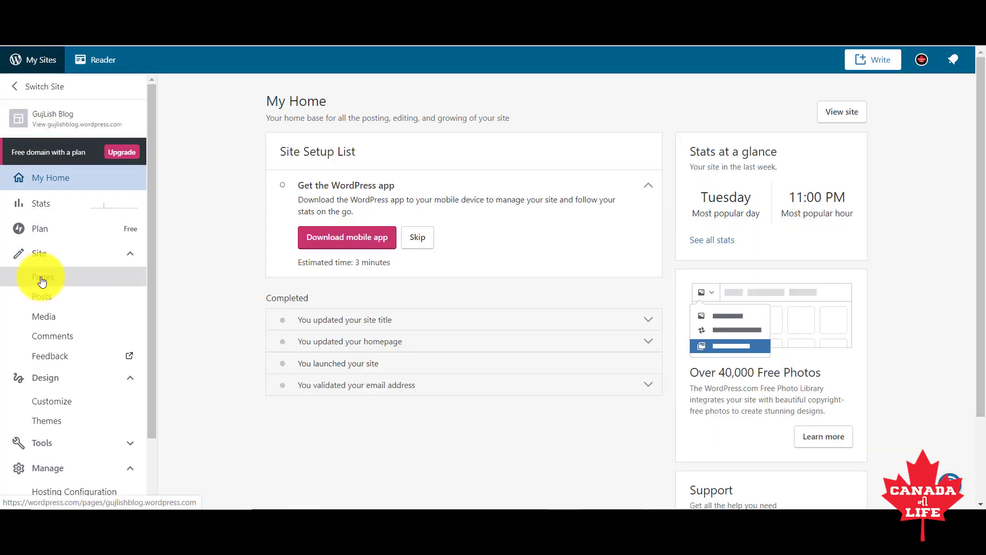
{"action": "left_click", "coordinate": [43, 280]}
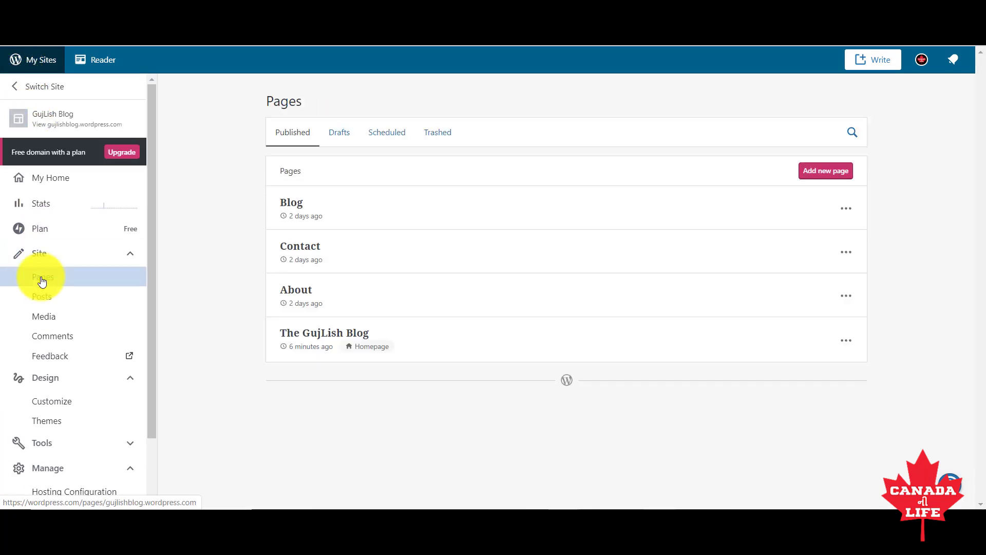
{"action": "left_click", "coordinate": [290, 291]}
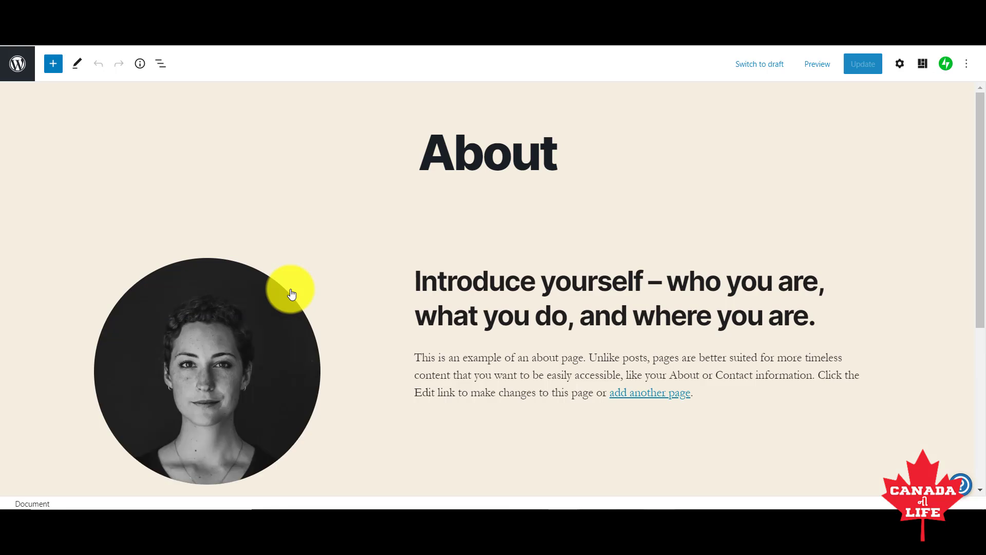
Step: Replace the About page portrait with the red Canada maple-leaf image from the media library
{"action": "left_click", "coordinate": [230, 351]}
{"action": "left_click", "coordinate": [173, 233]}
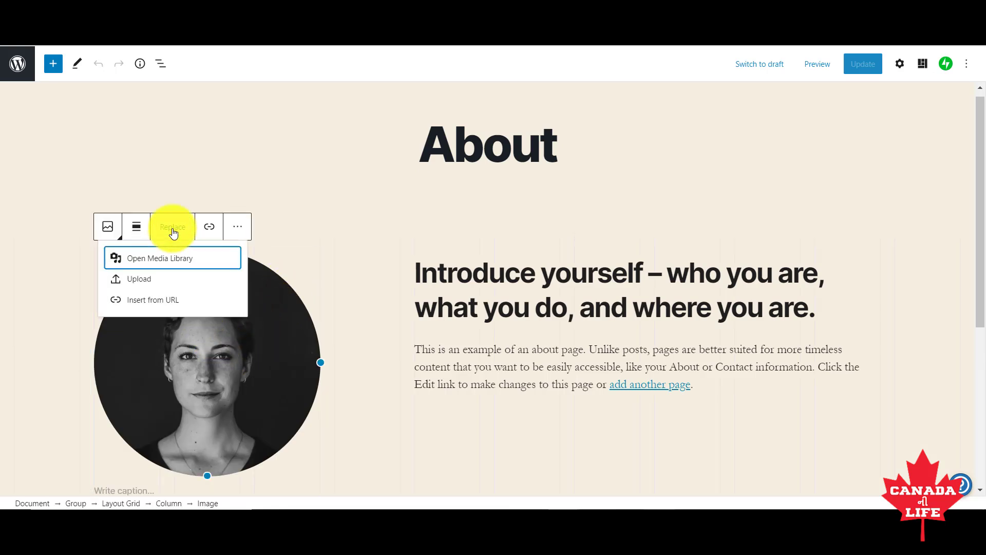
{"action": "left_click", "coordinate": [142, 267]}
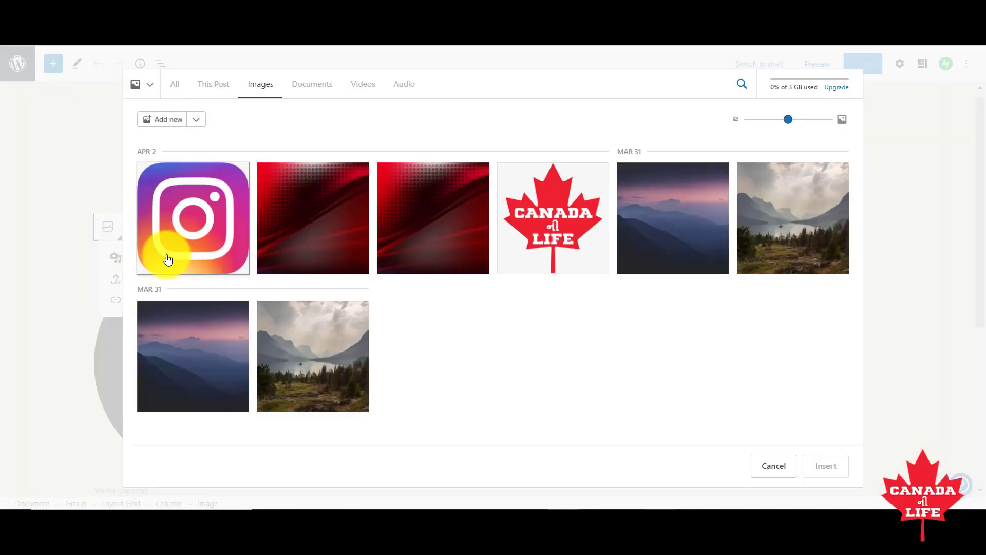
{"action": "left_click", "coordinate": [512, 205]}
{"action": "left_click", "coordinate": [817, 464]}
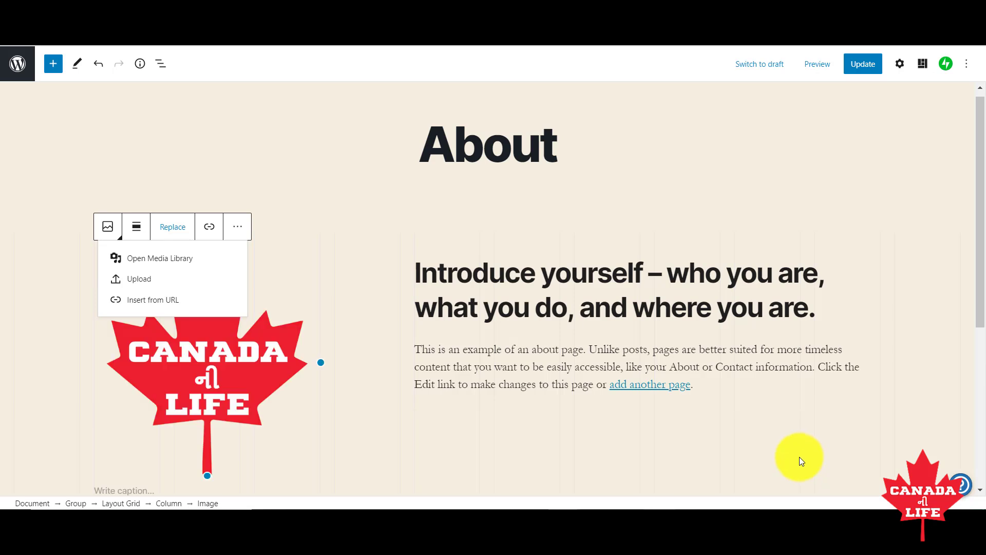
Step: Change the About page heading to 'What is GujLish?'
{"action": "triple_click", "coordinate": [504, 272]}
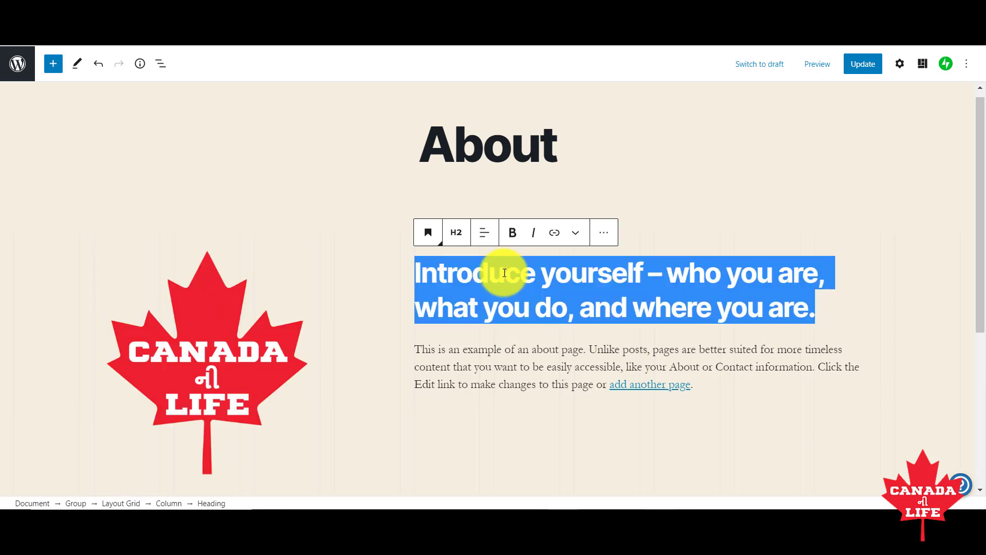
{"action": "type", "text": "wHA"}
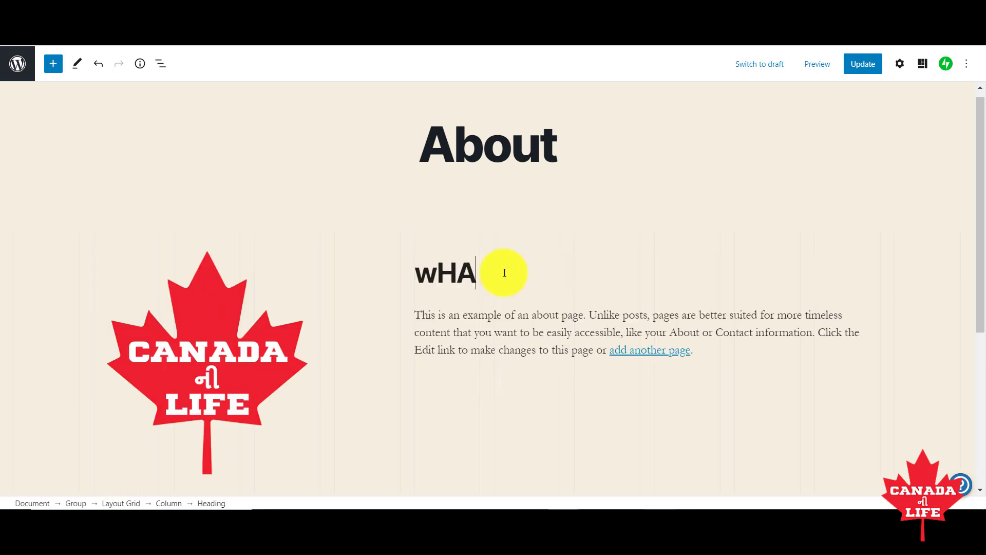
{"action": "key", "text": "BackSpace"}
{"action": "key", "text": "BackSpace"}
{"action": "key", "text": "BackSpace"}
{"action": "type", "text": "What is G"}
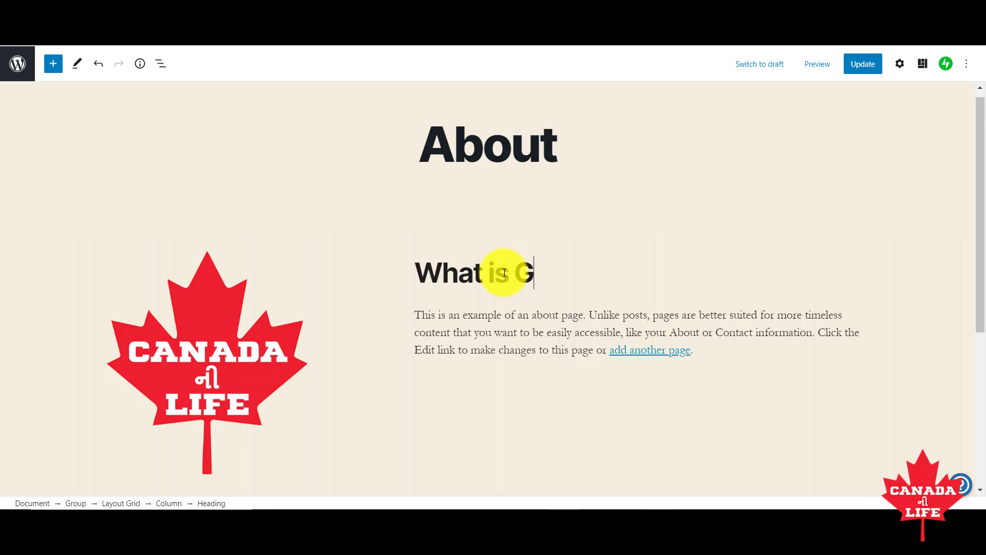
{"action": "type", "text": "ujLish"}
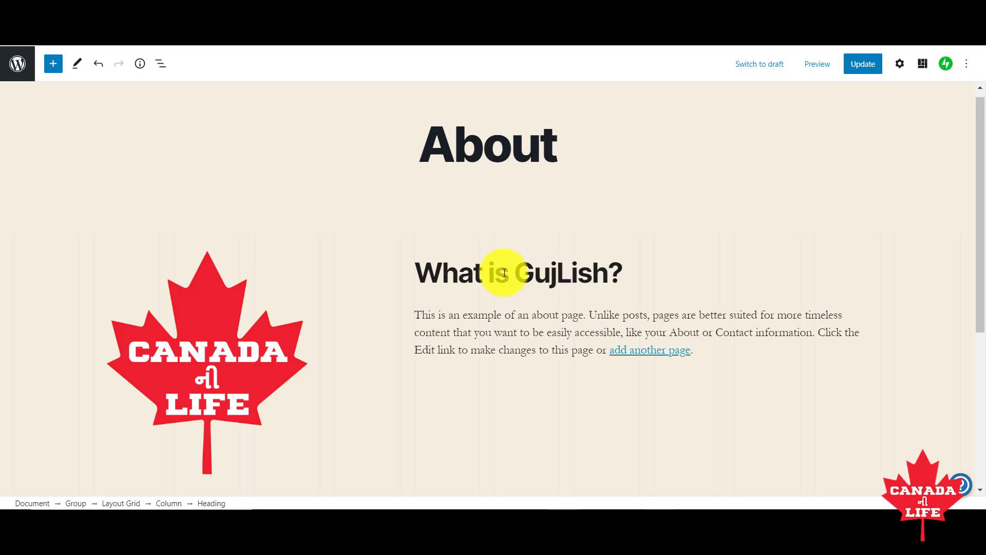
{"action": "type", "text": "?"}
Step: Replace the sample paragraph with 'GujLish means Gujarati + English.' and start a new line below it
{"action": "triple_click", "coordinate": [487, 315]}
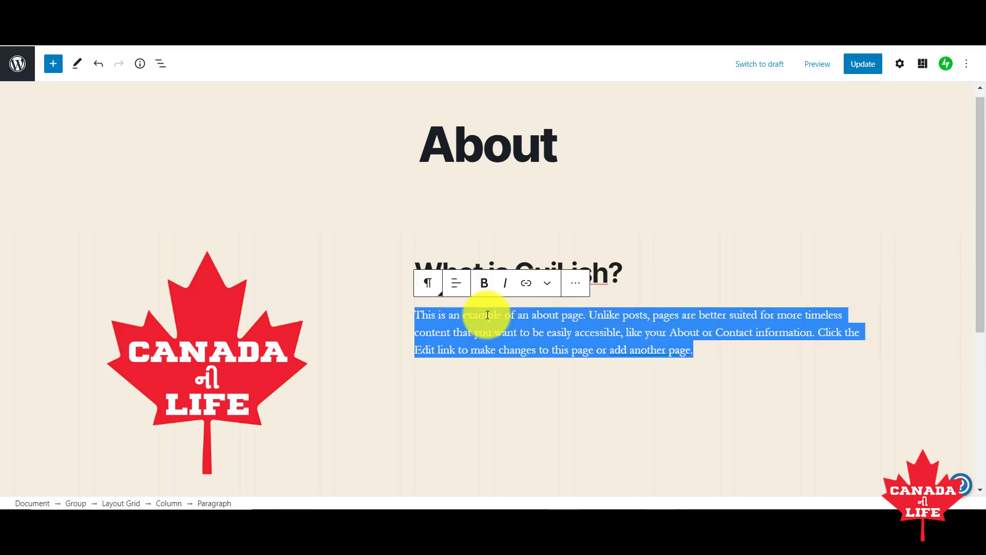
{"action": "type", "text": "G"}
{"action": "scroll", "coordinate": [488, 315], "scroll_direction": "down", "scroll_amount": 1}
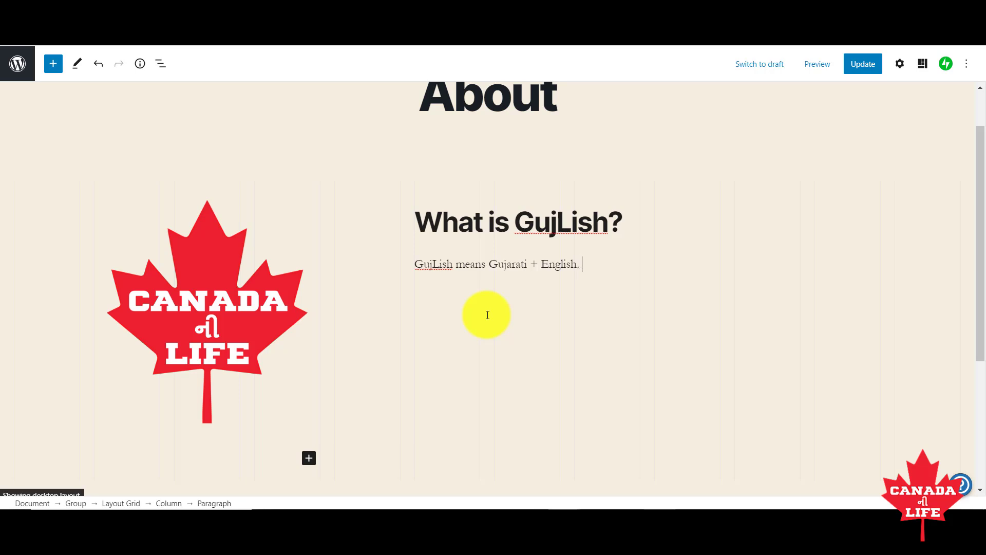
{"action": "key", "text": "Return"}
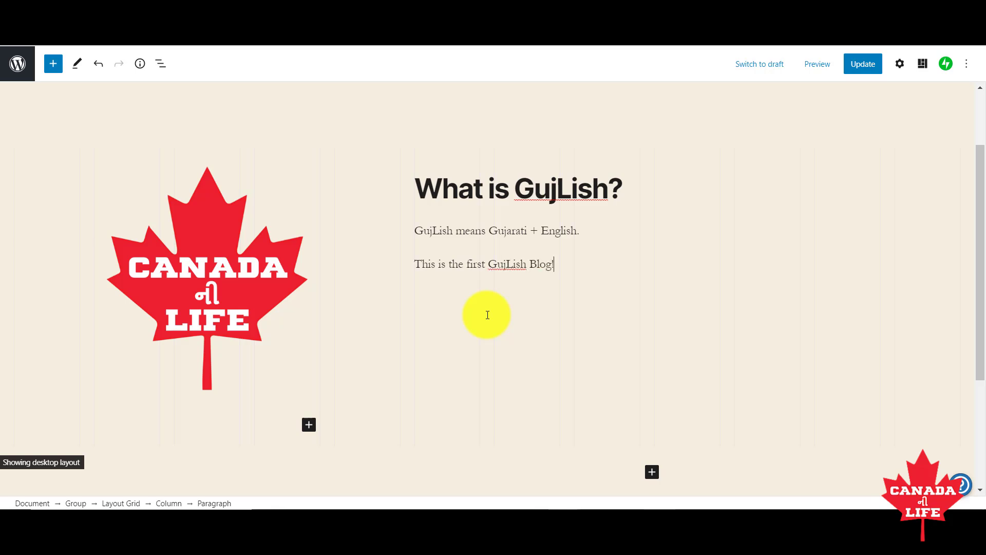
Step: Update the About page, preview the home and About pages, then return to the Pages list
{"action": "left_click", "coordinate": [860, 75]}
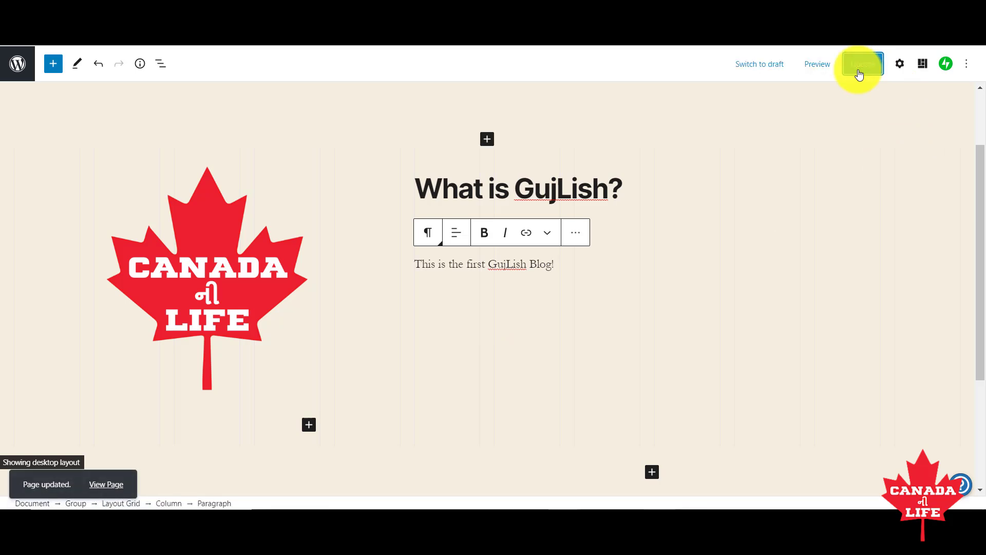
{"action": "left_click", "coordinate": [822, 69]}
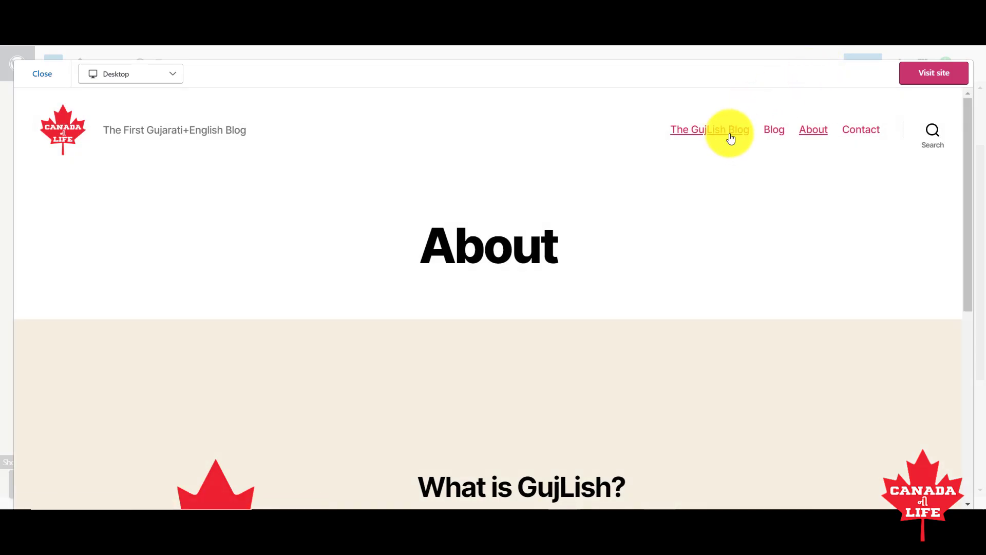
{"action": "left_click", "coordinate": [731, 138]}
{"action": "left_click", "coordinate": [794, 133]}
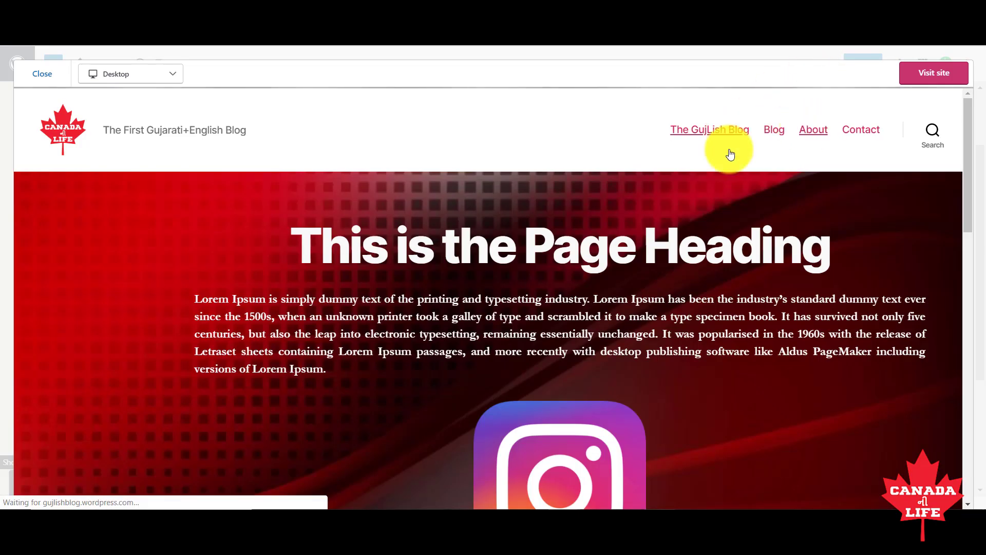
{"action": "scroll", "coordinate": [532, 203], "scroll_direction": "down", "scroll_amount": 6}
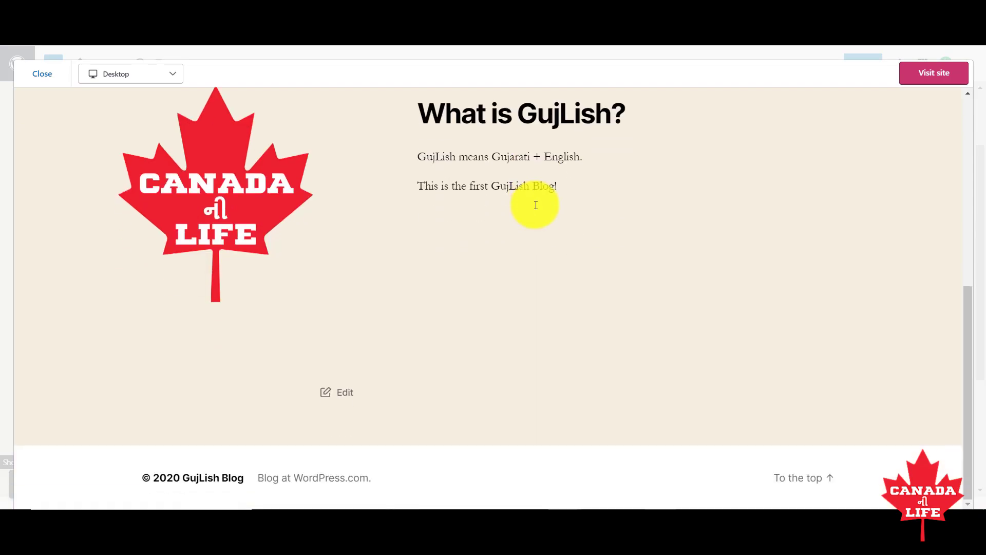
{"action": "scroll", "coordinate": [543, 212], "scroll_direction": "up", "scroll_amount": 6}
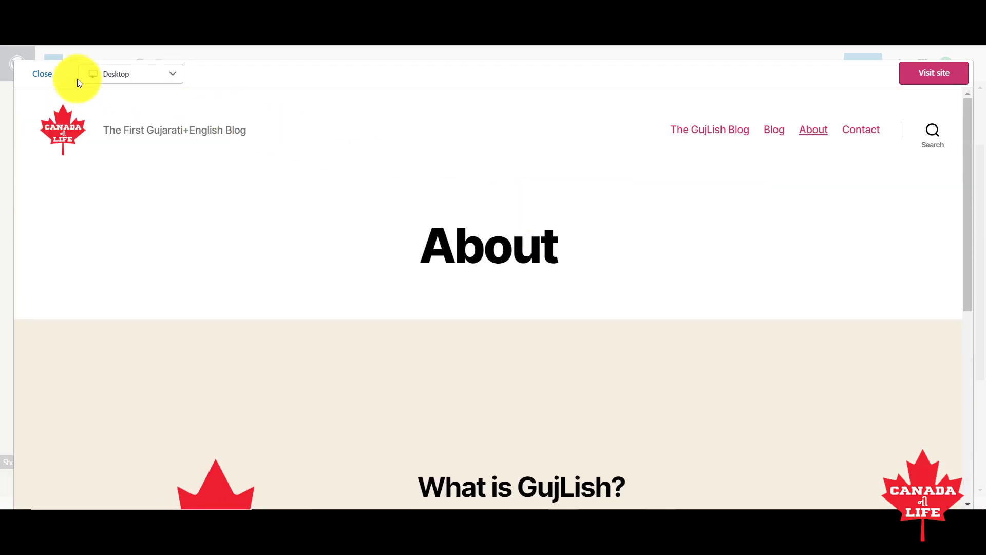
{"action": "left_click", "coordinate": [41, 75]}
{"action": "left_click", "coordinate": [20, 64]}
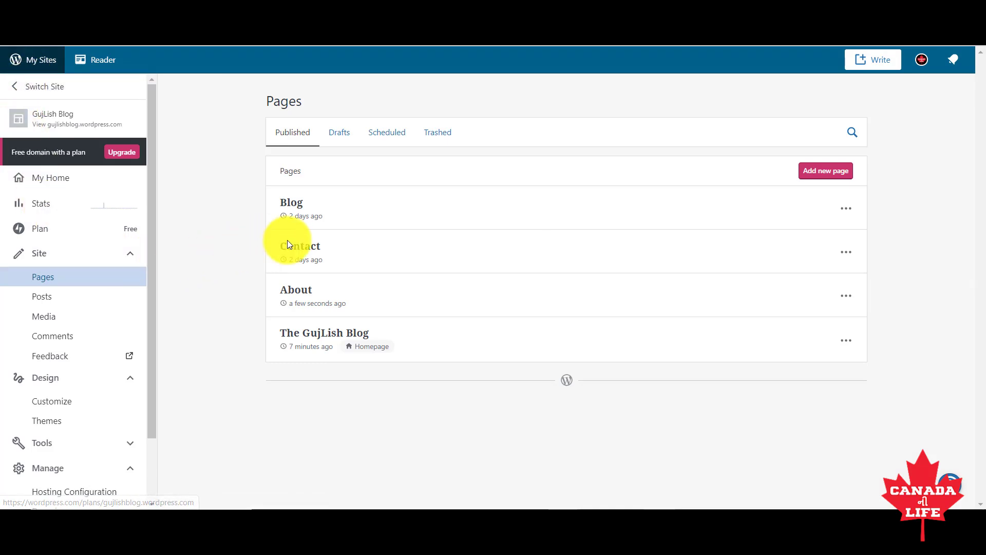
Step: Open the Contact page and set its address to Toronto, Canada, linked to Google Maps
{"action": "left_click", "coordinate": [306, 246]}
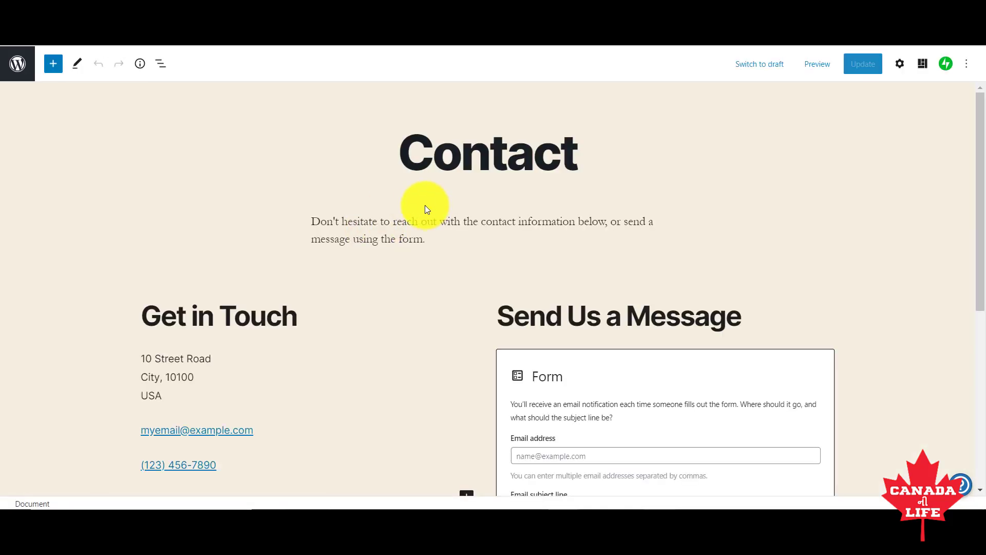
{"action": "scroll", "coordinate": [322, 237], "scroll_direction": "down", "scroll_amount": 1}
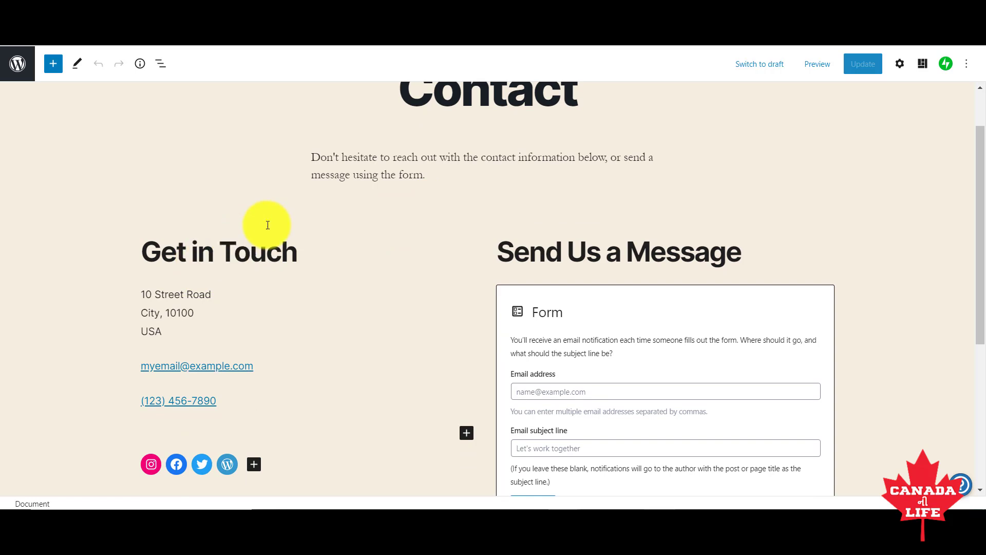
{"action": "scroll", "coordinate": [266, 222], "scroll_direction": "down", "scroll_amount": 2}
{"action": "left_click", "coordinate": [142, 170]}
{"action": "key", "text": "Down"}
{"action": "key", "text": "Down"}
{"action": "key", "text": "Down"}
{"action": "type", "text": "Toronto"}
{"action": "key", "text": "Delete"}
{"action": "key", "text": "Delete"}
{"action": "key", "text": "Delete"}
{"action": "key", "text": "Delete"}
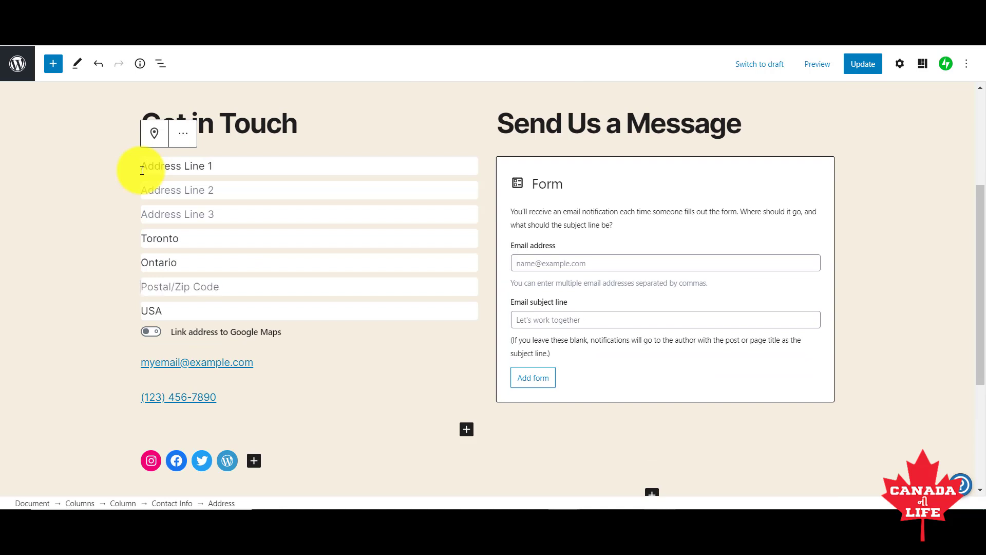
{"action": "type", "text": "M"}
{"action": "key", "text": "Tab"}
{"action": "type", "text": "Canada"}
{"action": "left_click", "coordinate": [150, 331]}
Step: Replace the sample e-mail with the blog's contact e-mail address and update the page
{"action": "left_click", "coordinate": [216, 349]}
{"action": "left_click_drag", "start_coordinate": [280, 241], "coordinate": [131, 240]}
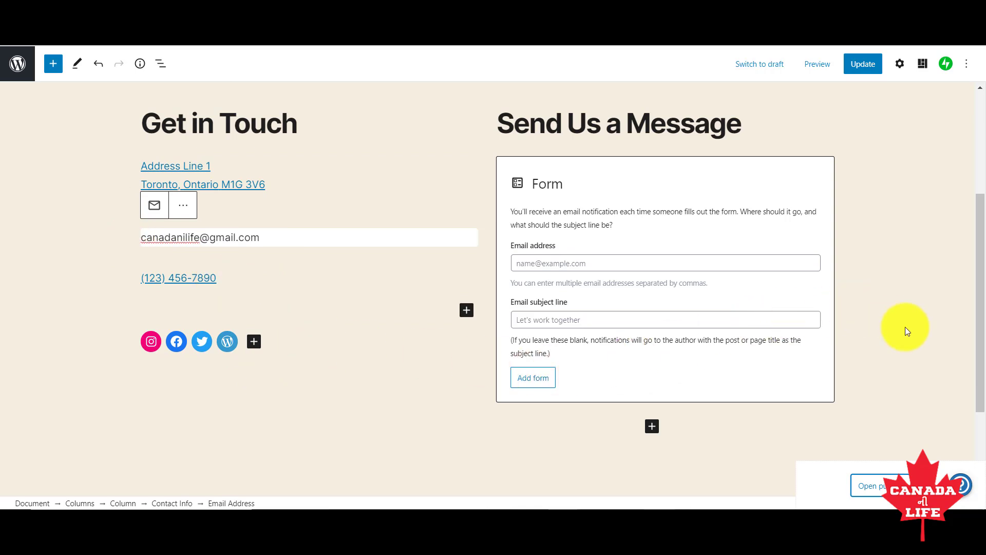
{"action": "scroll", "coordinate": [905, 326], "scroll_direction": "up", "scroll_amount": 4}
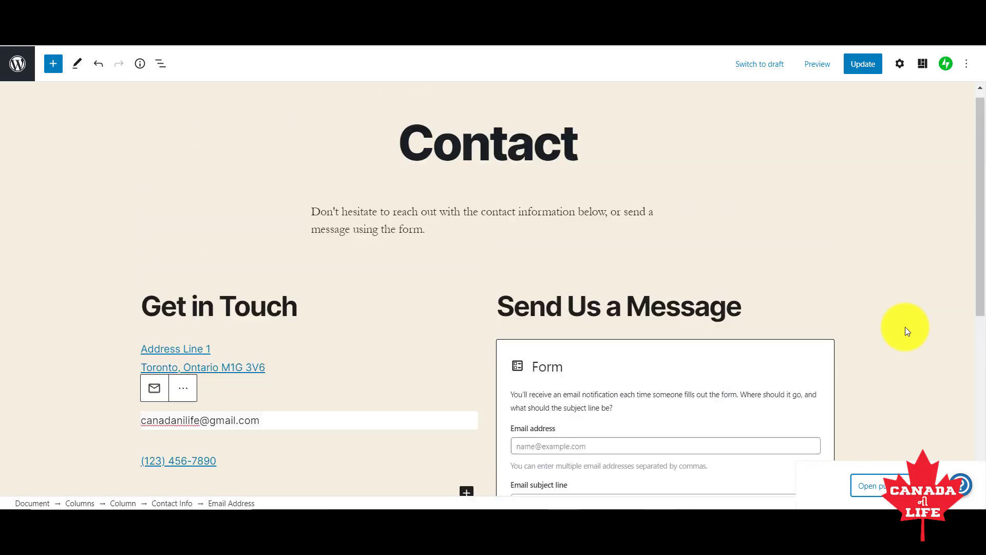
{"action": "left_click", "coordinate": [865, 71]}
{"action": "left_click", "coordinate": [821, 65]}
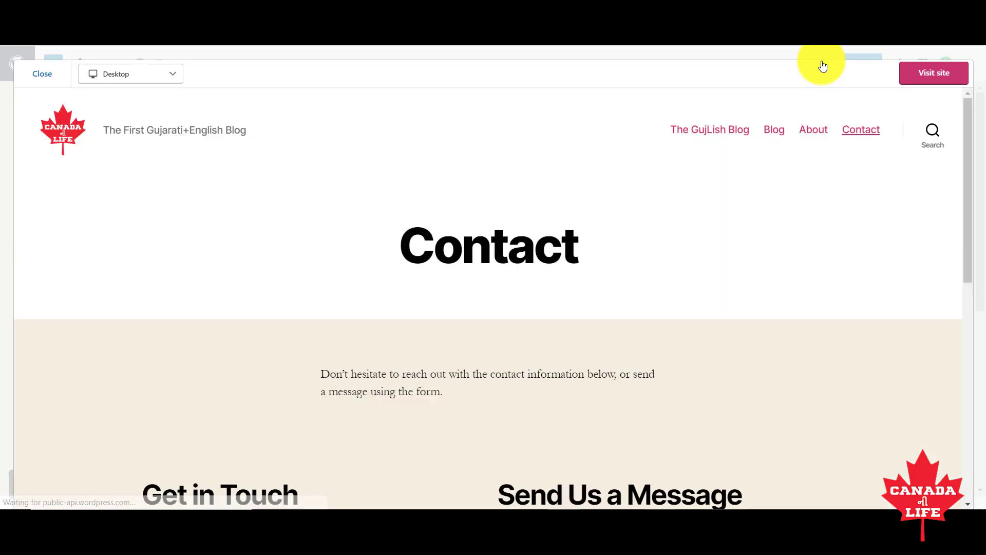
{"action": "scroll", "coordinate": [719, 203], "scroll_direction": "down", "scroll_amount": 5}
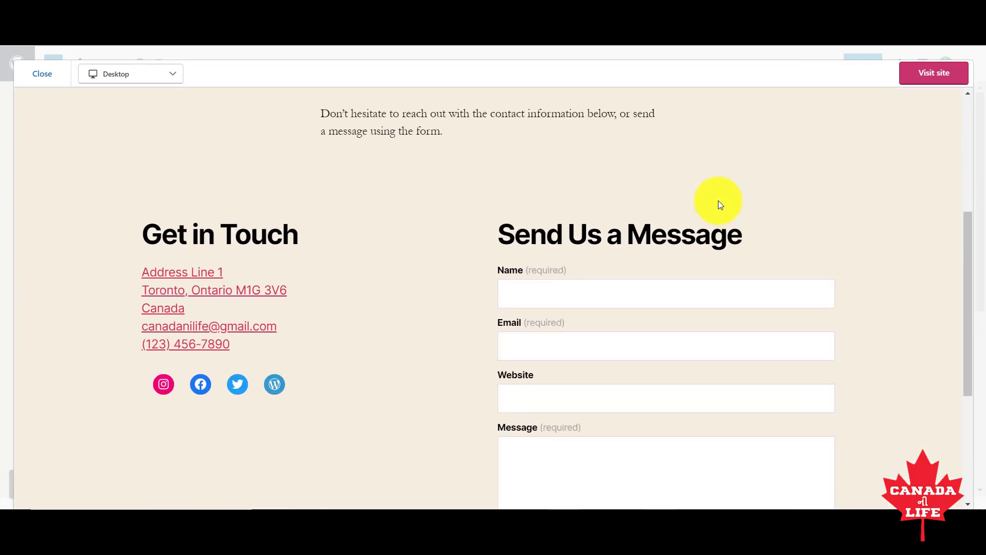
{"action": "scroll", "coordinate": [720, 202], "scroll_direction": "down", "scroll_amount": 3}
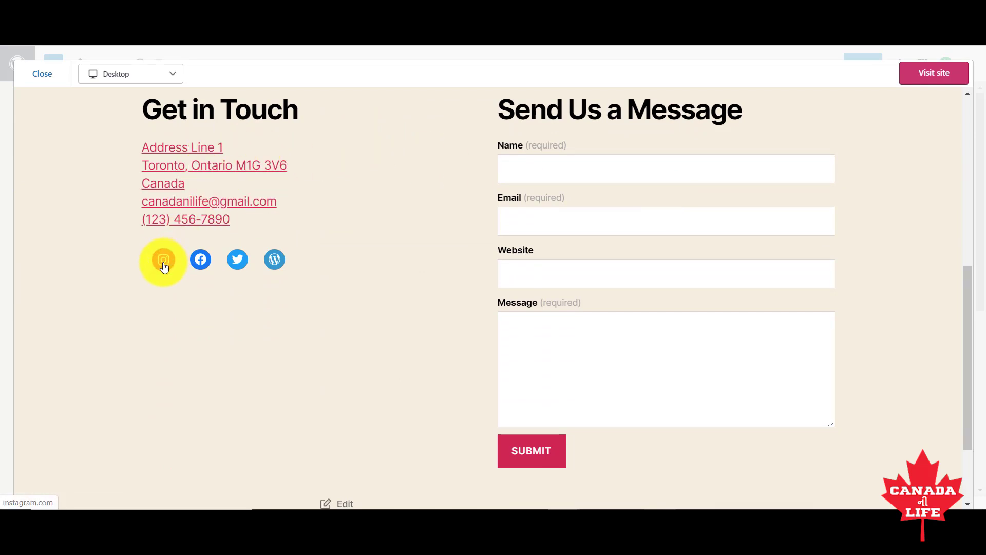
{"action": "left_click", "coordinate": [42, 73]}
{"action": "scroll", "coordinate": [136, 193], "scroll_direction": "down", "scroll_amount": 5}
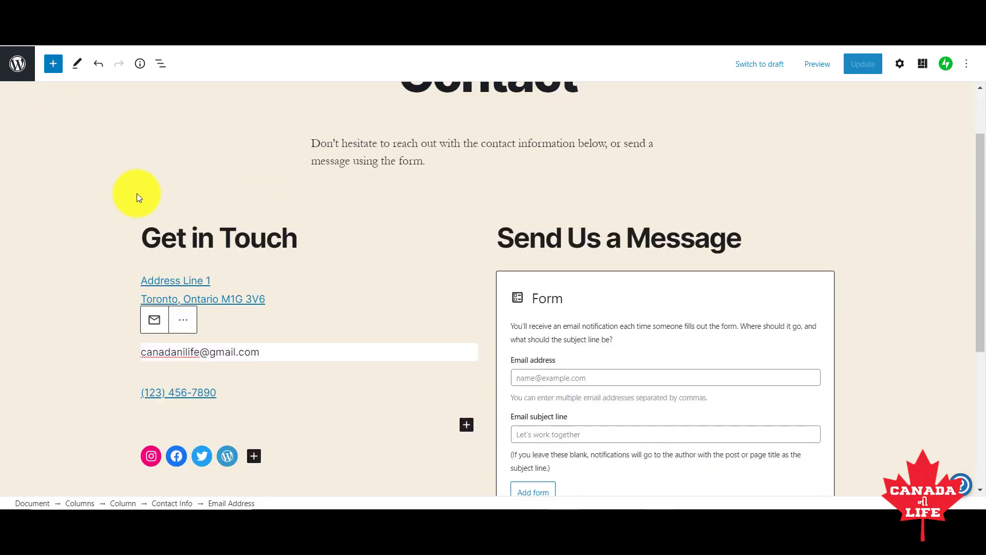
Step: Paste the Instagram profile link into the Instagram icon and edit the Facebook icon's link
{"action": "left_click", "coordinate": [156, 278]}
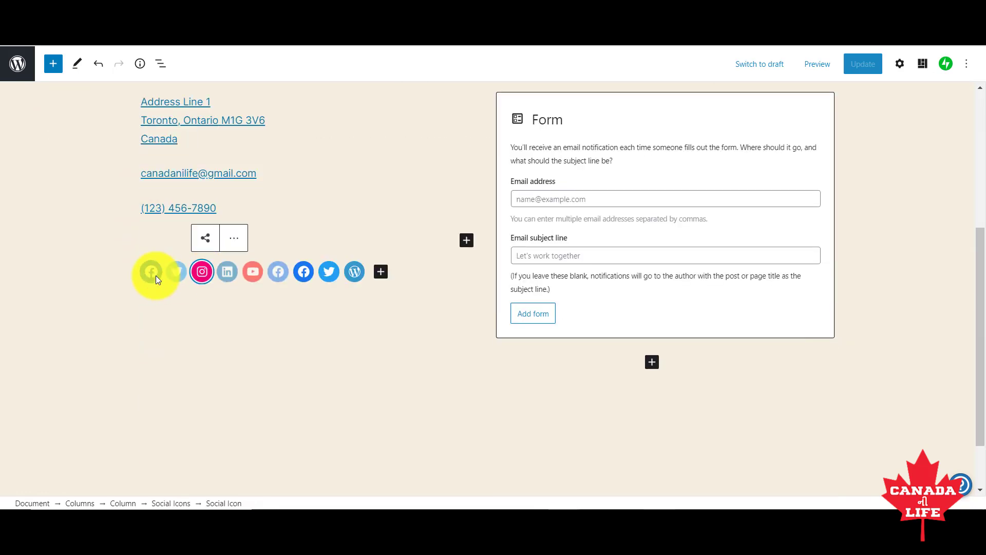
{"action": "left_click", "coordinate": [201, 272]}
{"action": "double_click", "coordinate": [193, 283]}
{"action": "key", "text": "ctrl+v"}
{"action": "key", "text": "Return"}
{"action": "left_click", "coordinate": [151, 271]}
{"action": "type", "text": "facebo"}
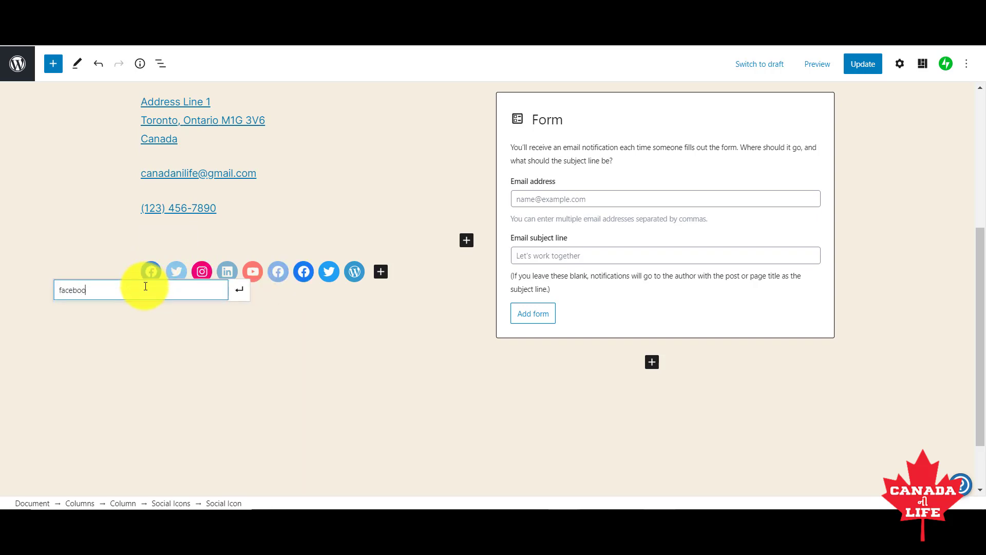
{"action": "key", "text": "Return"}
Step: Remove the faded Twitter and LinkedIn social icons
{"action": "left_click", "coordinate": [176, 271]}
{"action": "left_click", "coordinate": [208, 238]}
{"action": "left_click", "coordinate": [216, 326]}
{"action": "left_click", "coordinate": [202, 271]}
{"action": "left_click", "coordinate": [234, 237]}
{"action": "left_click", "coordinate": [242, 325]}
Step: Set the YouTube icon's link, remove the WordPress icon, and update the Contact page
{"action": "left_click", "coordinate": [204, 277]}
{"action": "type", "text": "you"}
{"action": "key", "text": "Return"}
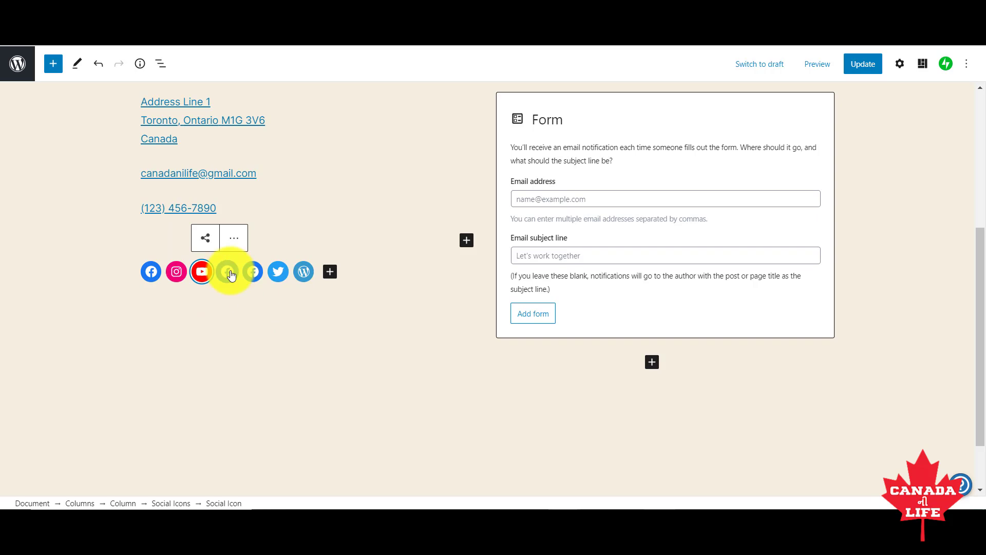
{"action": "left_click", "coordinate": [227, 272]}
{"action": "left_click", "coordinate": [259, 238]}
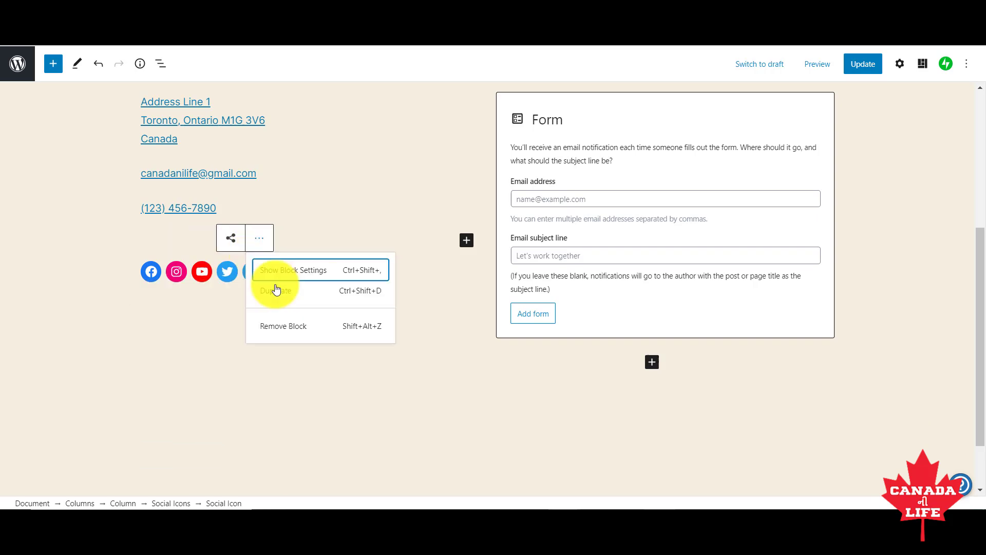
{"action": "left_click", "coordinate": [282, 324]}
{"action": "left_click", "coordinate": [863, 65]}
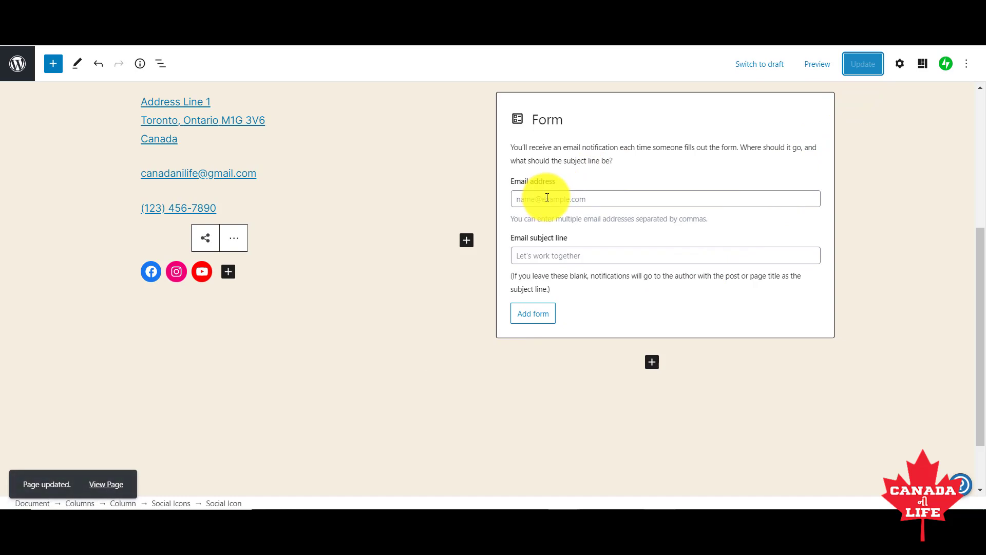
{"action": "scroll", "coordinate": [546, 202], "scroll_direction": "up", "scroll_amount": 5}
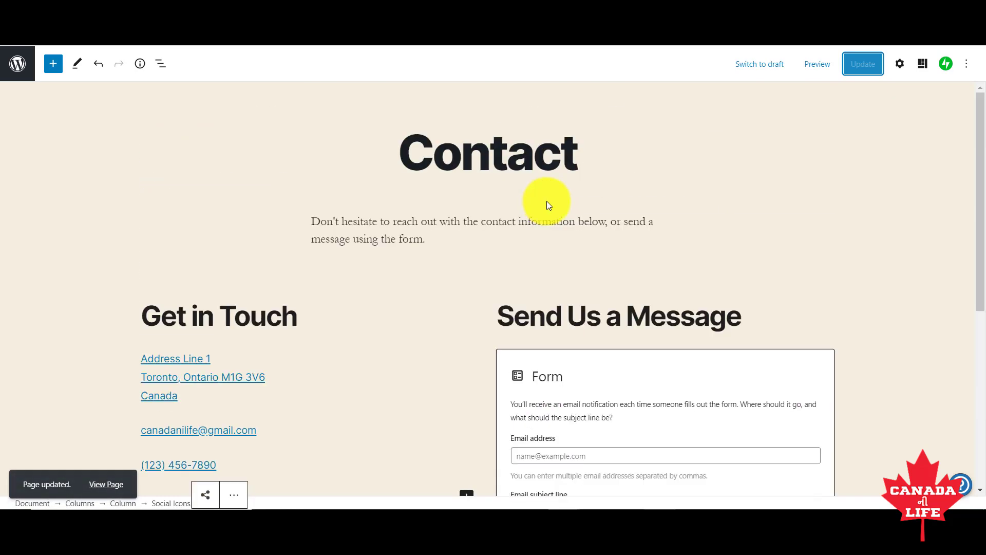
Step: Open a desktop site preview and check the home and Blog pages
{"action": "left_click", "coordinate": [811, 67]}
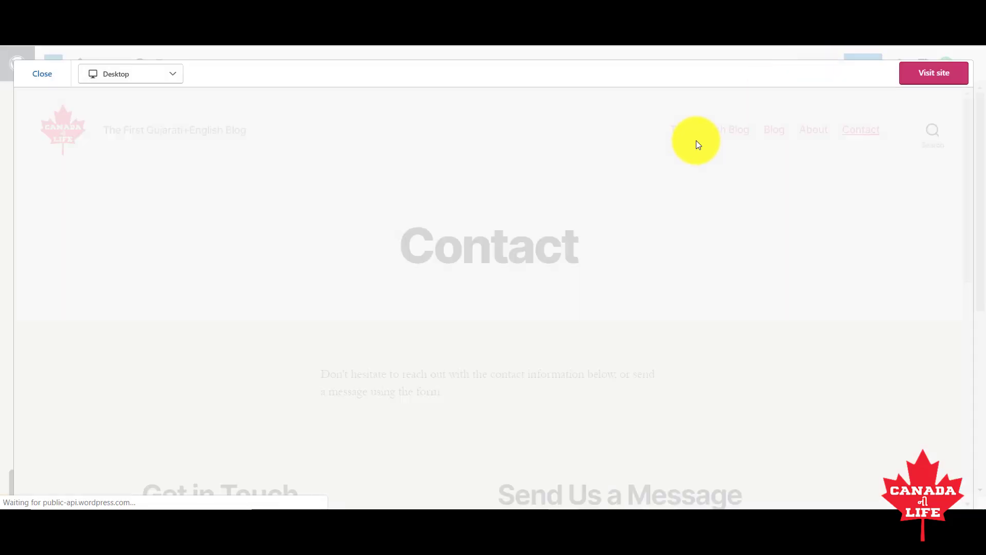
{"action": "left_click", "coordinate": [704, 120]}
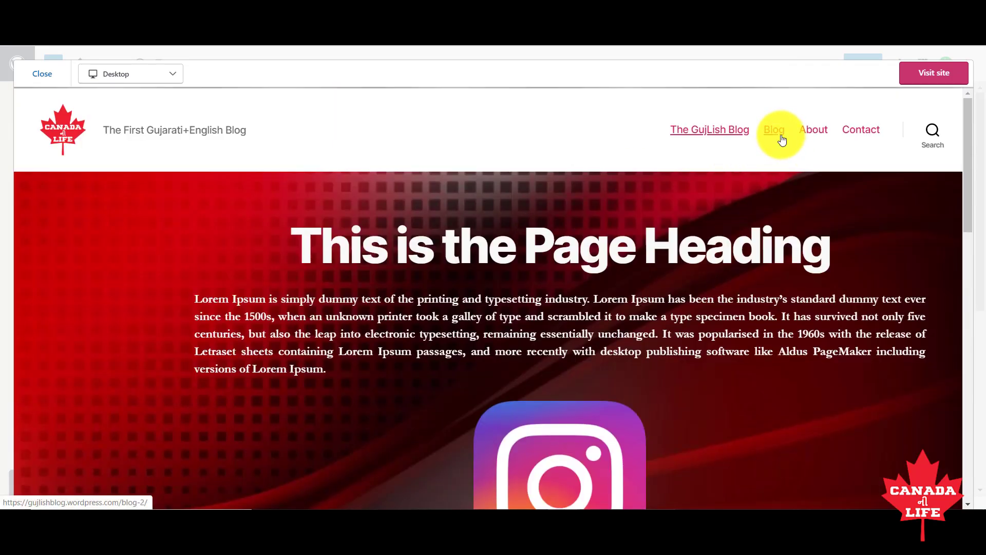
{"action": "left_click", "coordinate": [775, 131]}
{"action": "scroll", "coordinate": [651, 249], "scroll_direction": "down", "scroll_amount": 8}
{"action": "scroll", "coordinate": [651, 249], "scroll_direction": "up", "scroll_amount": 8}
Step: Check the About and Contact pages in the preview, then go back to the Pages list
{"action": "left_click", "coordinate": [816, 145]}
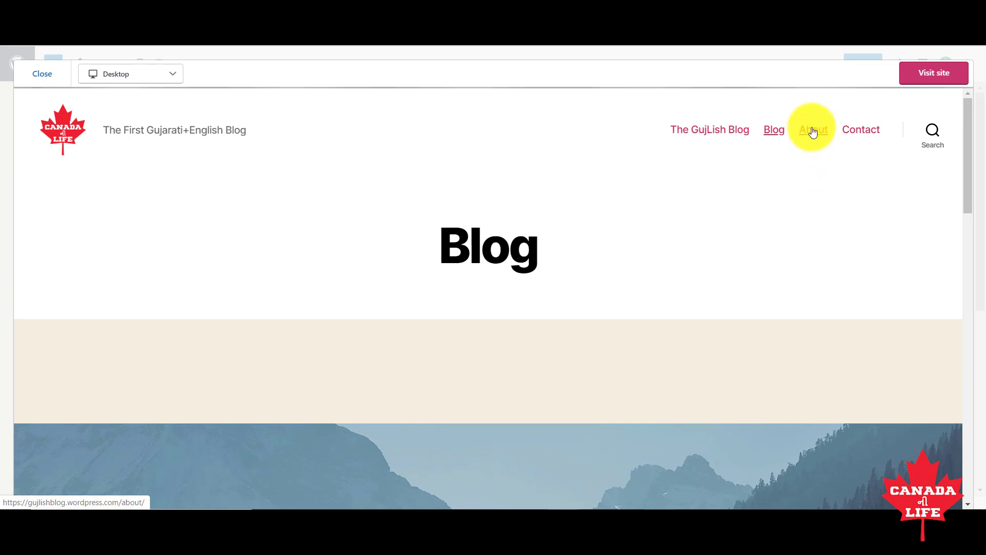
{"action": "scroll", "coordinate": [659, 199], "scroll_direction": "down", "scroll_amount": 5}
{"action": "scroll", "coordinate": [659, 199], "scroll_direction": "up", "scroll_amount": 6}
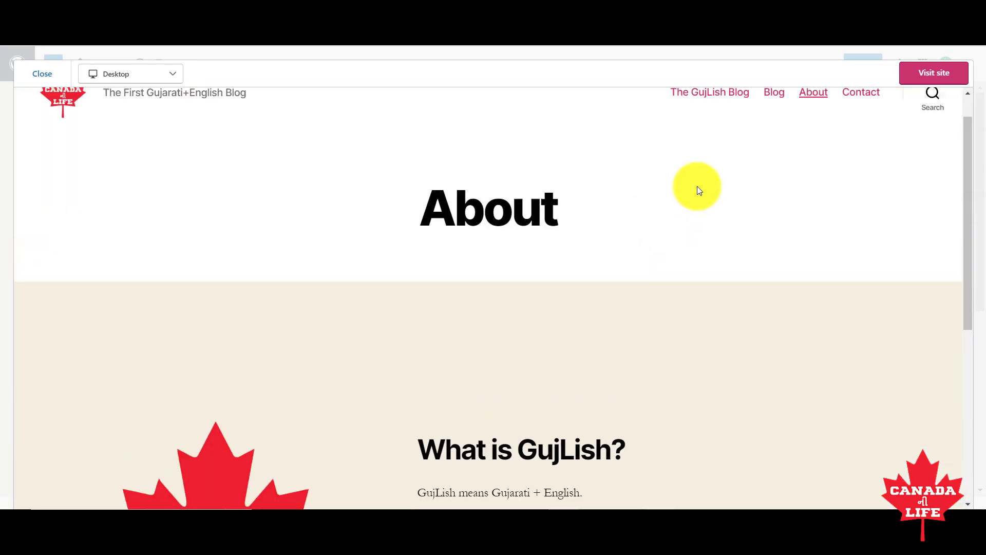
{"action": "left_click", "coordinate": [859, 130]}
{"action": "scroll", "coordinate": [701, 218], "scroll_direction": "down", "scroll_amount": 8}
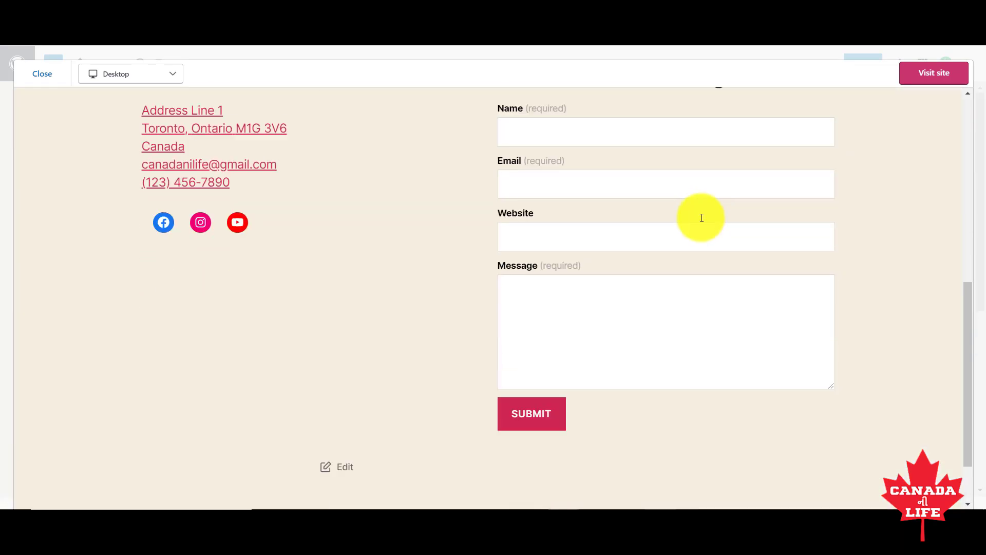
{"action": "scroll", "coordinate": [702, 216], "scroll_direction": "up", "scroll_amount": 8}
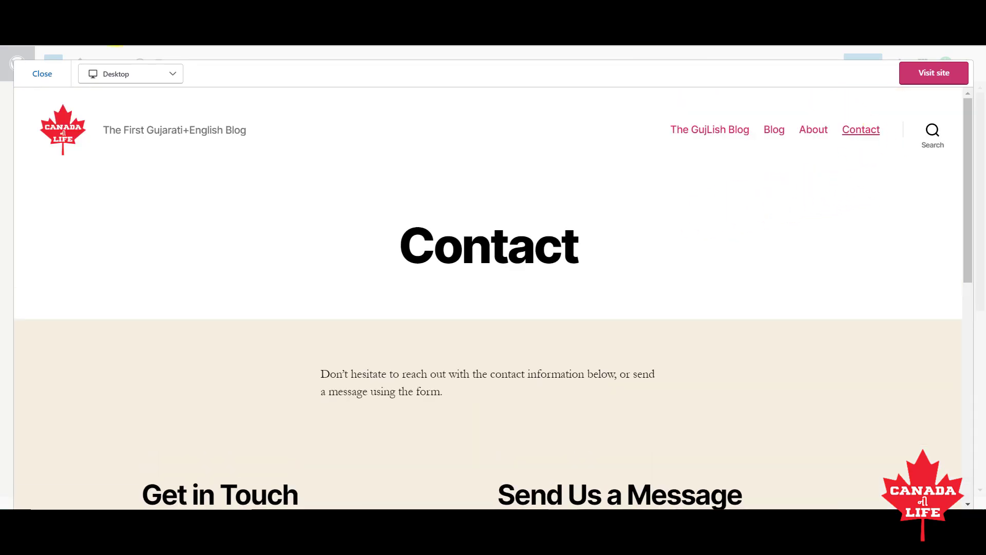
{"action": "left_click", "coordinate": [32, 75]}
{"action": "left_click", "coordinate": [17, 61]}
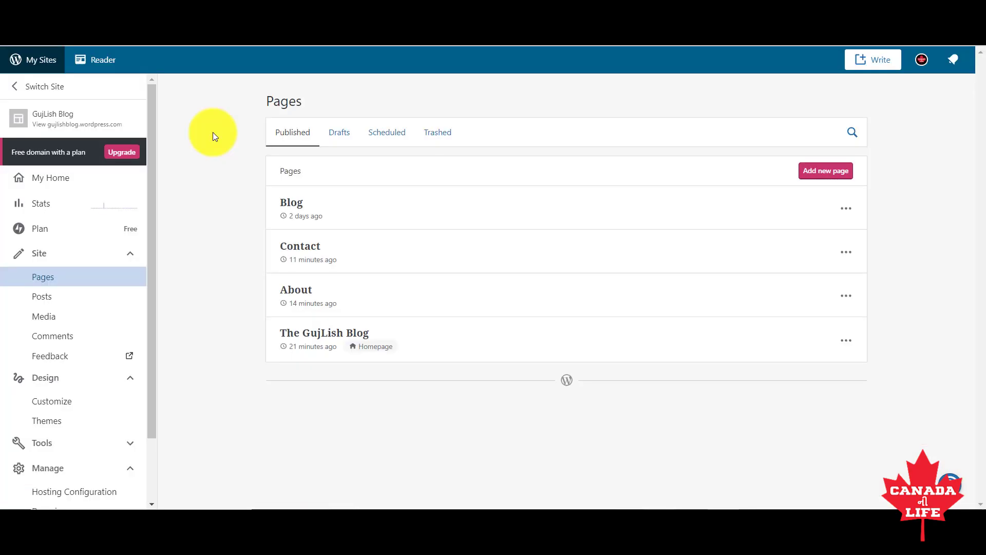
Step: Open the Blog page in the editor, dismiss the autosave notice, and look over its mountain cover
{"action": "left_click", "coordinate": [304, 208]}
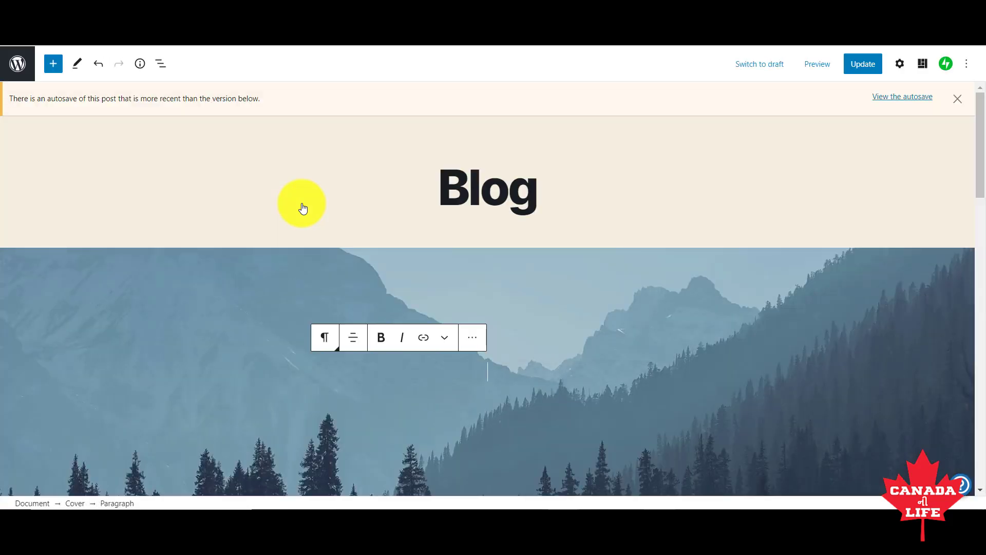
{"action": "scroll", "coordinate": [301, 203], "scroll_direction": "down", "scroll_amount": 3}
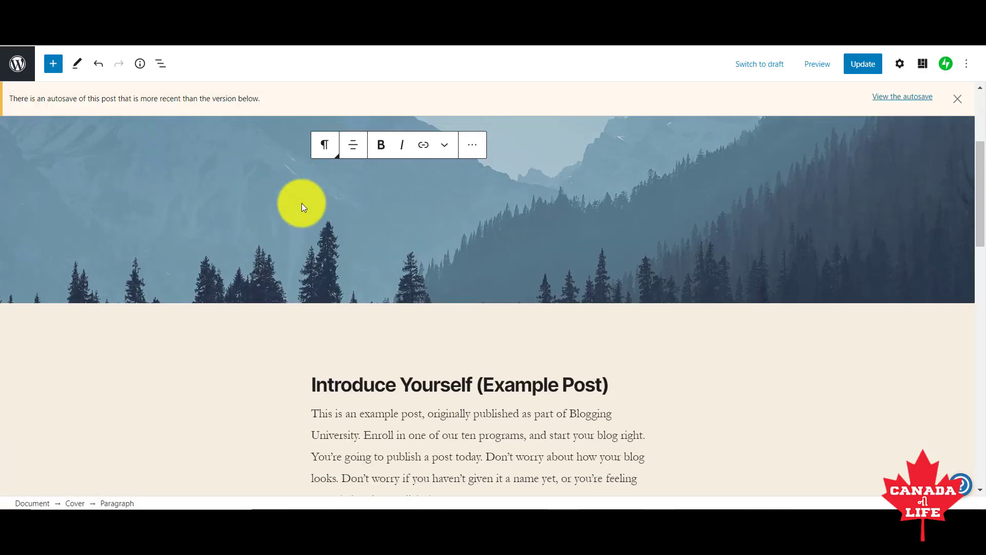
{"action": "scroll", "coordinate": [301, 202], "scroll_direction": "up", "scroll_amount": 3}
{"action": "left_click", "coordinate": [959, 100]}
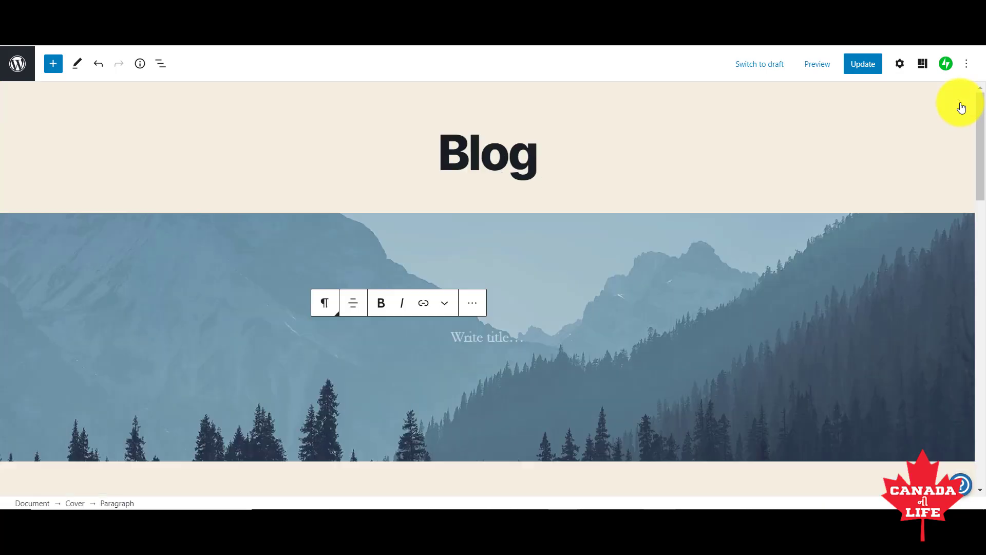
{"action": "scroll", "coordinate": [722, 200], "scroll_direction": "down", "scroll_amount": 10}
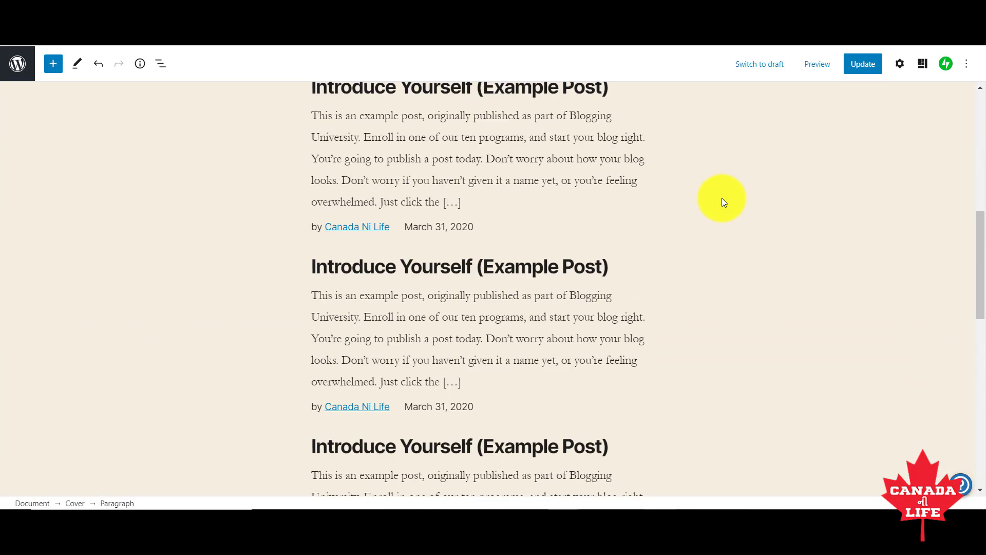
{"action": "scroll", "coordinate": [722, 201], "scroll_direction": "down", "scroll_amount": 6}
{"action": "scroll", "coordinate": [722, 200], "scroll_direction": "up", "scroll_amount": 15}
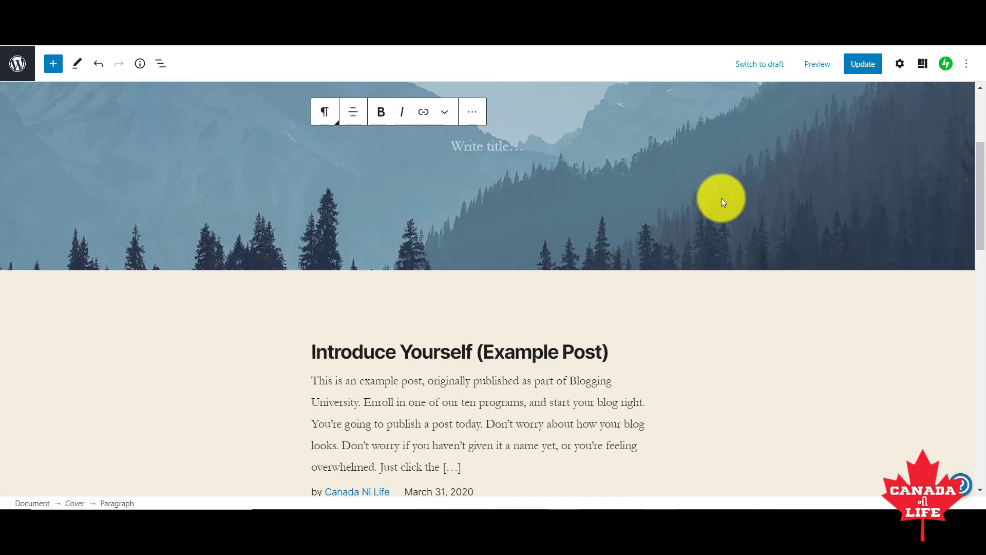
{"action": "scroll", "coordinate": [721, 198], "scroll_direction": "up", "scroll_amount": 4}
Step: Upload the BLOG image and set it as the Blog page's cover image
{"action": "left_click", "coordinate": [160, 245]}
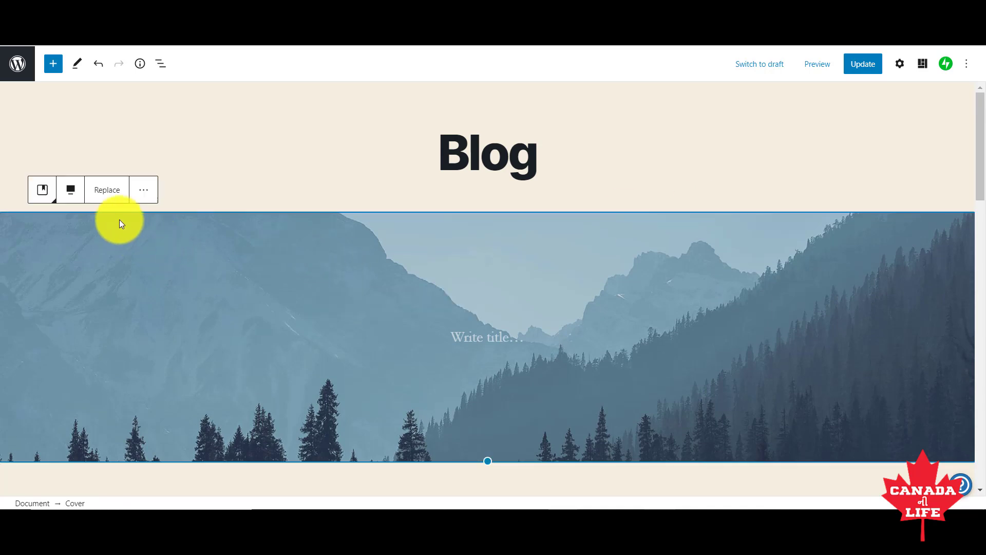
{"action": "left_click", "coordinate": [106, 195]}
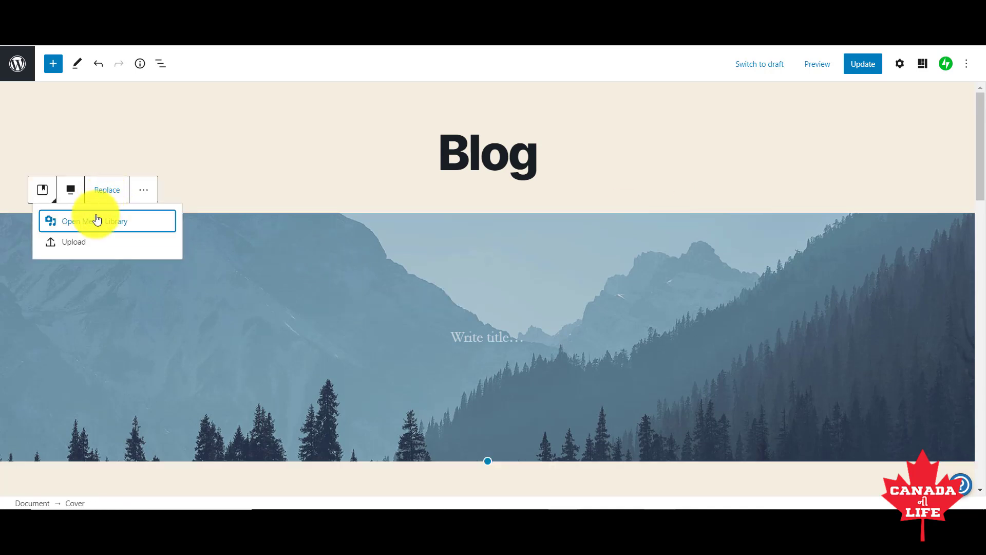
{"action": "left_click", "coordinate": [78, 224]}
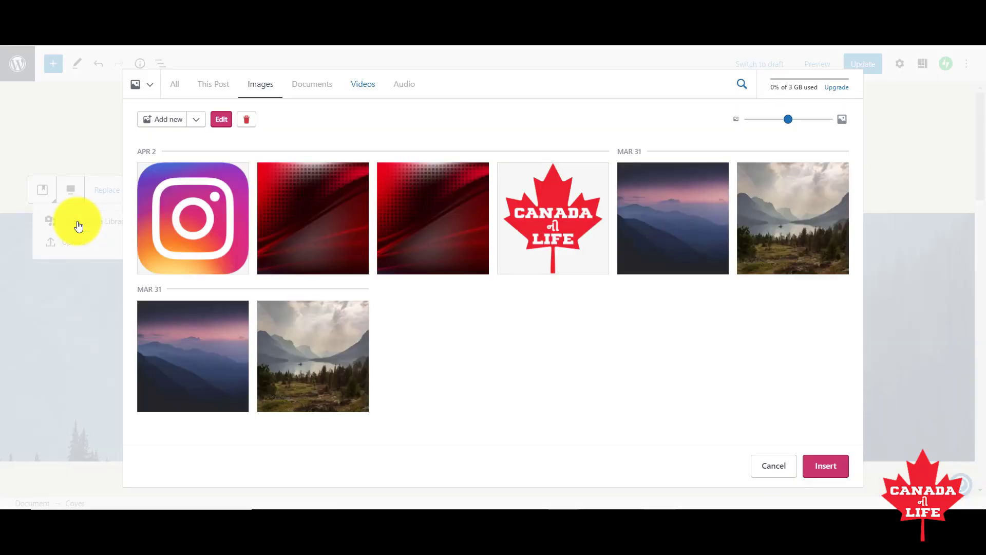
{"action": "left_click", "coordinate": [165, 129]}
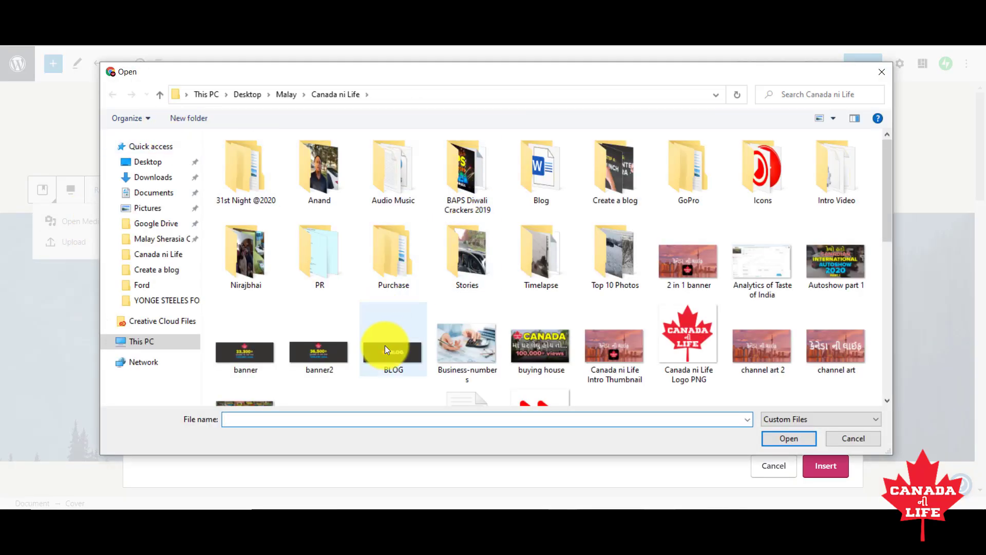
{"action": "left_click", "coordinate": [384, 345]}
{"action": "left_click", "coordinate": [787, 440]}
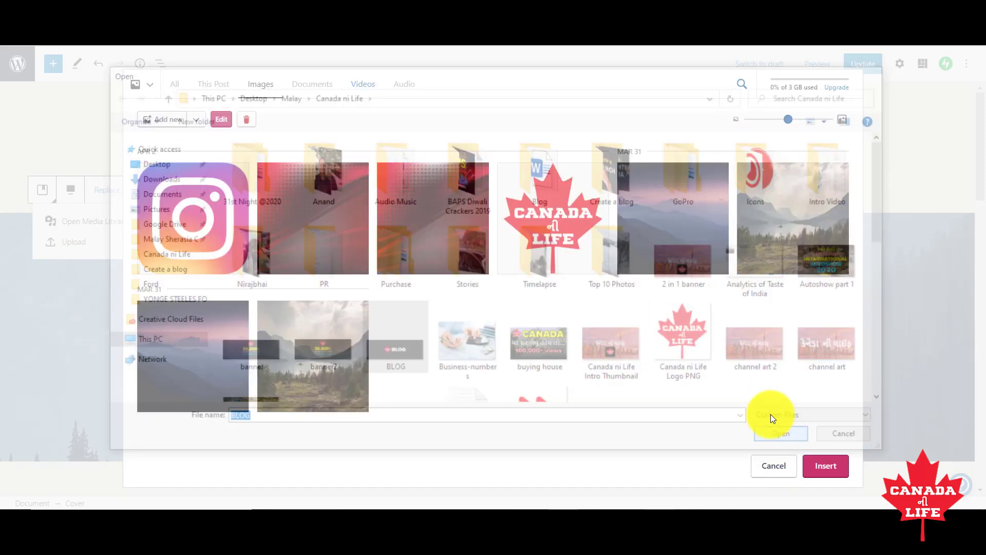
{"action": "left_click", "coordinate": [840, 466]}
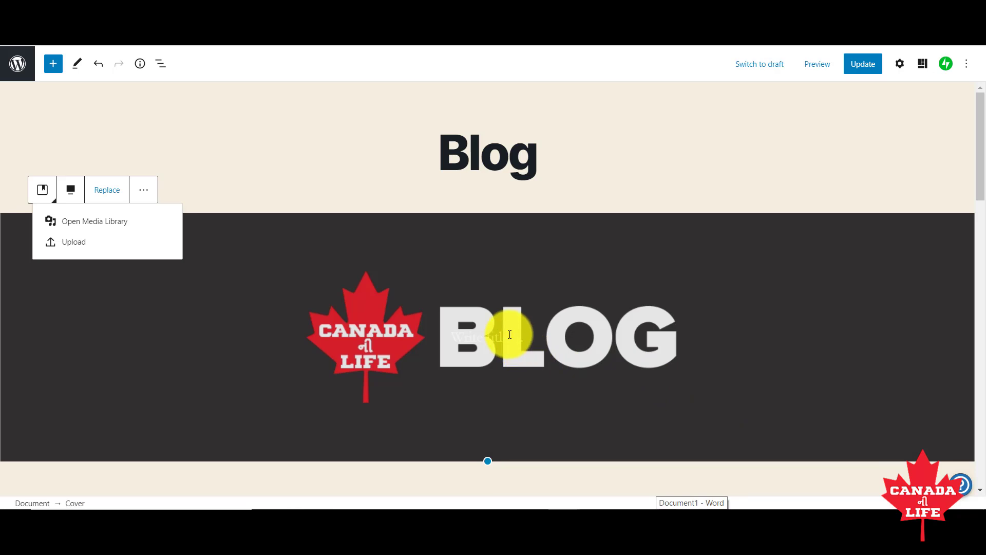
Step: Remove the cover's title paragraph and delete the 'Blog' page title
{"action": "left_click", "coordinate": [509, 335]}
{"action": "left_click", "coordinate": [472, 305]}
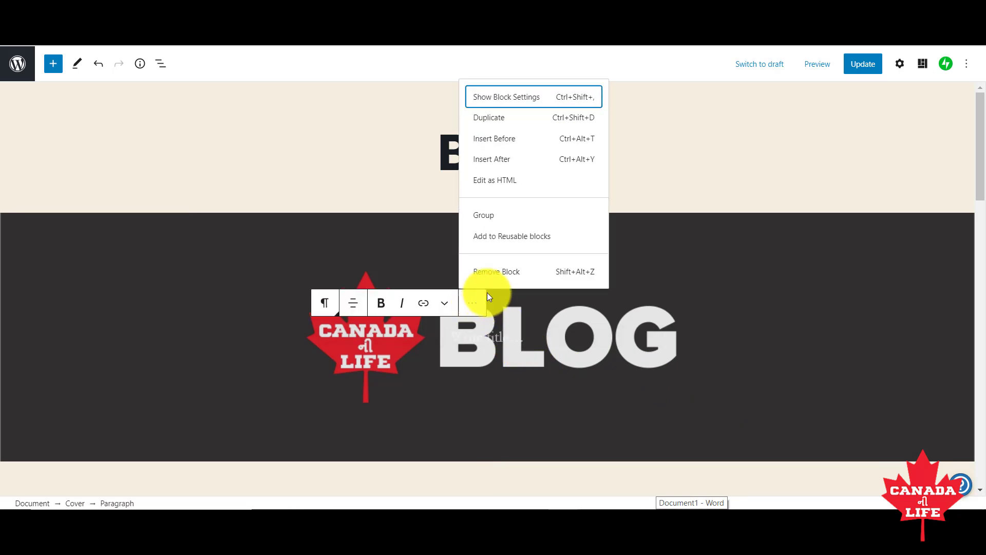
{"action": "left_click", "coordinate": [496, 277]}
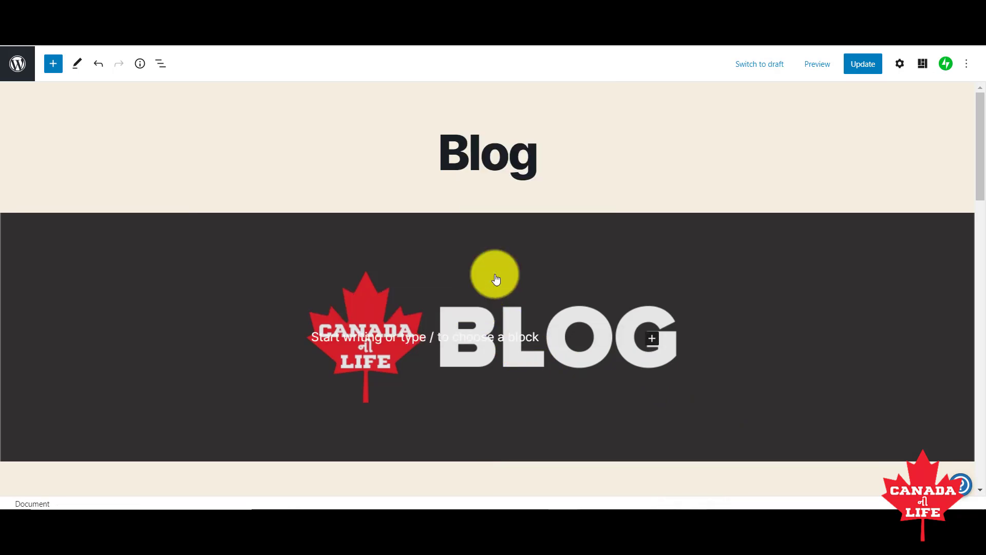
{"action": "left_click", "coordinate": [494, 160]}
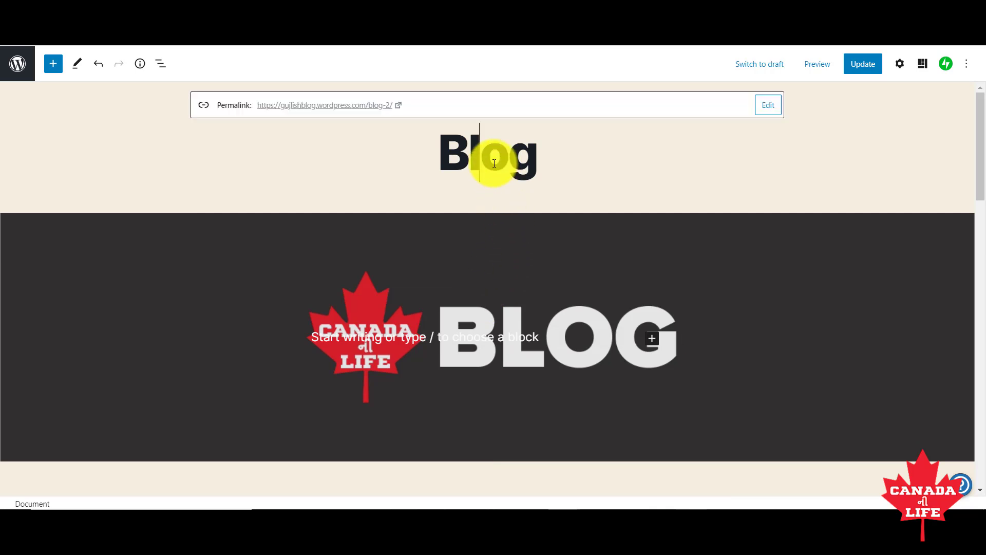
{"action": "double_click", "coordinate": [494, 164]}
{"action": "key", "text": "BackSpace"}
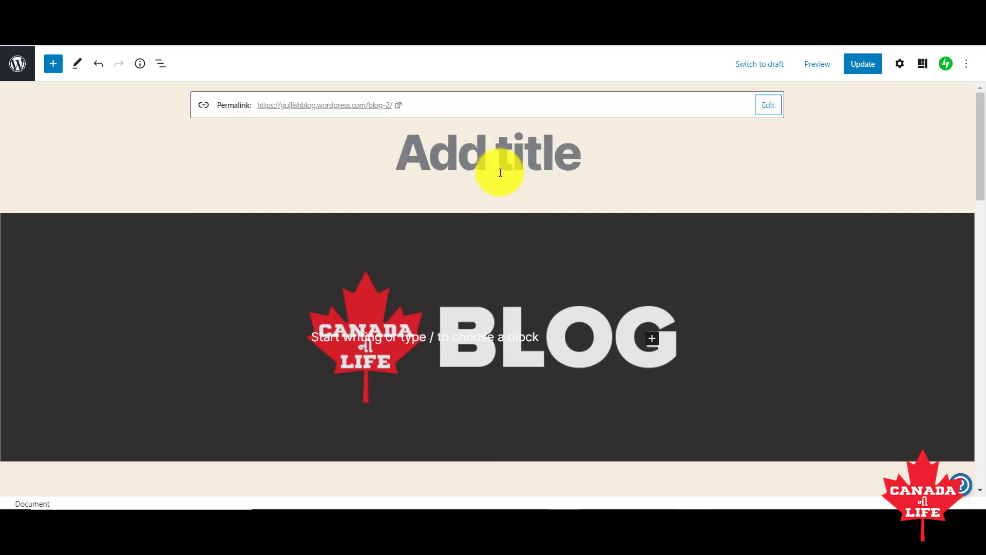
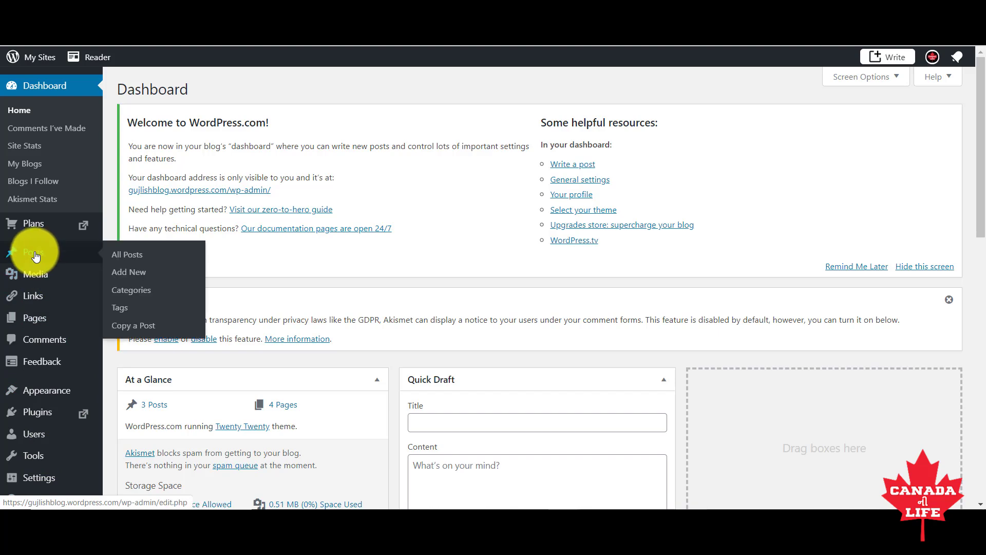
Step: Rename the first example post's title to 'Post 1', update it, and return to All Posts
{"action": "left_click", "coordinate": [36, 256]}
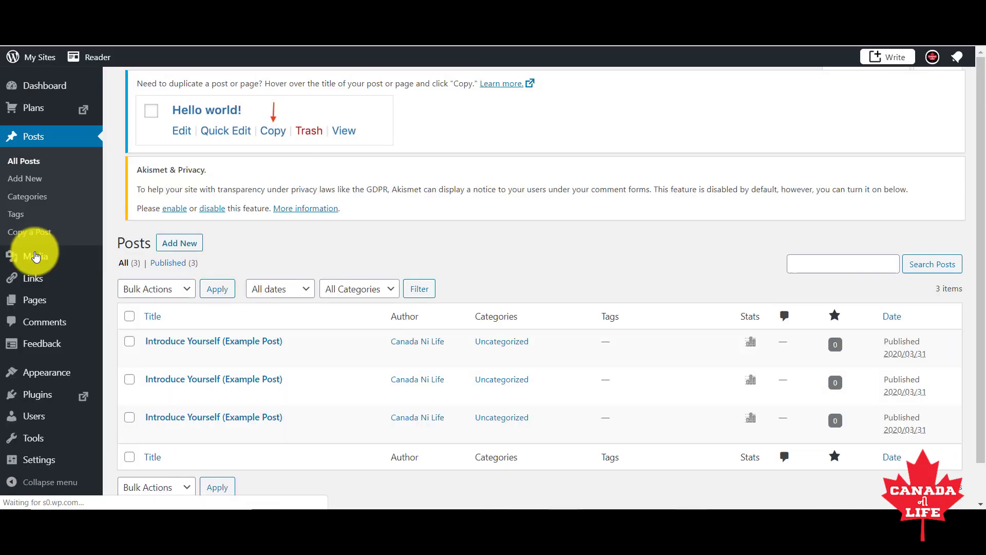
{"action": "scroll", "coordinate": [206, 344], "scroll_direction": "down", "scroll_amount": 1}
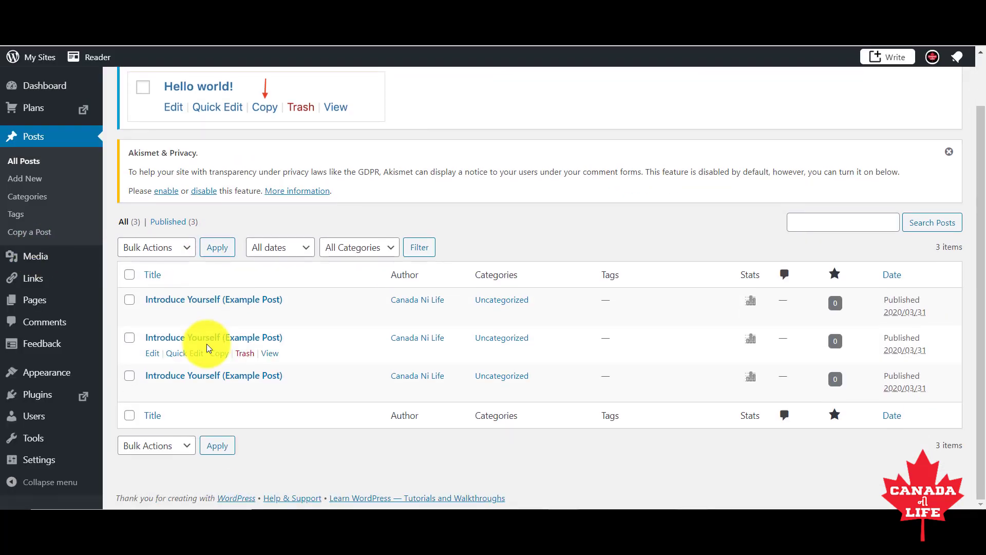
{"action": "left_click", "coordinate": [155, 320]}
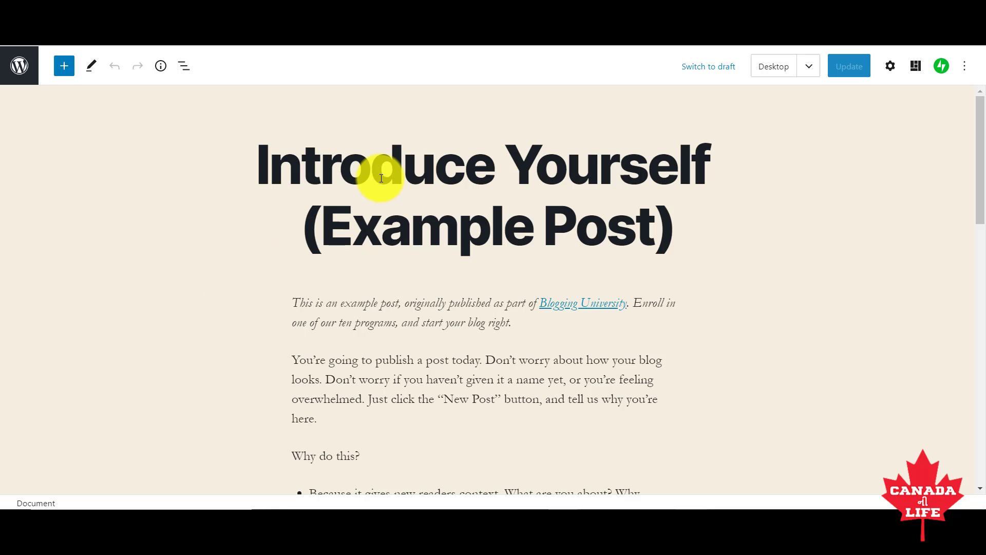
{"action": "triple_click", "coordinate": [381, 178]}
{"action": "type", "text": "Post 1"}
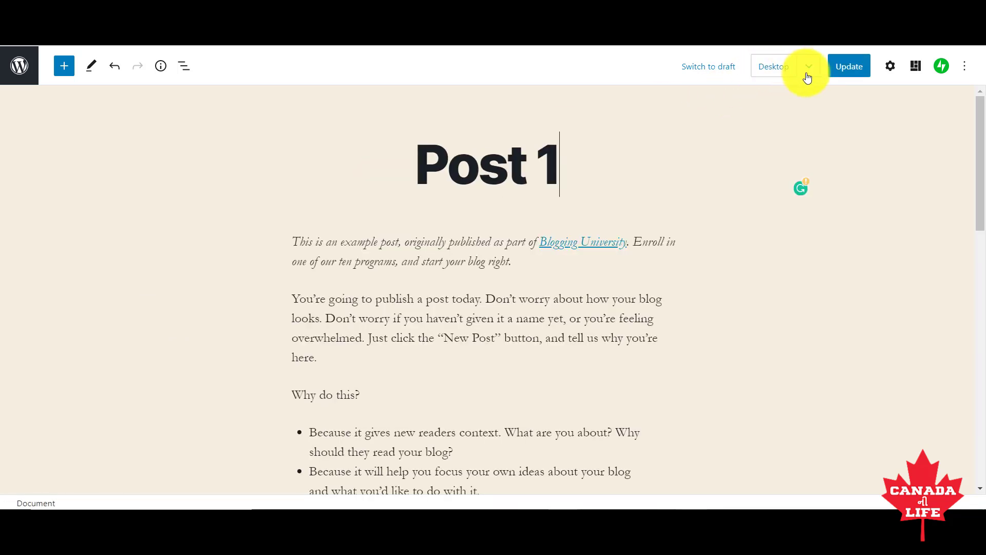
{"action": "left_click", "coordinate": [848, 69]}
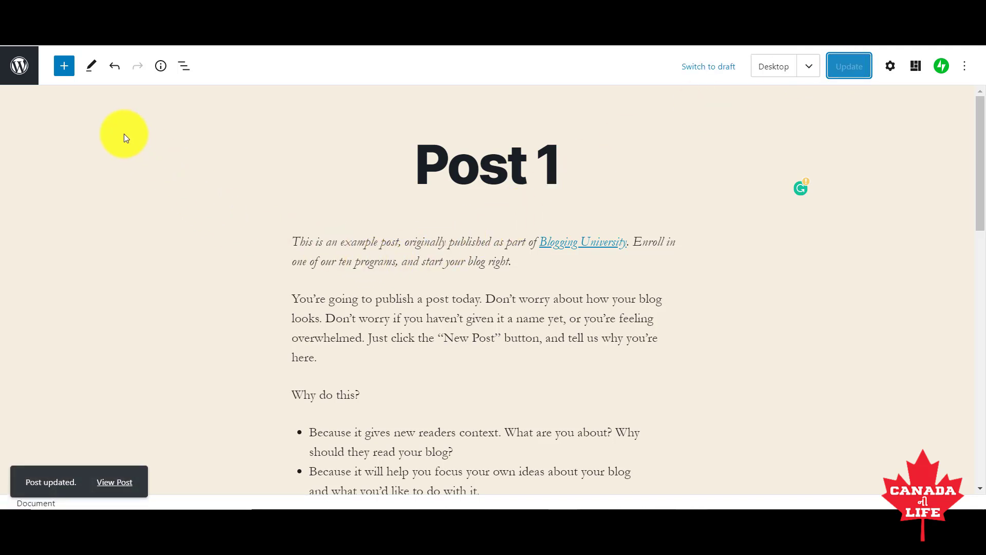
{"action": "left_click", "coordinate": [28, 63]}
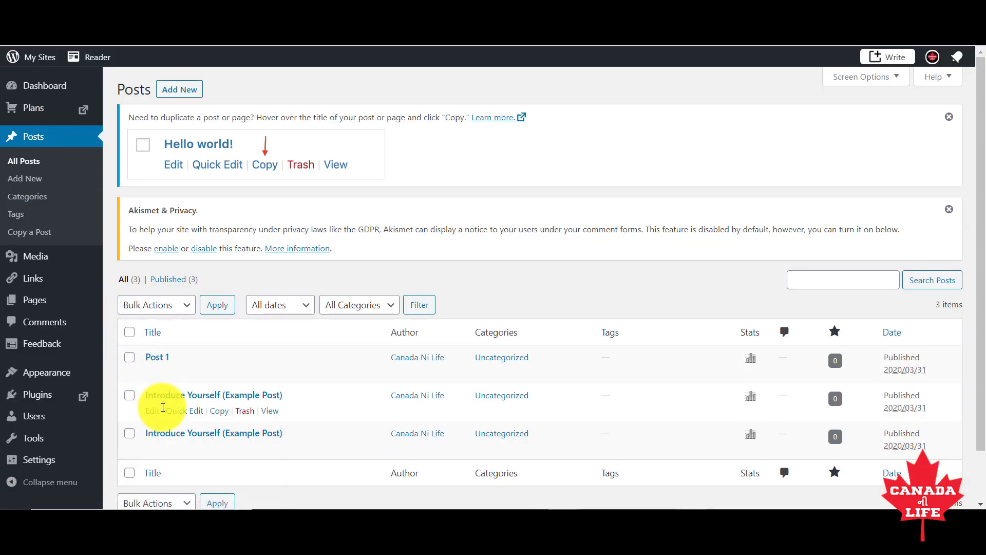
Step: Retitle the second example post 'Post 2' and update it
{"action": "left_click", "coordinate": [158, 412]}
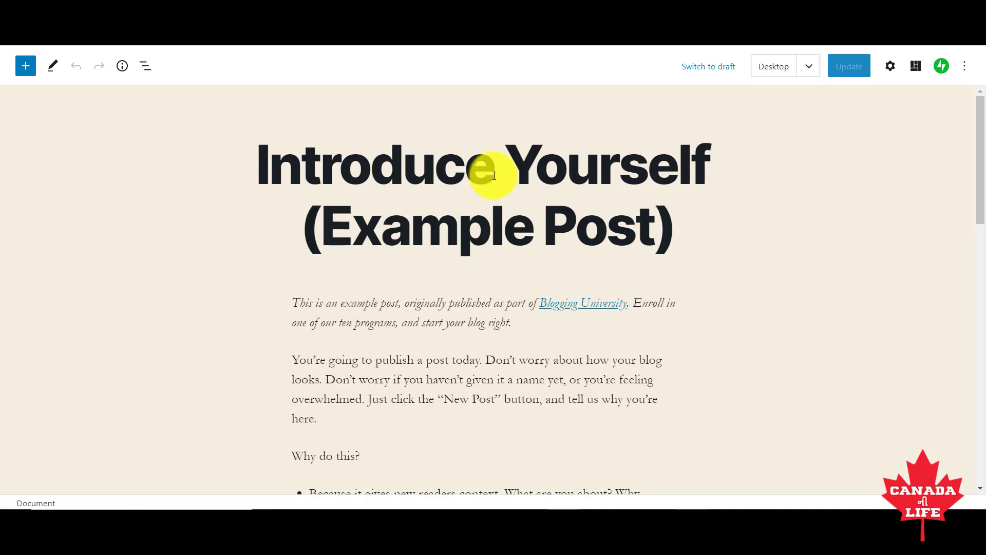
{"action": "left_click", "coordinate": [494, 171]}
{"action": "key", "text": "ctrl+a"}
{"action": "type", "text": "Post 2"}
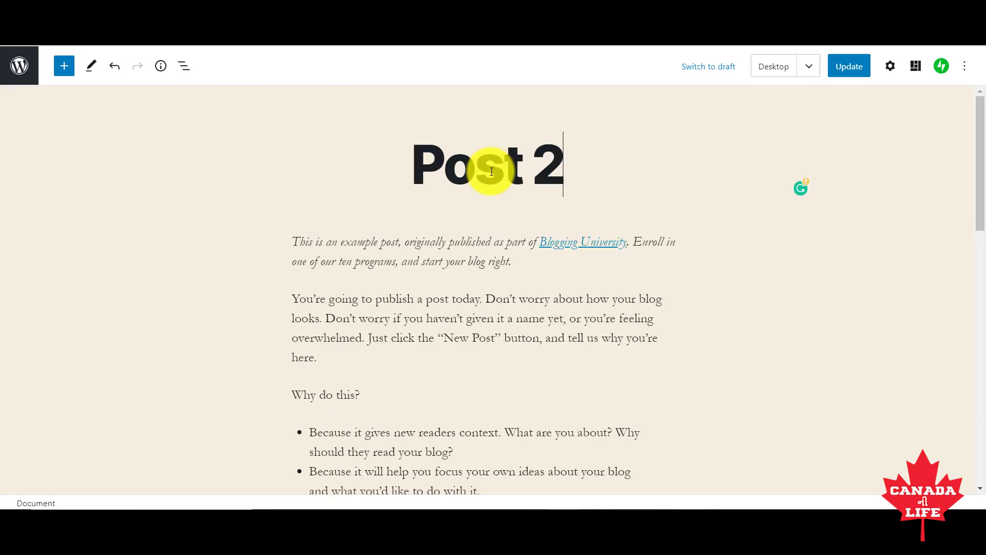
{"action": "left_click", "coordinate": [845, 66]}
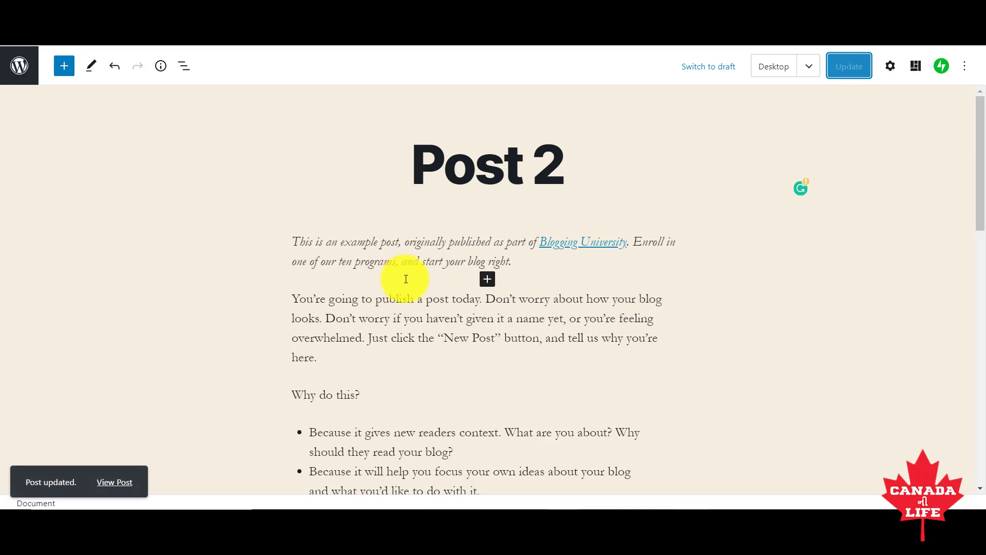
{"action": "left_click", "coordinate": [33, 70]}
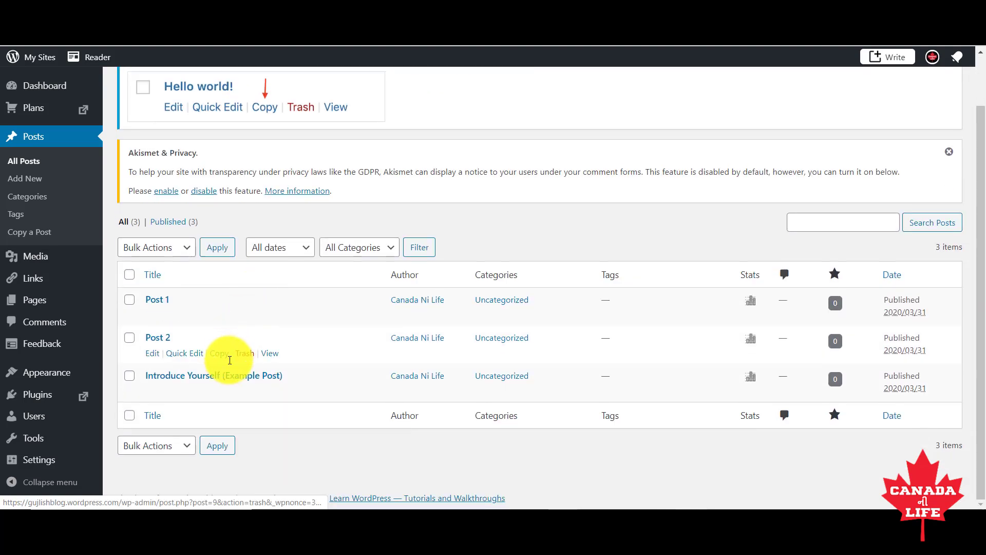
Step: Retitle the last example post 'Post 3' and update it
{"action": "left_click", "coordinate": [222, 375]}
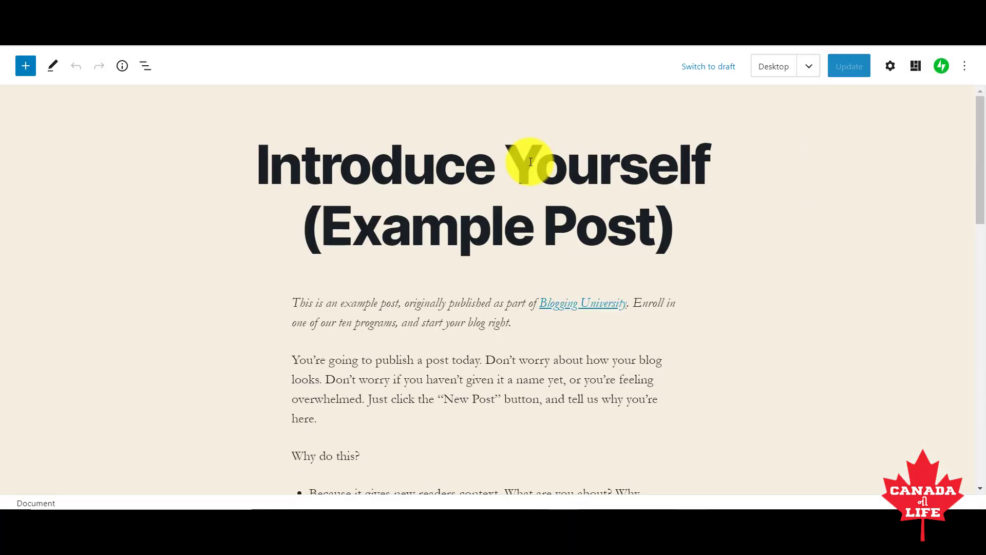
{"action": "triple_click", "coordinate": [531, 165]}
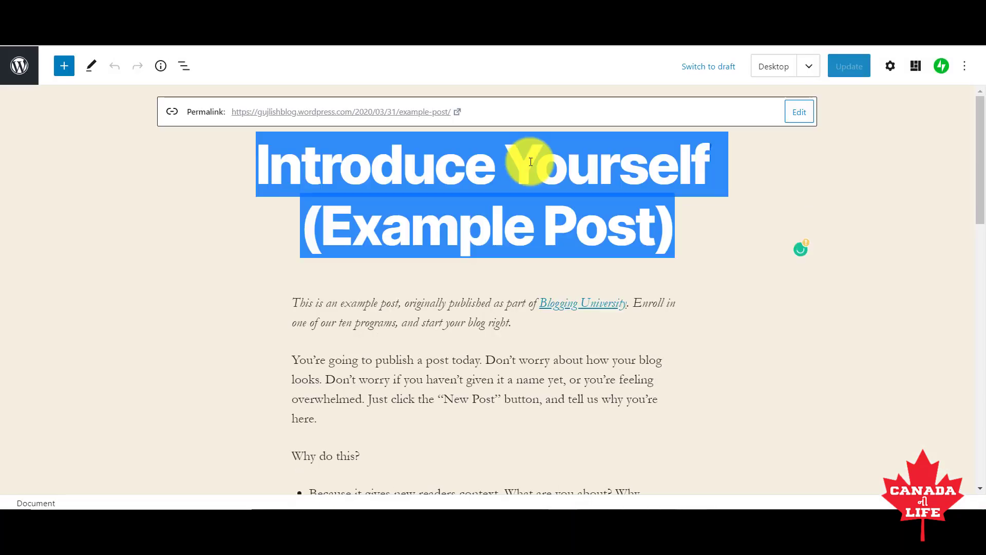
{"action": "type", "text": "Post 3"}
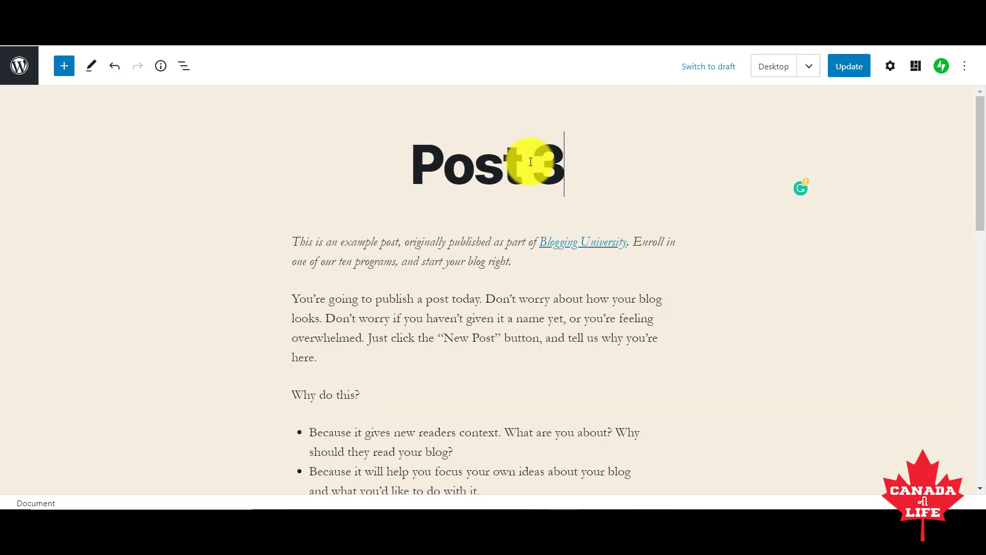
{"action": "left_click", "coordinate": [849, 66]}
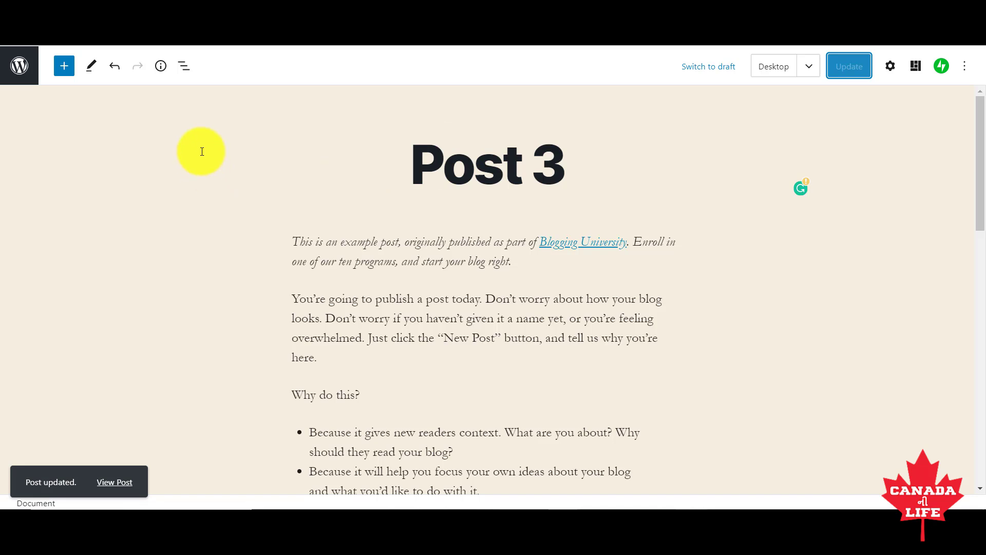
{"action": "left_click", "coordinate": [29, 64]}
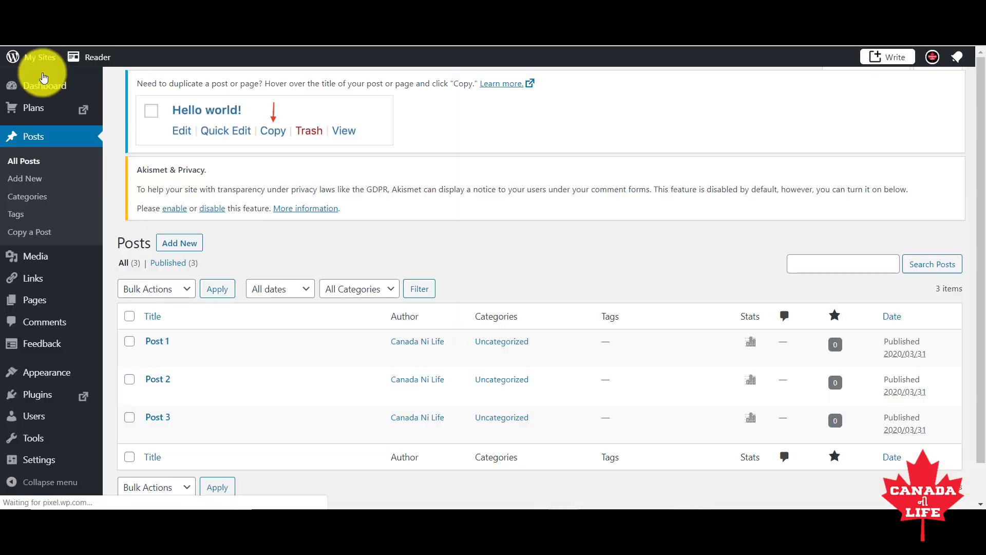
Step: Copy Post 3 and change the copy's title to 'Post 4'
{"action": "scroll", "coordinate": [132, 242], "scroll_direction": "down", "scroll_amount": 1}
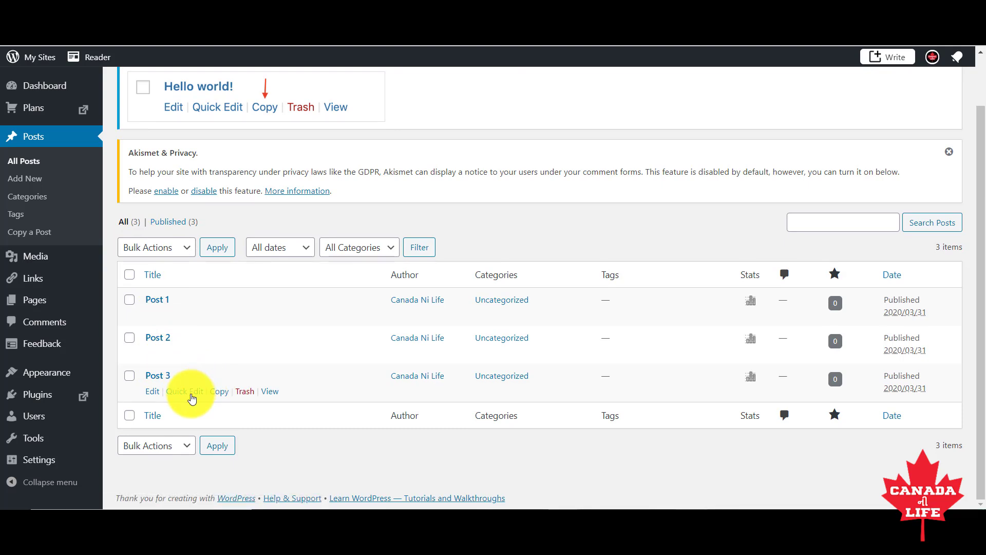
{"action": "left_click", "coordinate": [220, 393]}
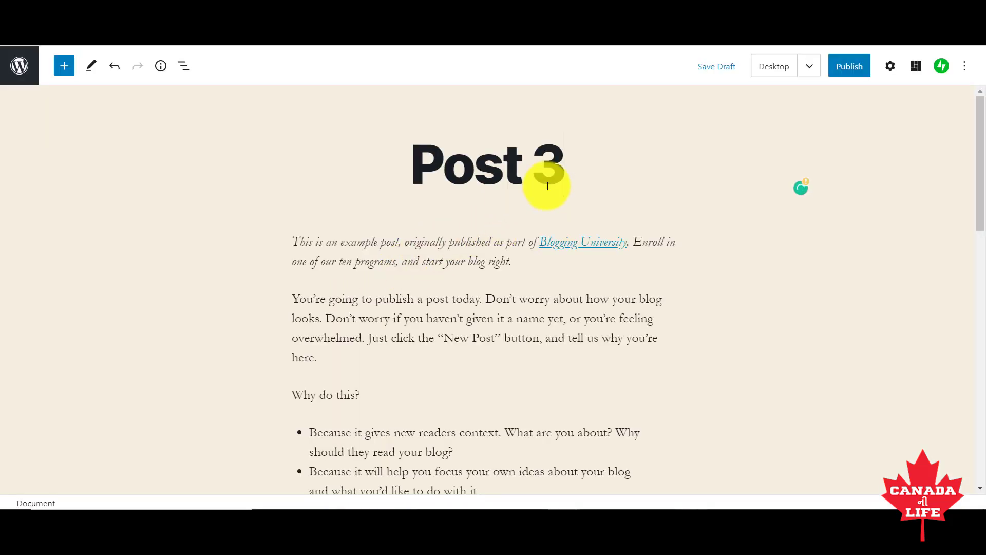
{"action": "key", "text": "BackSpace"}
{"action": "type", "text": "4"}
Step: Publish Post 4 and close the post-published summary
{"action": "left_click", "coordinate": [848, 67]}
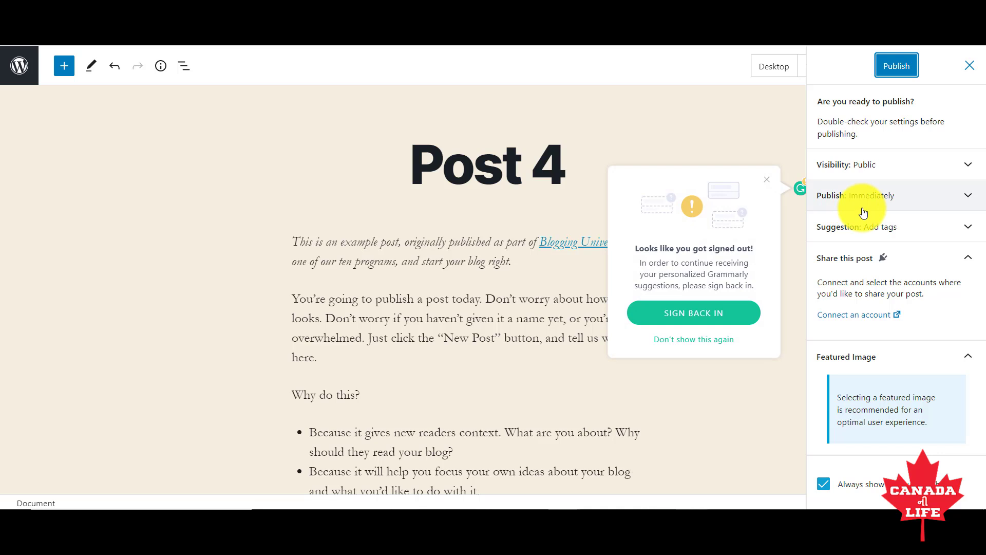
{"action": "left_click", "coordinate": [896, 66]}
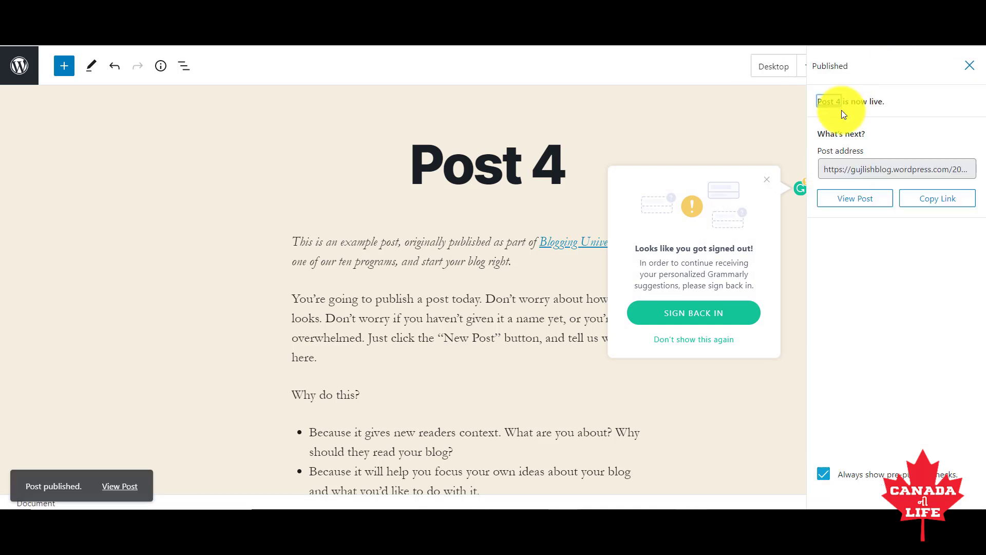
{"action": "left_click", "coordinate": [965, 76]}
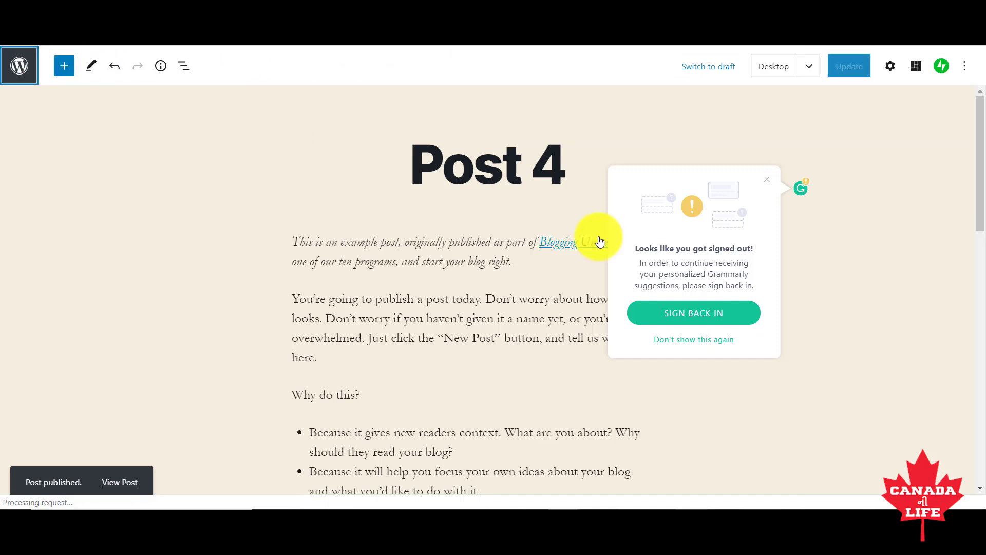
{"action": "scroll", "coordinate": [267, 345], "scroll_direction": "down", "scroll_amount": 2}
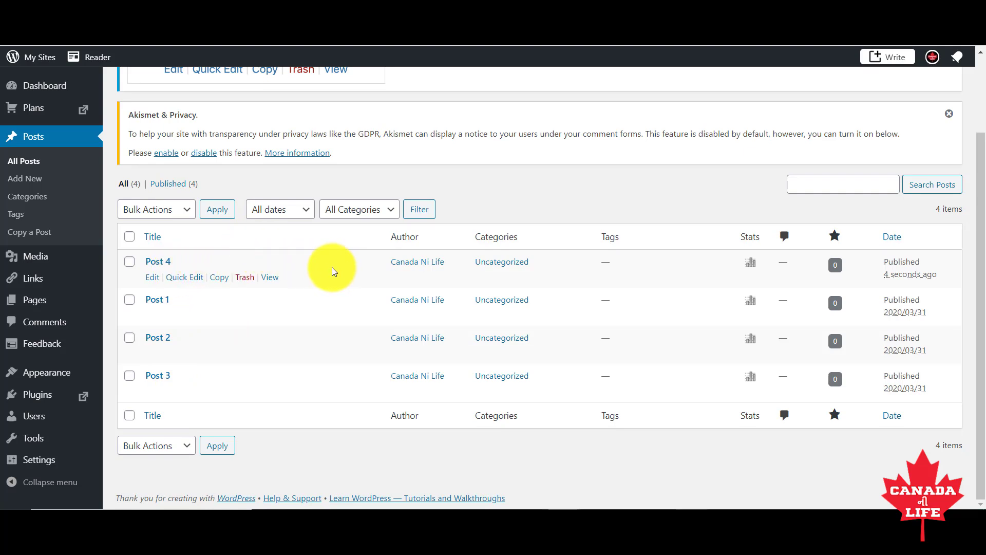
{"action": "scroll", "coordinate": [332, 266], "scroll_direction": "up", "scroll_amount": 2}
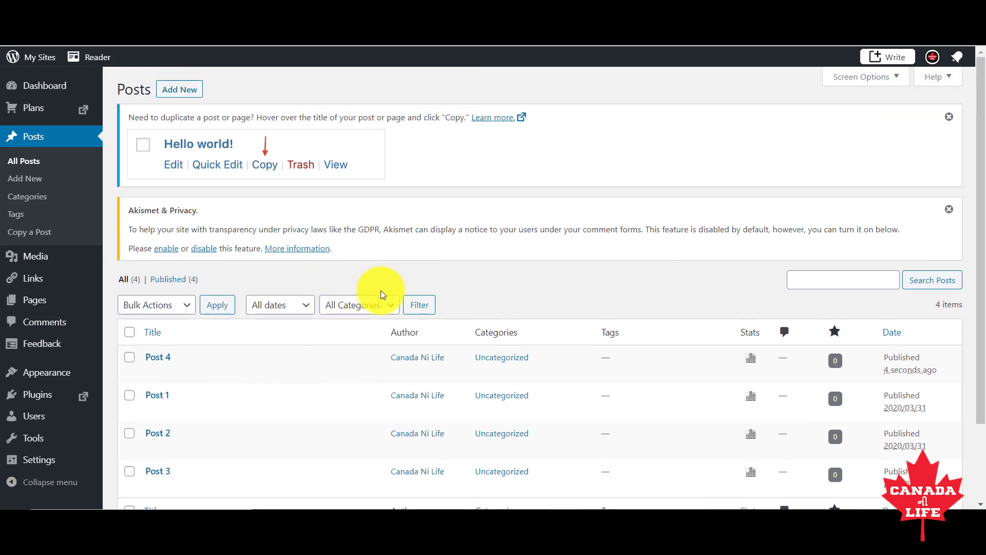
Step: View the live Post 4, then browse the Blog page listing Posts 4, 1, 2 and 3
{"action": "left_click", "coordinate": [263, 375]}
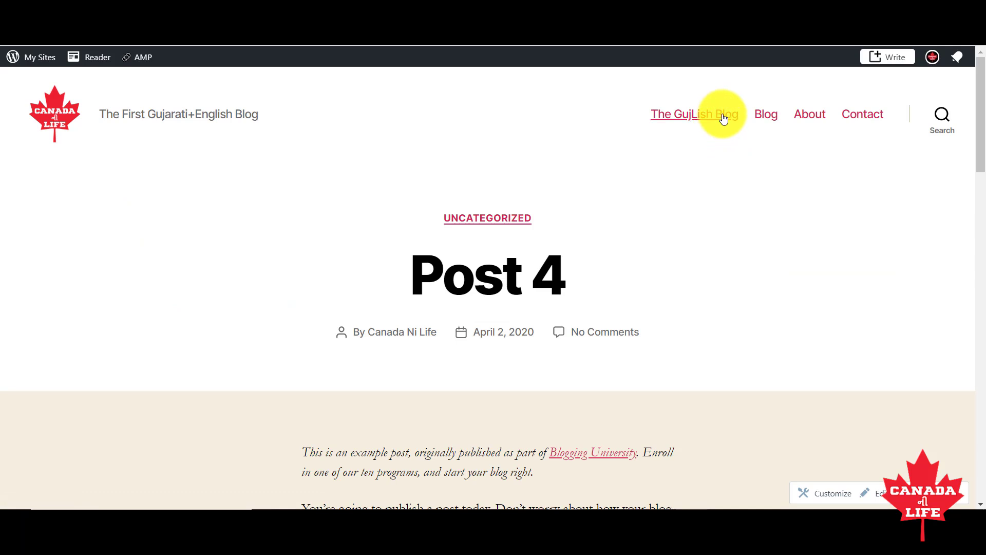
{"action": "left_click", "coordinate": [723, 119]}
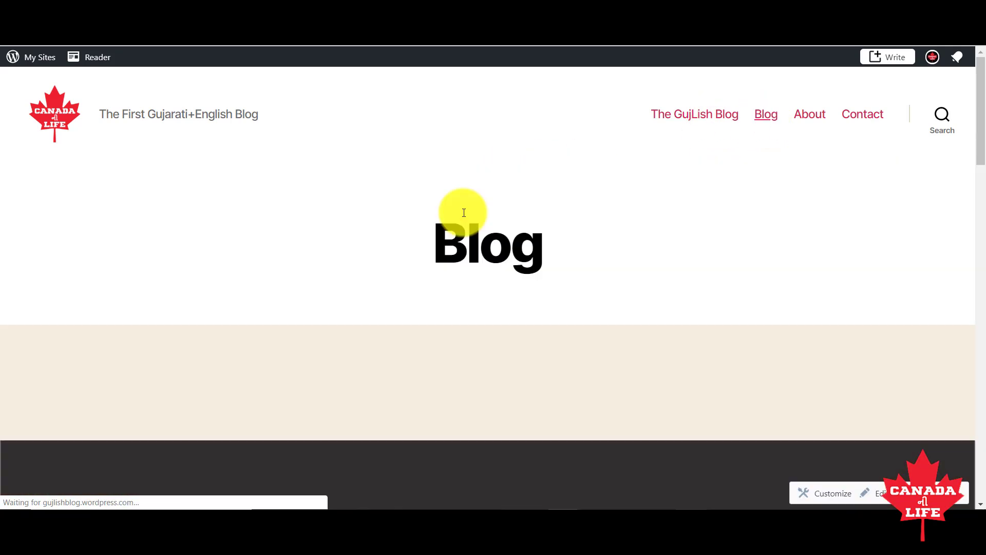
{"action": "scroll", "coordinate": [464, 213], "scroll_direction": "down", "scroll_amount": 15}
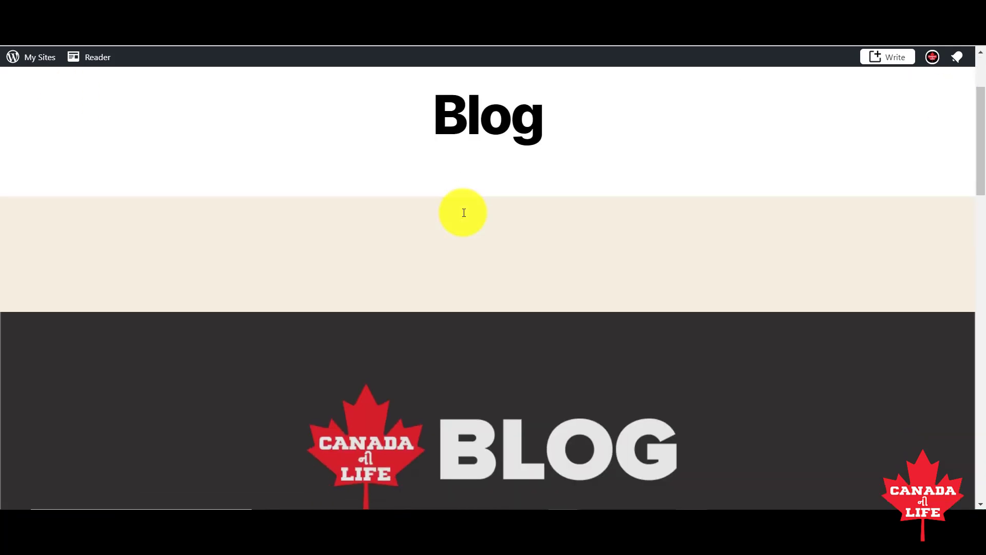
{"action": "scroll", "coordinate": [464, 212], "scroll_direction": "down", "scroll_amount": 10}
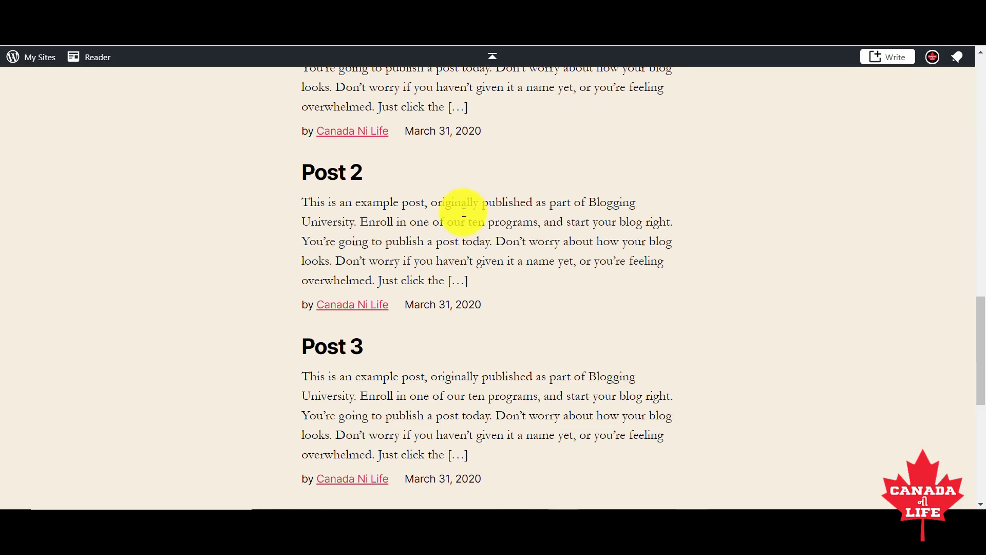
{"action": "scroll", "coordinate": [472, 238], "scroll_direction": "up", "scroll_amount": 15}
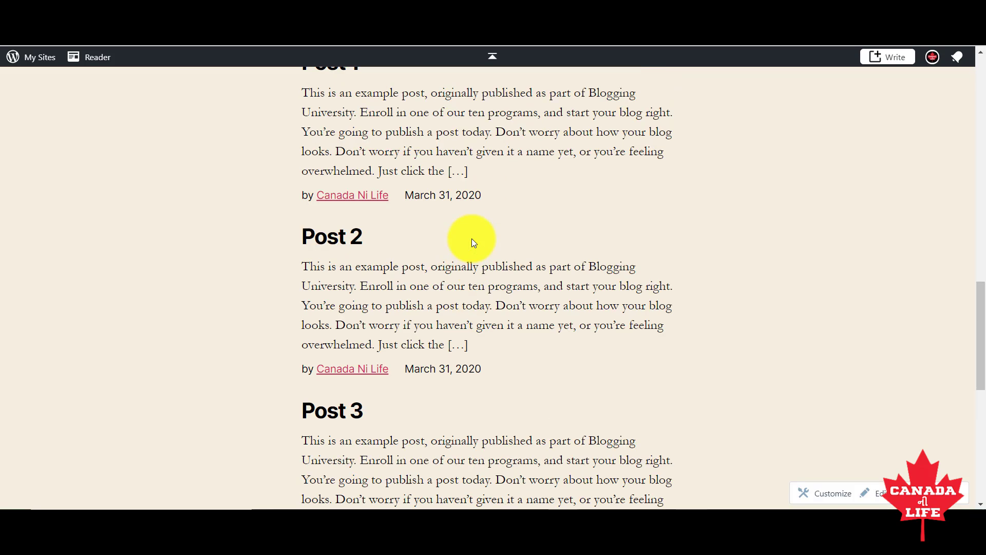
{"action": "scroll", "coordinate": [472, 238], "scroll_direction": "up", "scroll_amount": 1}
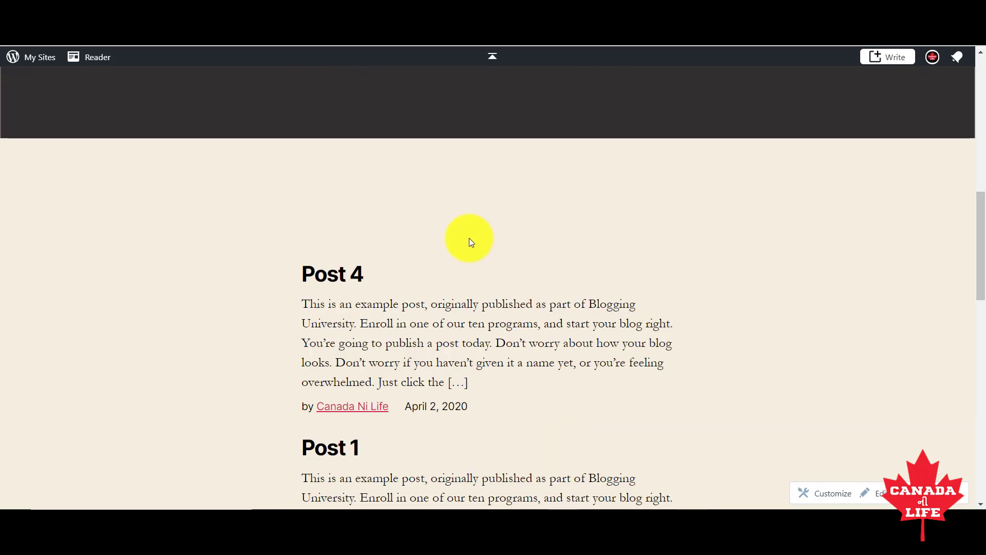
Step: Open the full Post 4 article from the Blog page and read through it
{"action": "left_click", "coordinate": [350, 273]}
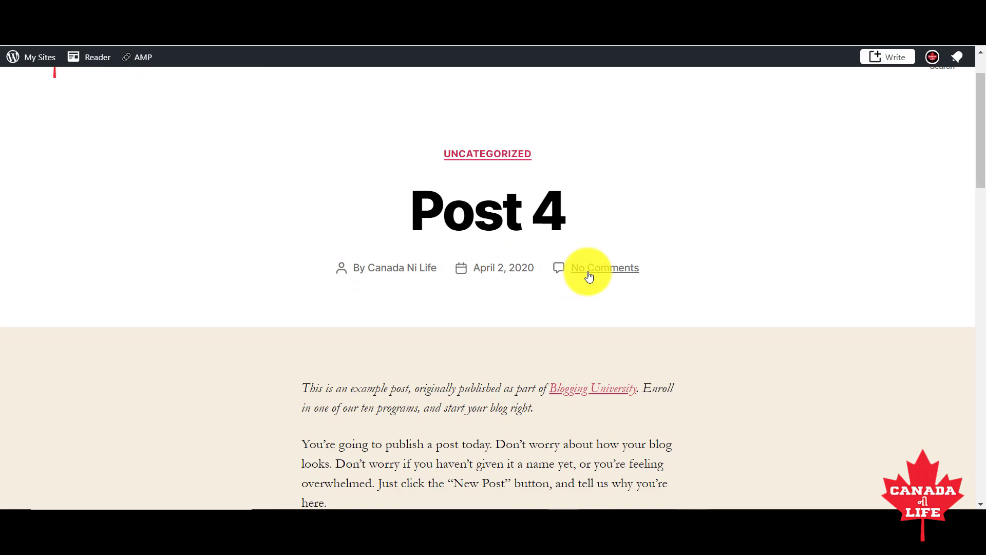
{"action": "scroll", "coordinate": [542, 273], "scroll_direction": "down", "scroll_amount": 15}
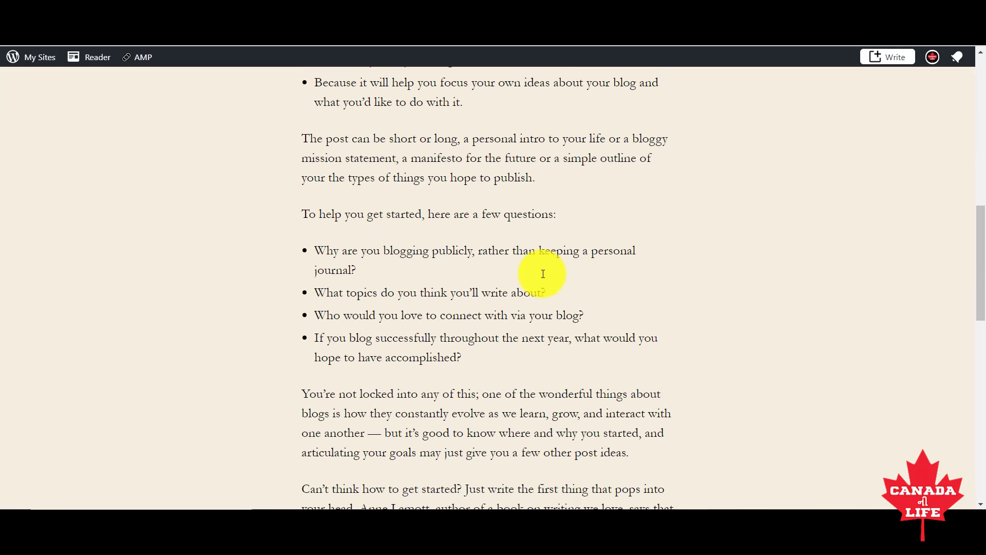
{"action": "scroll", "coordinate": [543, 274], "scroll_direction": "down", "scroll_amount": 1}
{"action": "scroll", "coordinate": [543, 274], "scroll_direction": "up", "scroll_amount": 18}
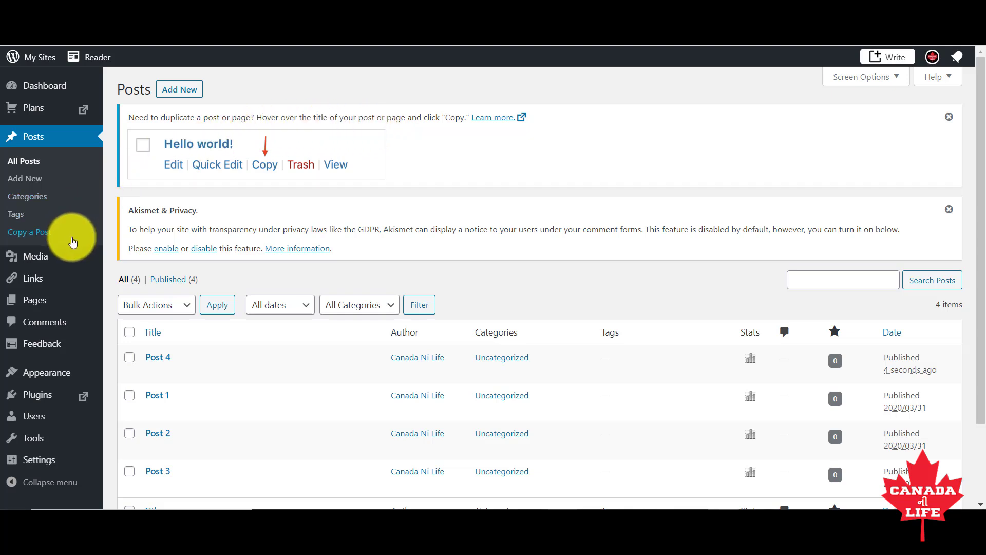
Step: Open Appearance > Menus and expand the Contact item's settings in the Primary menu
{"action": "mouse_move", "coordinate": [47, 377]}
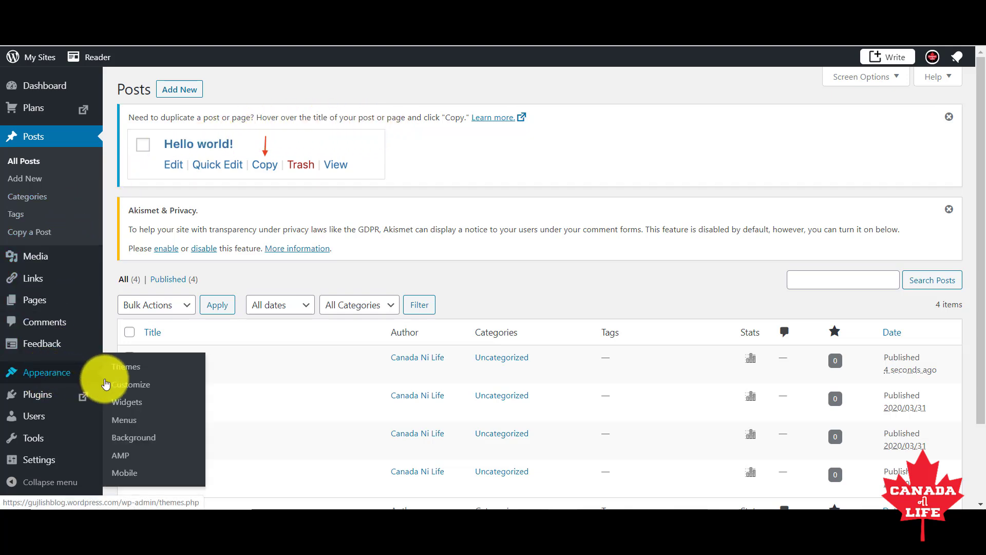
{"action": "left_click", "coordinate": [130, 424]}
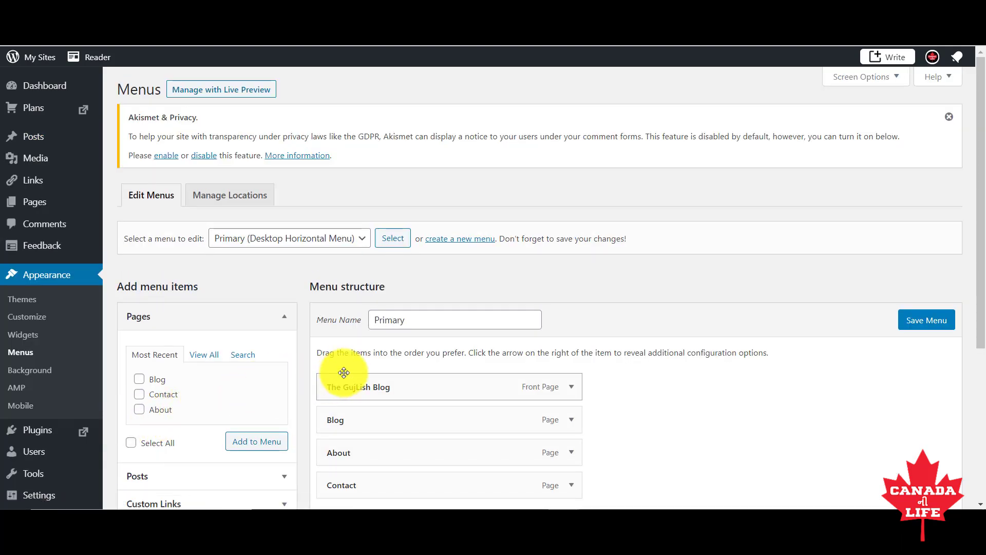
{"action": "scroll", "coordinate": [343, 371], "scroll_direction": "down", "scroll_amount": 3}
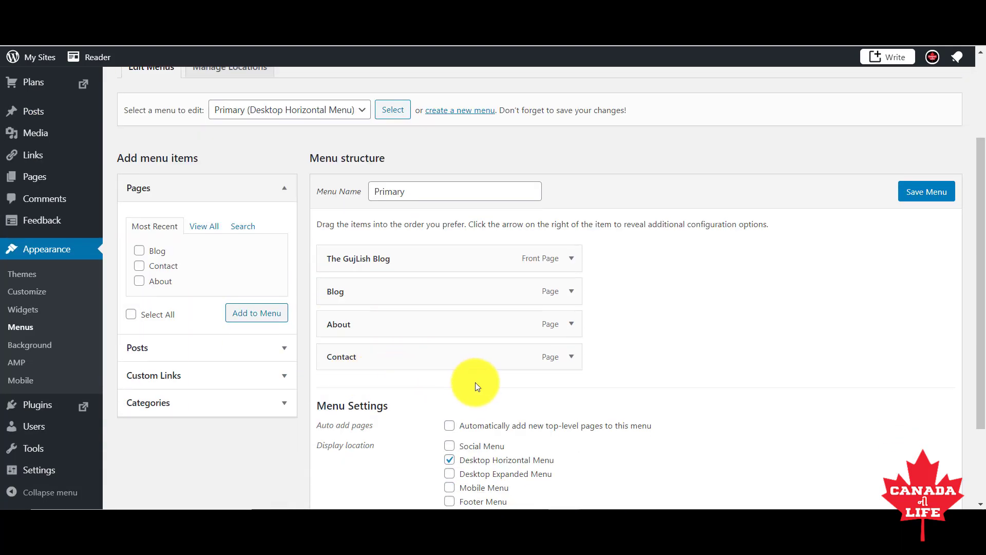
{"action": "left_click", "coordinate": [573, 358]}
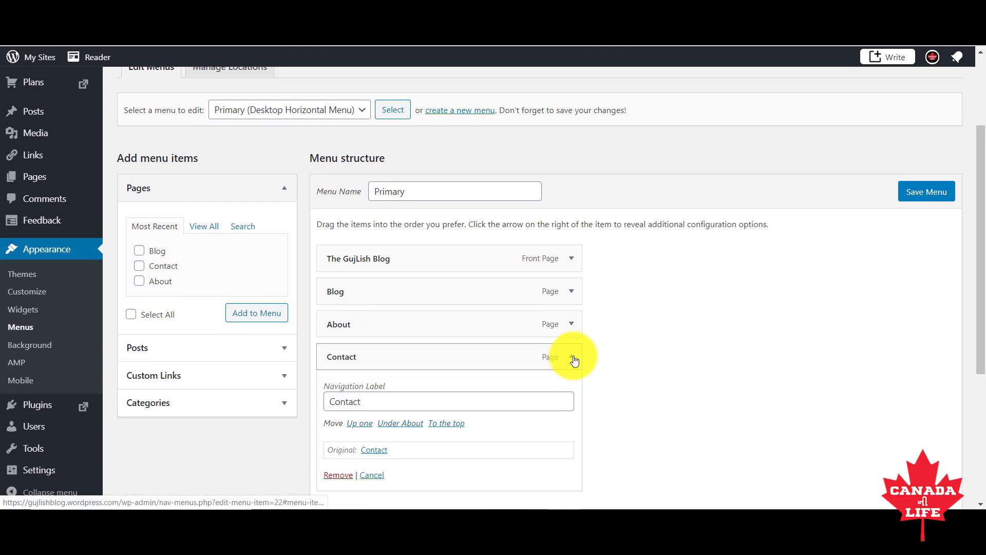
{"action": "scroll", "coordinate": [560, 362], "scroll_direction": "down", "scroll_amount": 1}
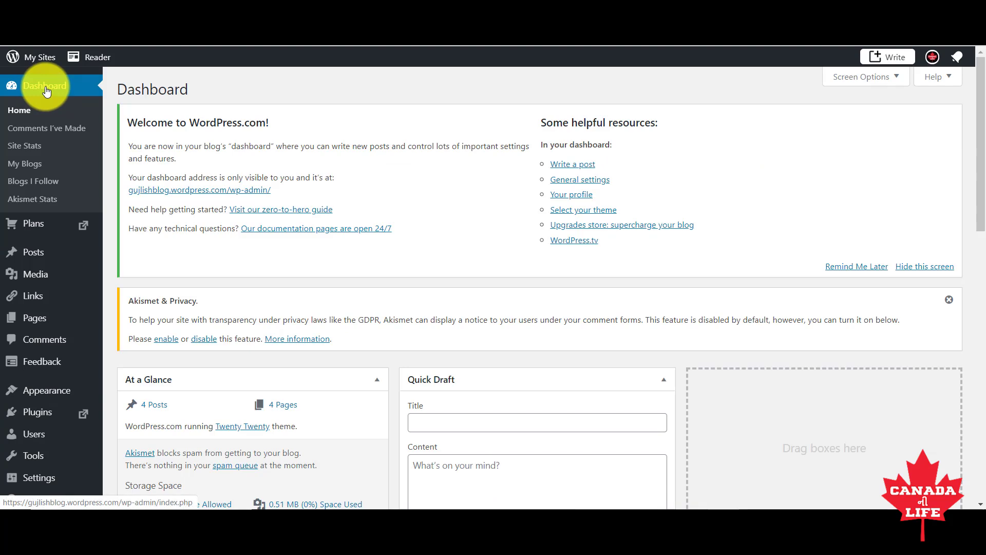
Step: From the Dashboard, open Site Stats and scroll down through the daily views
{"action": "left_click", "coordinate": [46, 86]}
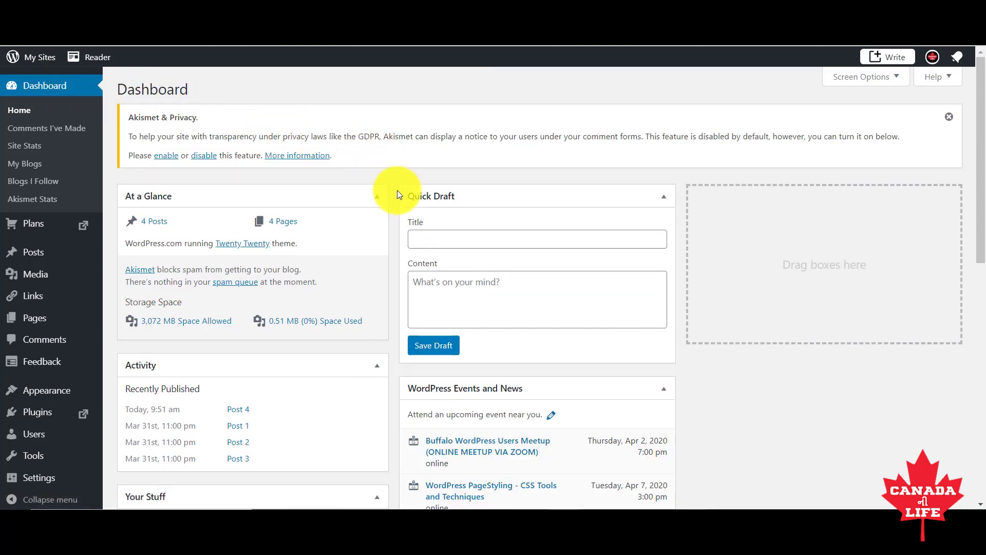
{"action": "scroll", "coordinate": [396, 192], "scroll_direction": "down", "scroll_amount": 10}
{"action": "mouse_move", "coordinate": [452, 249]}
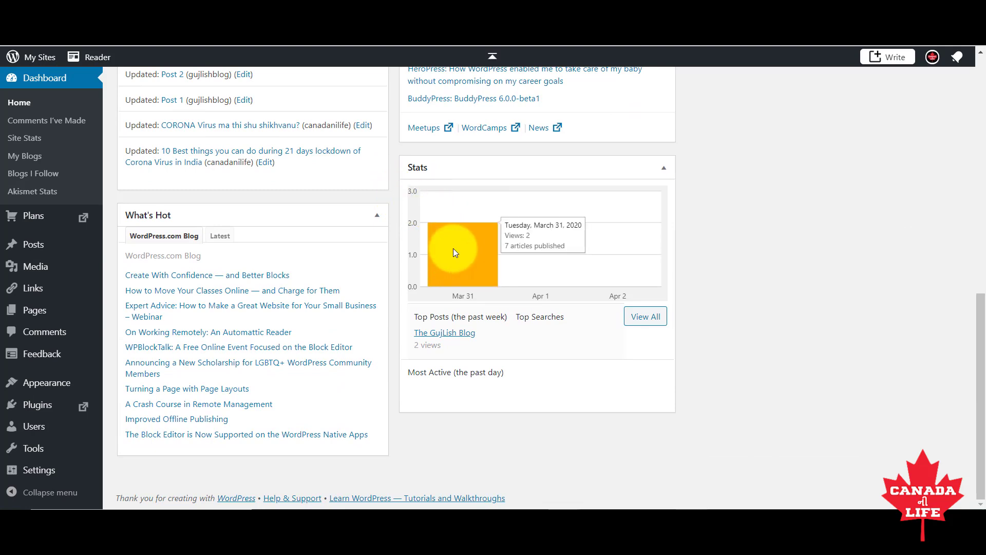
{"action": "left_click", "coordinate": [33, 142]}
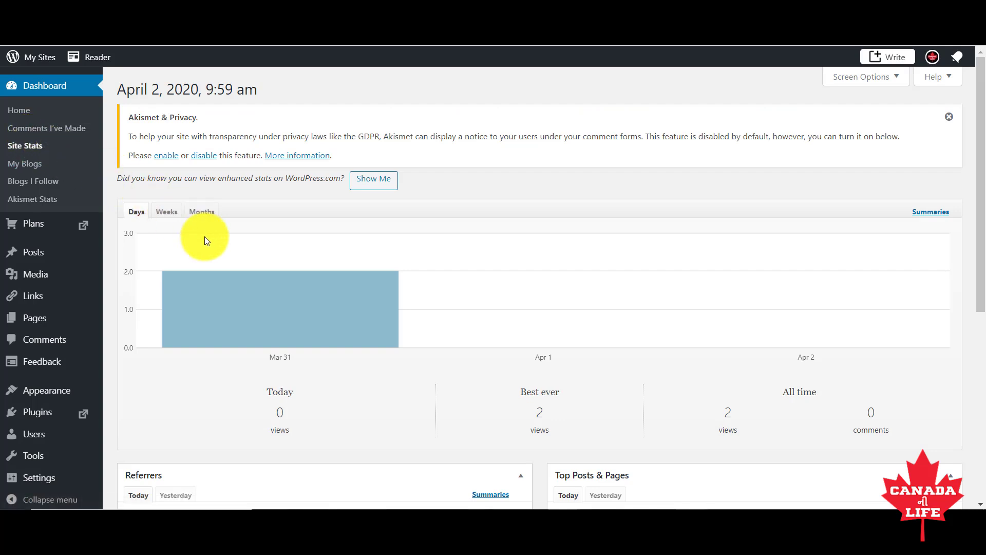
{"action": "scroll", "coordinate": [204, 236], "scroll_direction": "down", "scroll_amount": 3}
{"action": "scroll", "coordinate": [204, 236], "scroll_direction": "down", "scroll_amount": 5}
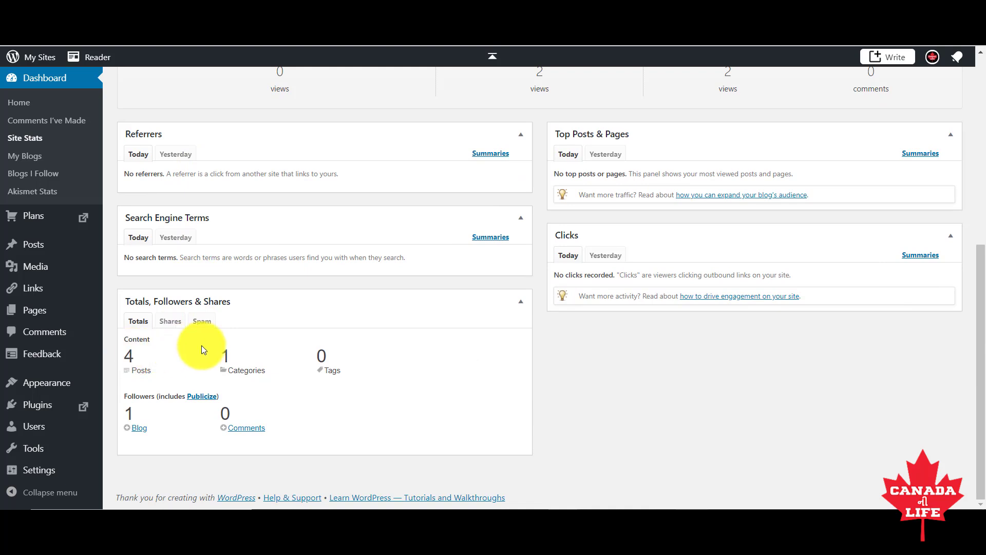
Step: Show the Shares and then the Spam totals under Totals, Followers & Shares
{"action": "left_click", "coordinate": [177, 323]}
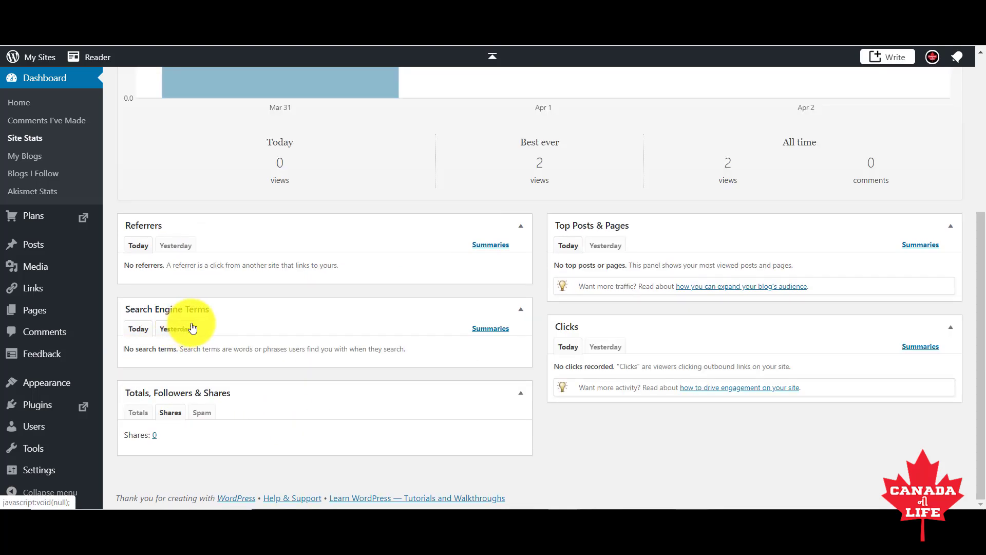
{"action": "left_click", "coordinate": [203, 412]}
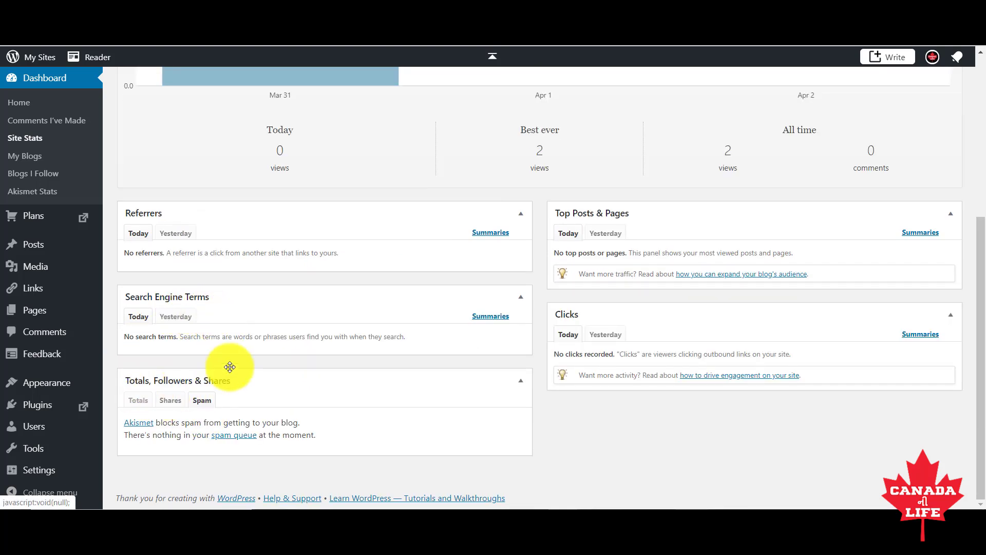
{"action": "scroll", "coordinate": [216, 370], "scroll_direction": "up", "scroll_amount": 5}
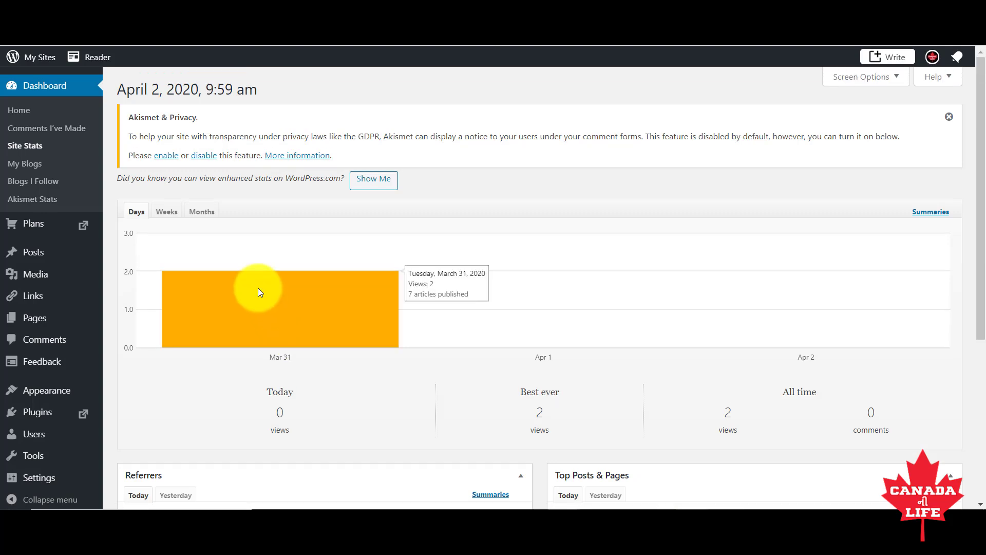
{"action": "scroll", "coordinate": [258, 292], "scroll_direction": "down", "scroll_amount": 5}
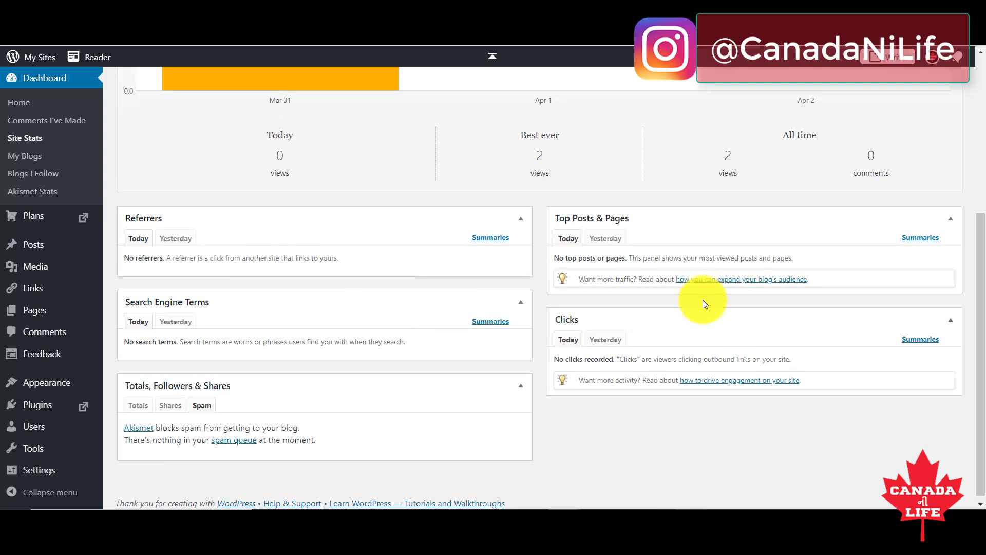
{"action": "scroll", "coordinate": [542, 312], "scroll_direction": "up", "scroll_amount": 3}
{"action": "scroll", "coordinate": [540, 310], "scroll_direction": "up", "scroll_amount": 3}
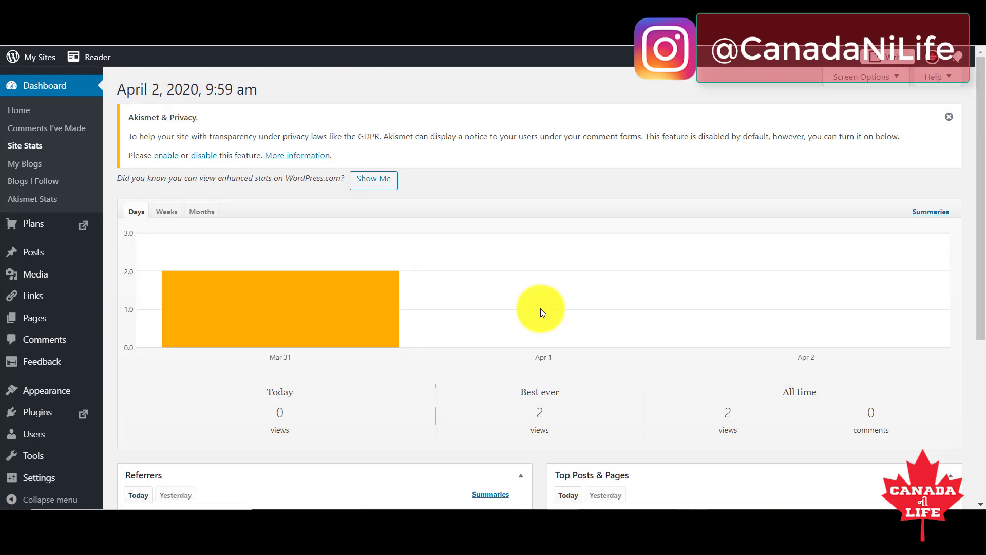